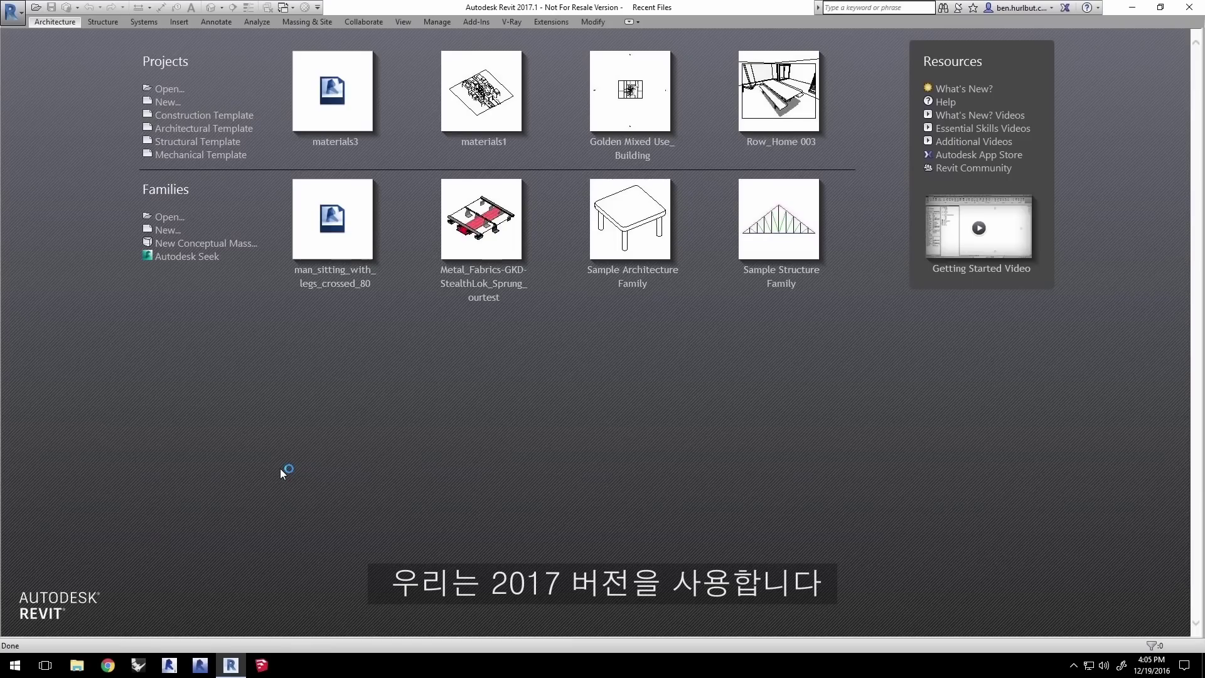
# Step: Open materials3.rvt from the materials3 folder via the start page
pyautogui.click(169, 88)
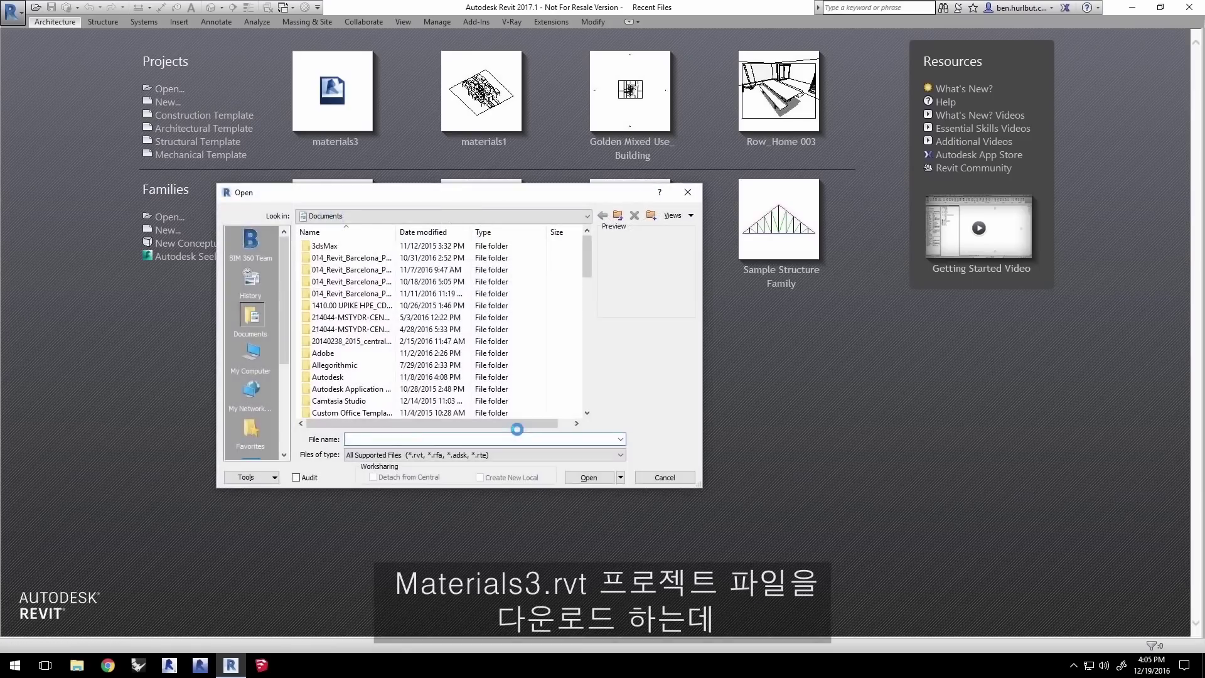
pyautogui.click(333, 246)
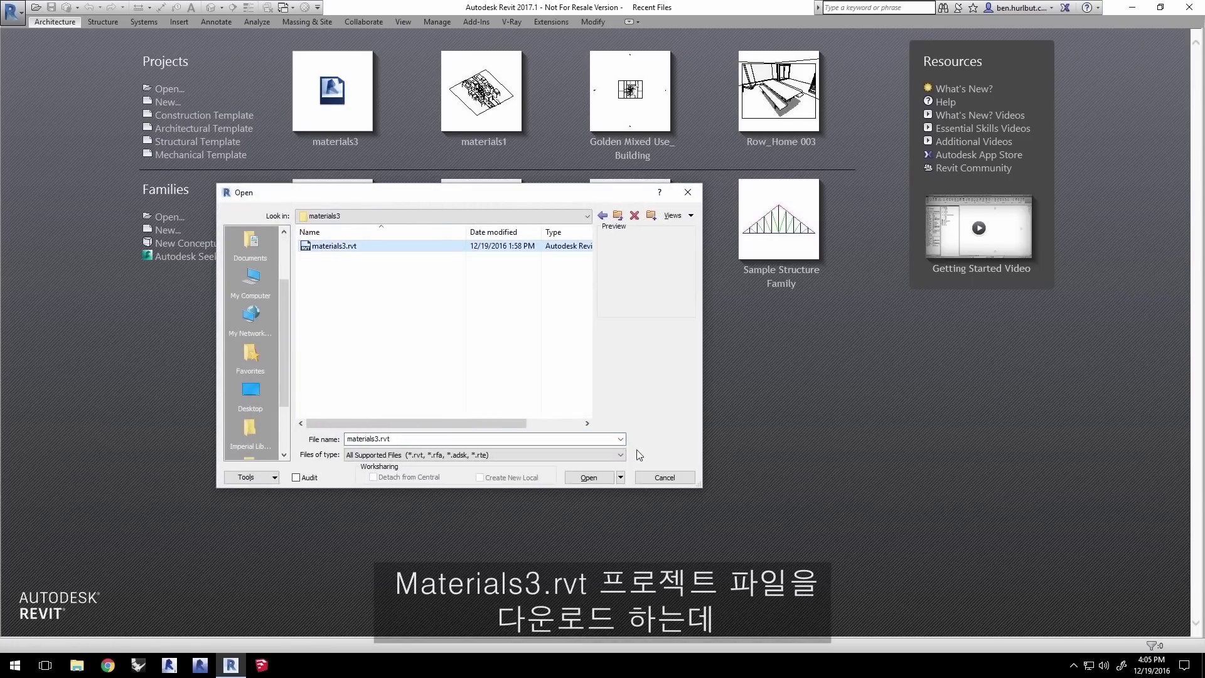
pyautogui.click(599, 479)
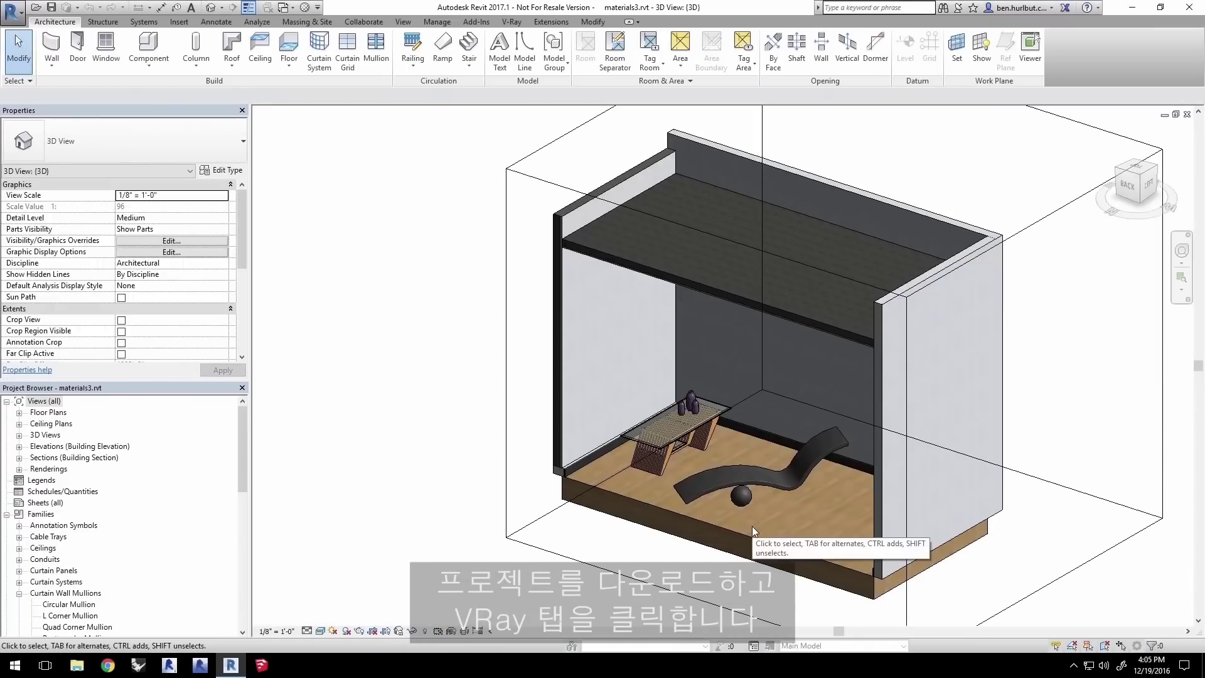
# Step: Load materials3.xml in V-Ray Settings' Sharing tab to list Glass Table, Concrete and Gypsum Wall Board
pyautogui.click(518, 22)
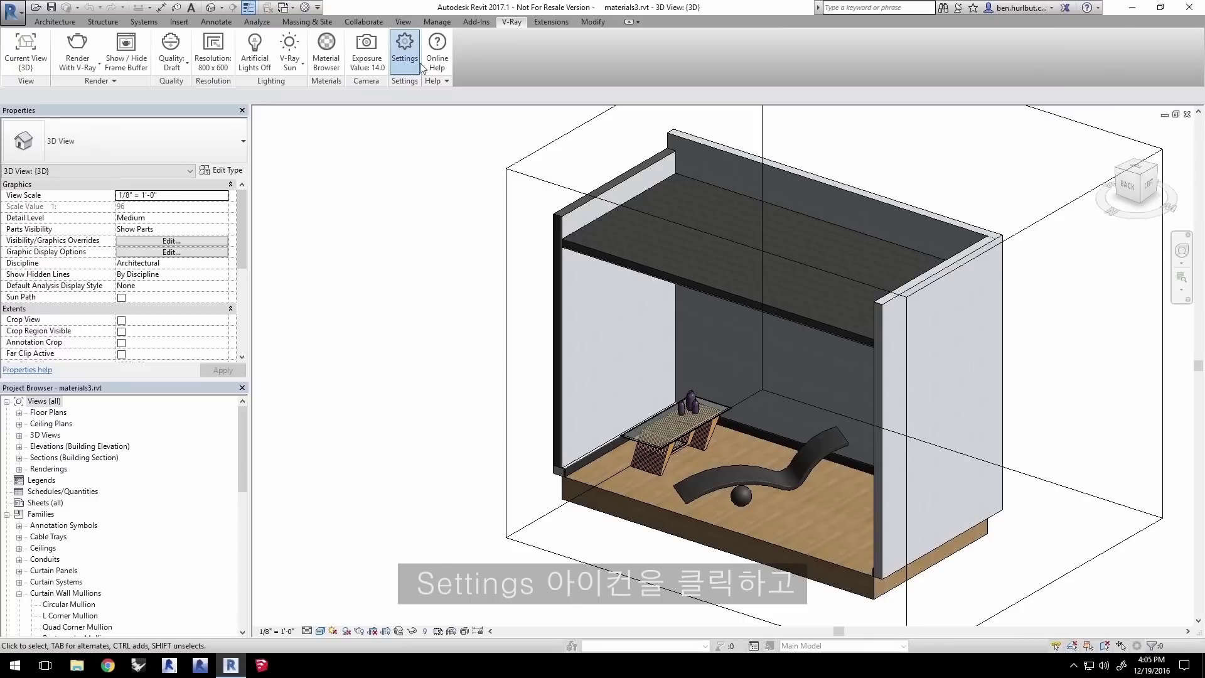
pyautogui.click(404, 50)
pyautogui.click(86, 104)
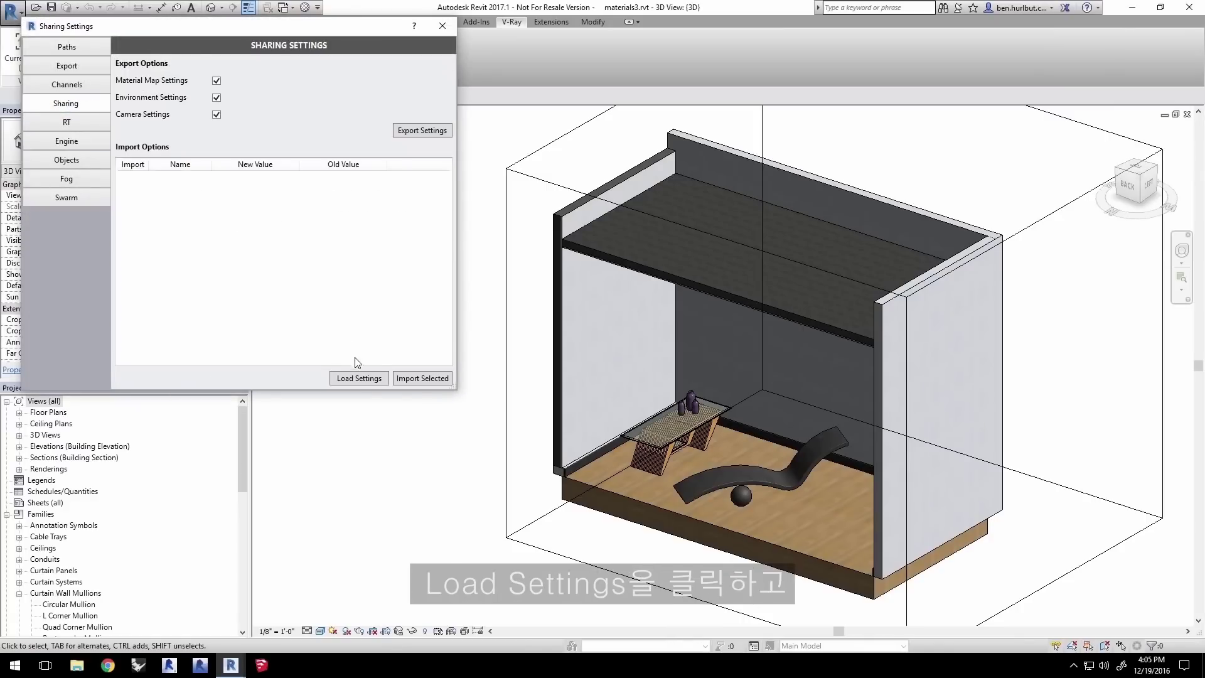
pyautogui.click(358, 377)
pyautogui.click(153, 137)
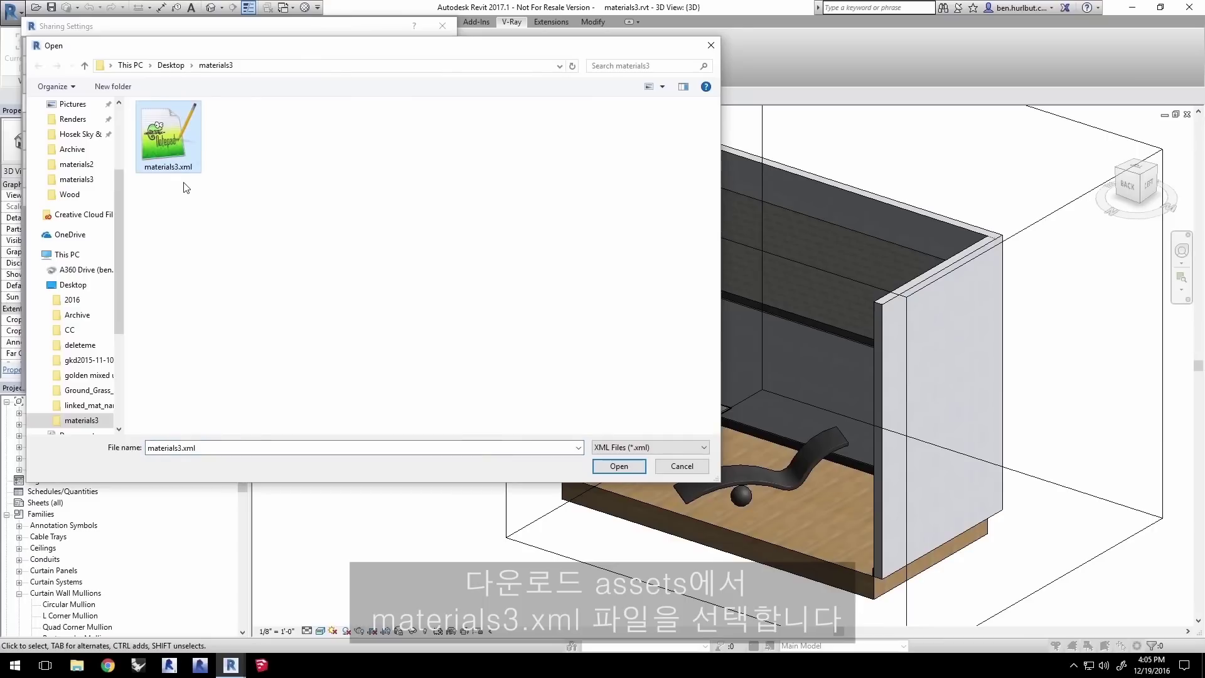
pyautogui.click(606, 466)
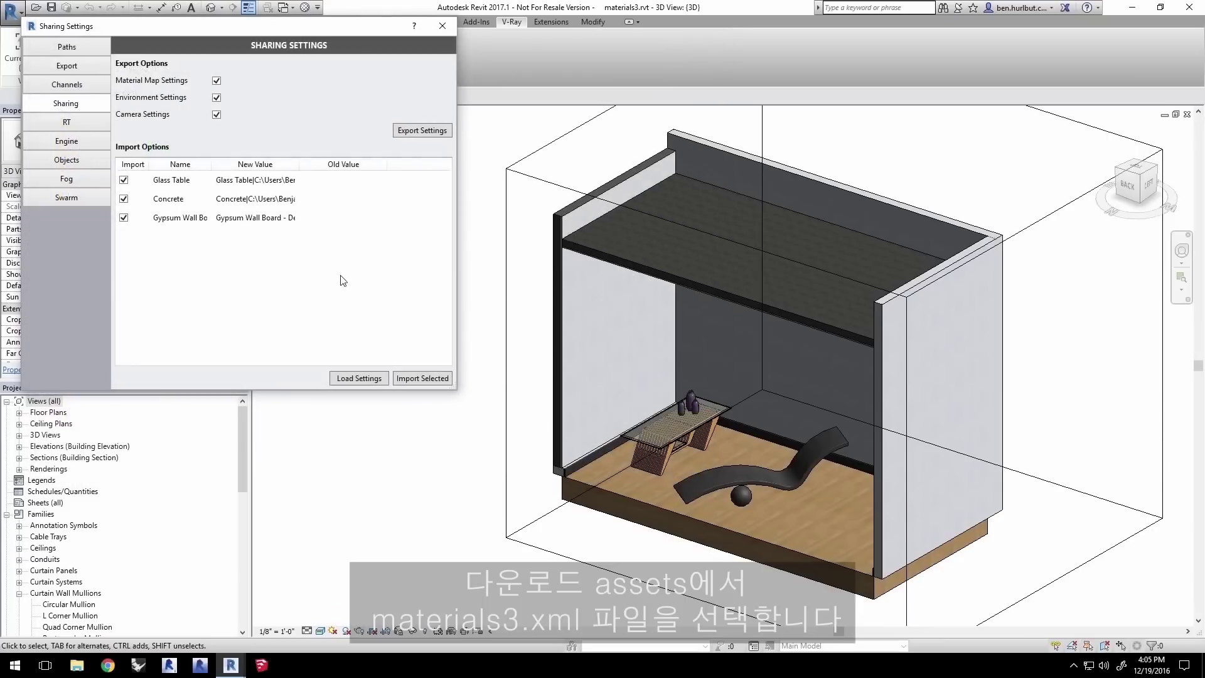
# Step: Close the V-Ray settings and make Render the current view to render
pyautogui.click(425, 377)
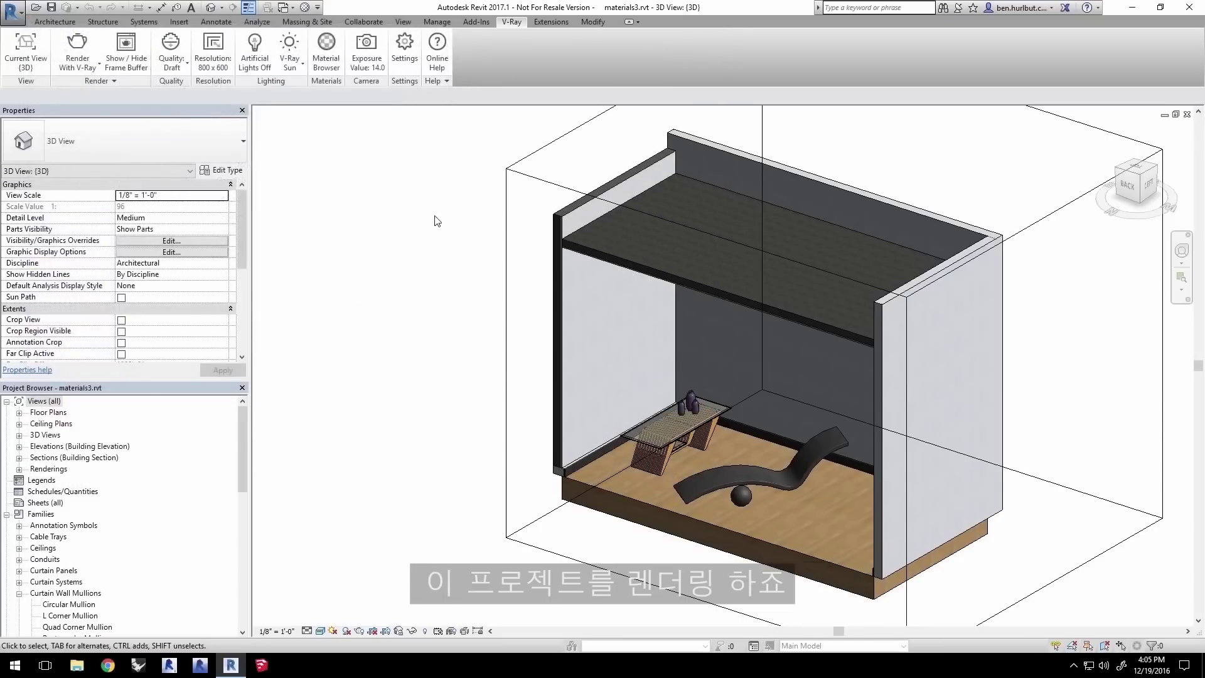
pyautogui.click(26, 49)
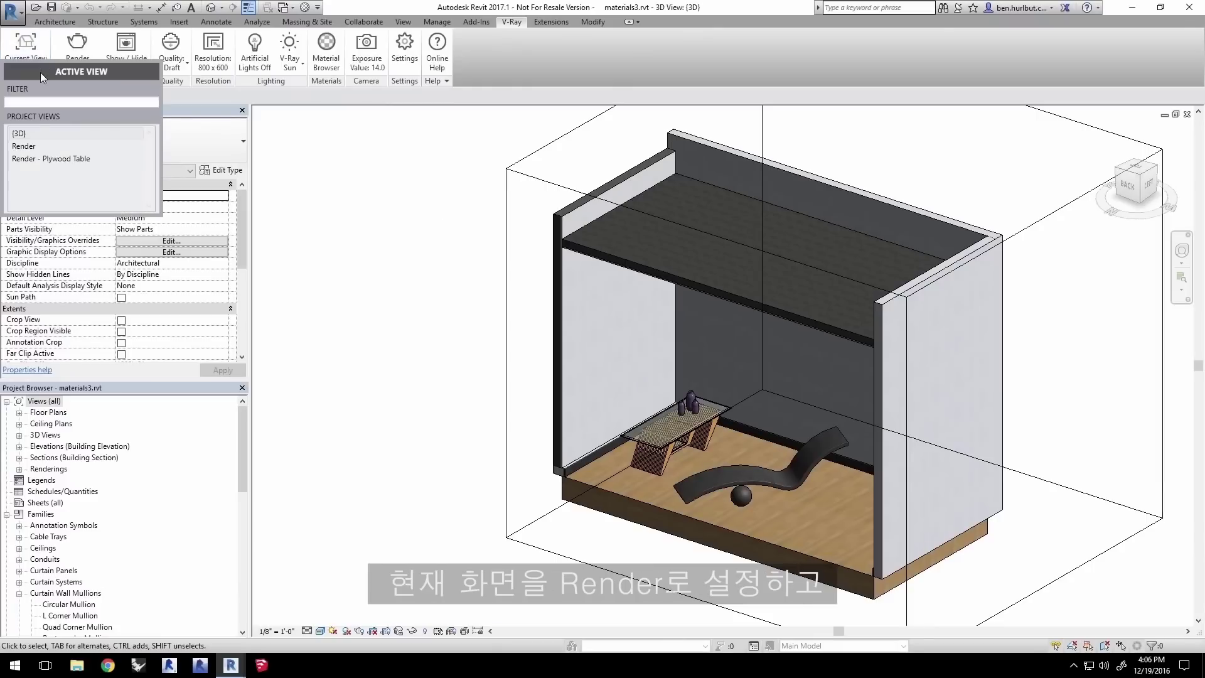
pyautogui.click(25, 146)
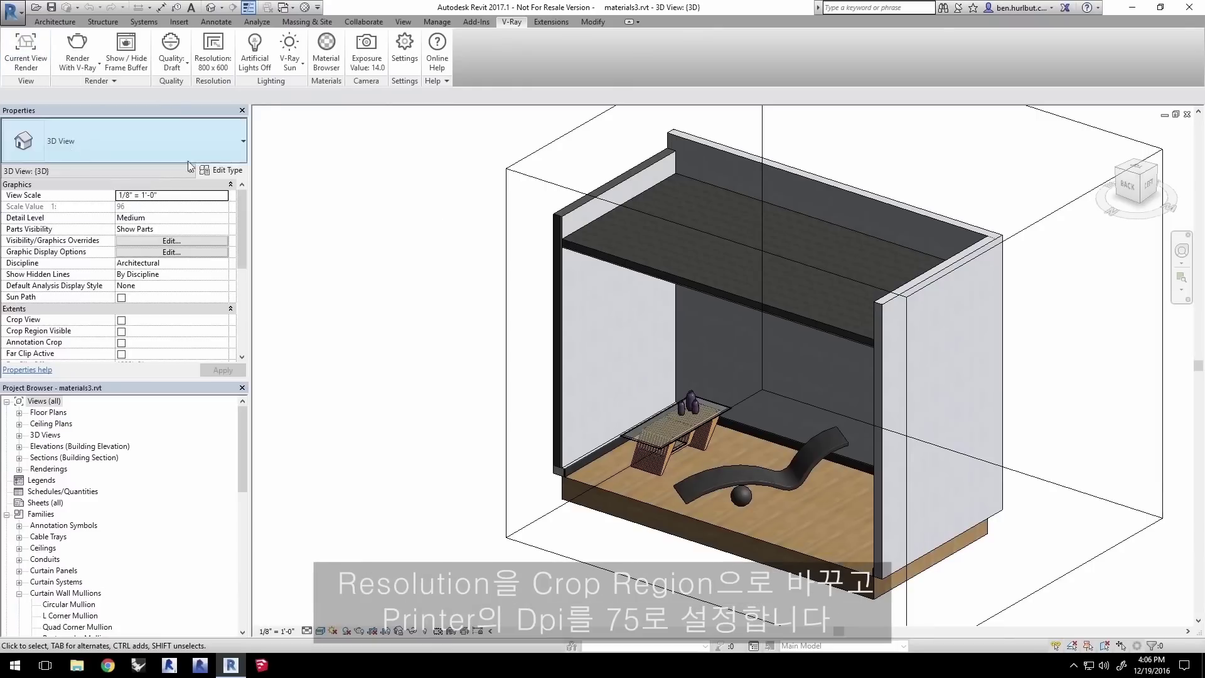
# Step: Size the output from the crop region at printer 75 DPI (802 x 450) and render with V-Ray
pyautogui.click(223, 69)
pyautogui.click(148, 213)
pyautogui.click(160, 251)
pyautogui.click(267, 252)
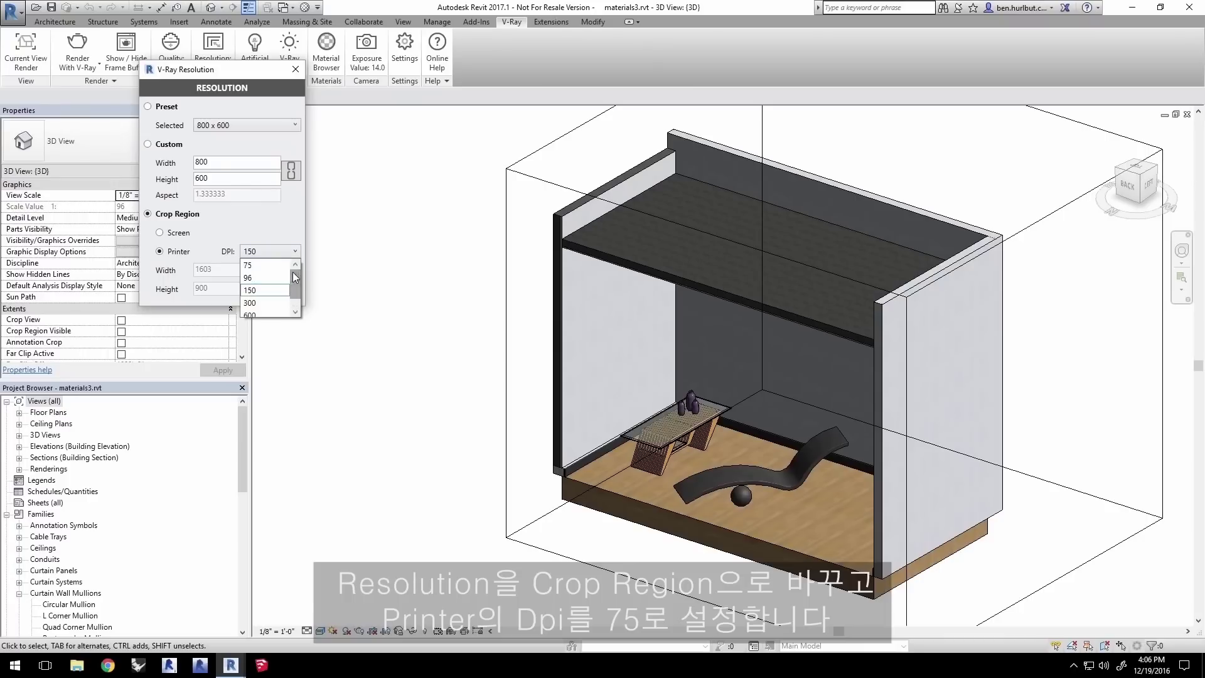
pyautogui.click(260, 265)
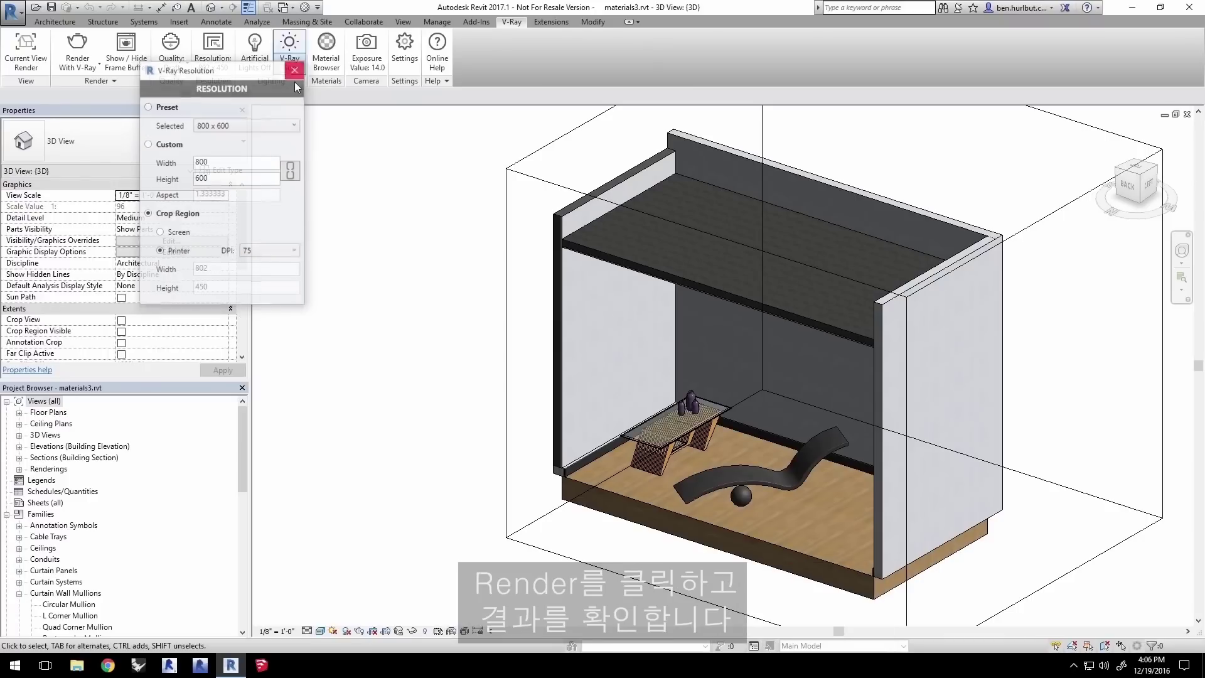
pyautogui.click(76, 47)
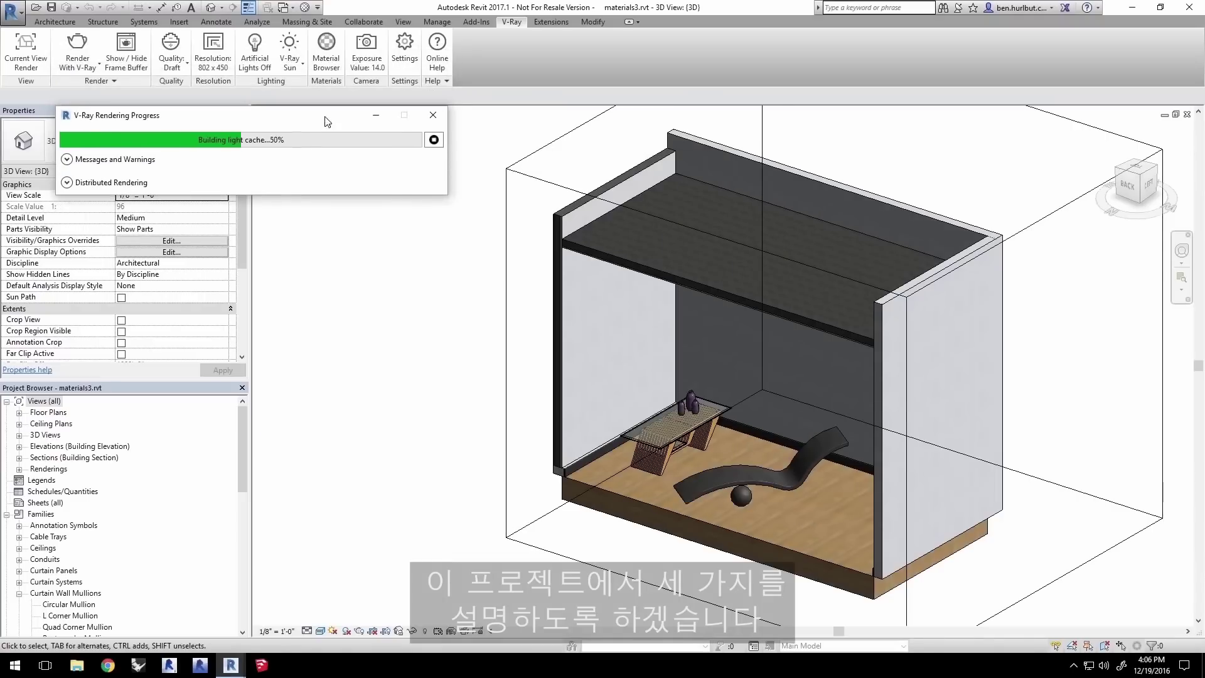
# Step: Move the frame buffer, zoom in on the concrete chaise and sphere, then zoom back out to 100%
pyautogui.moveTo(295, 634)
pyautogui.click(366, 611)
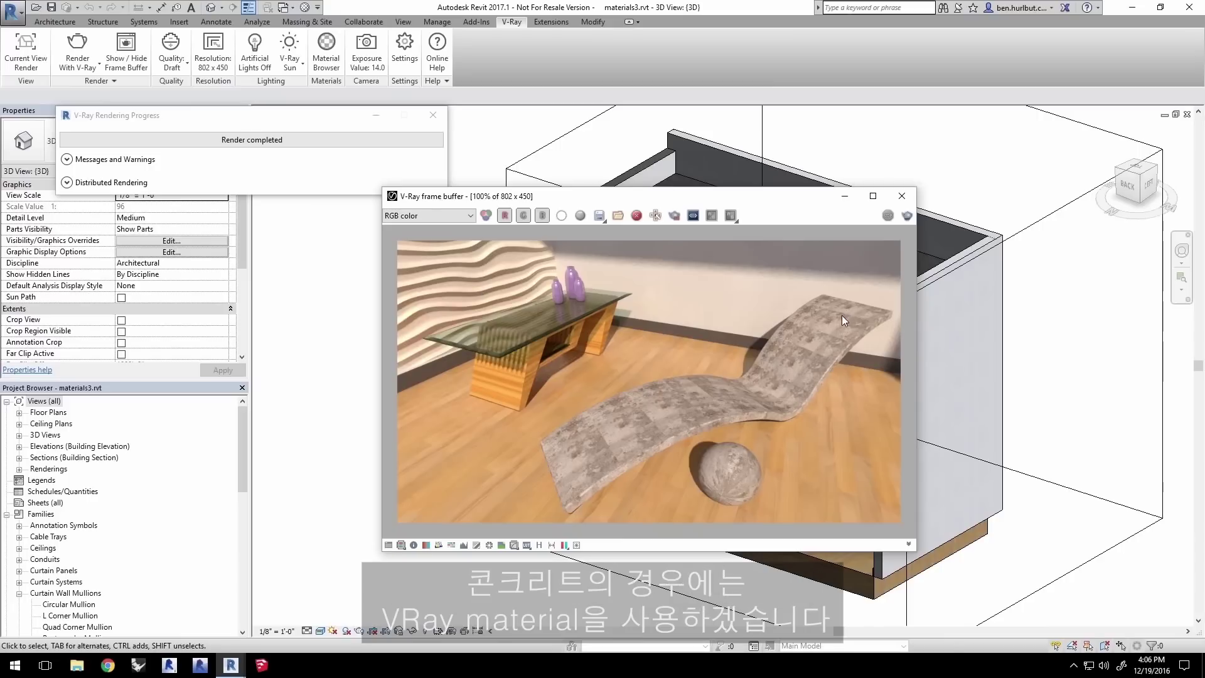
pyautogui.moveTo(673, 196); pyautogui.dragTo(605, 114)
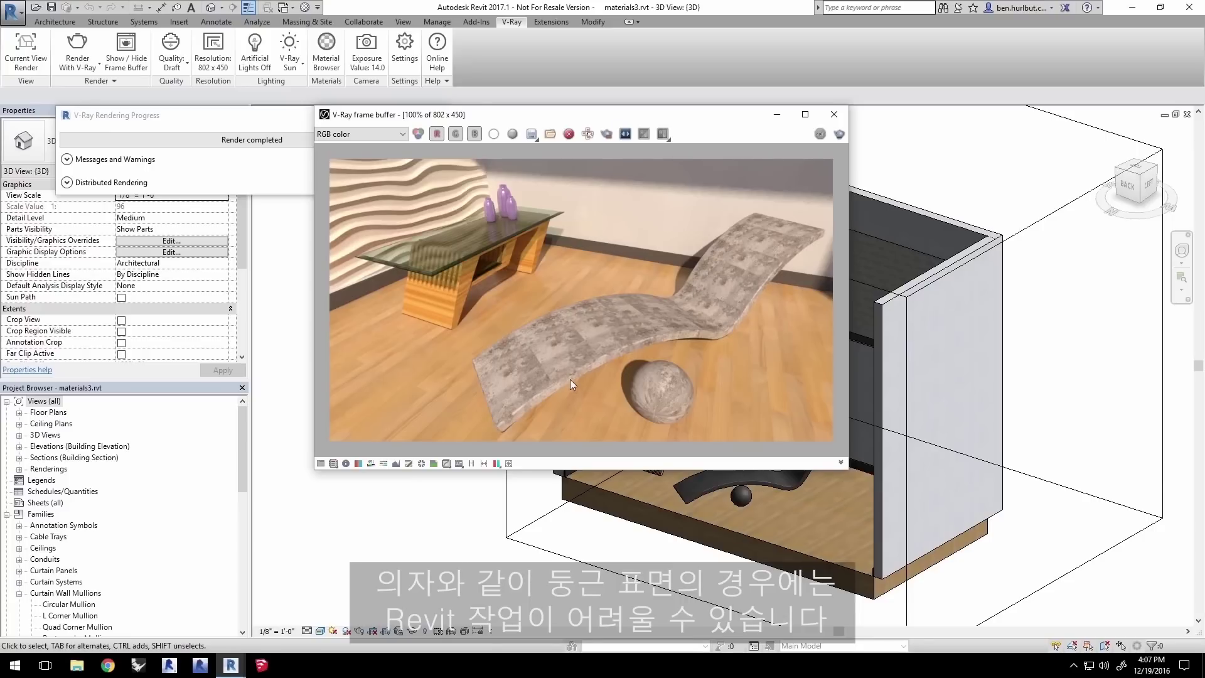
pyautogui.scroll(1, 548, 391)
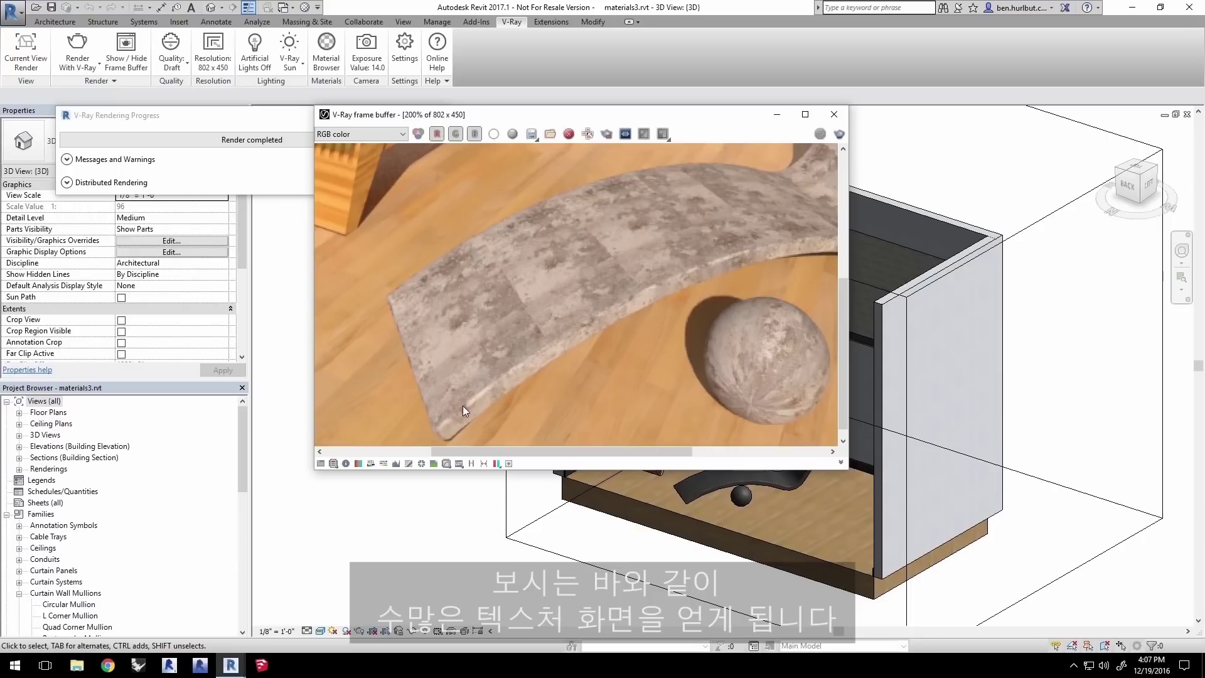
pyautogui.scroll(1, 669, 404)
pyautogui.moveTo(669, 405); pyautogui.dragTo(601, 303, button='middle')
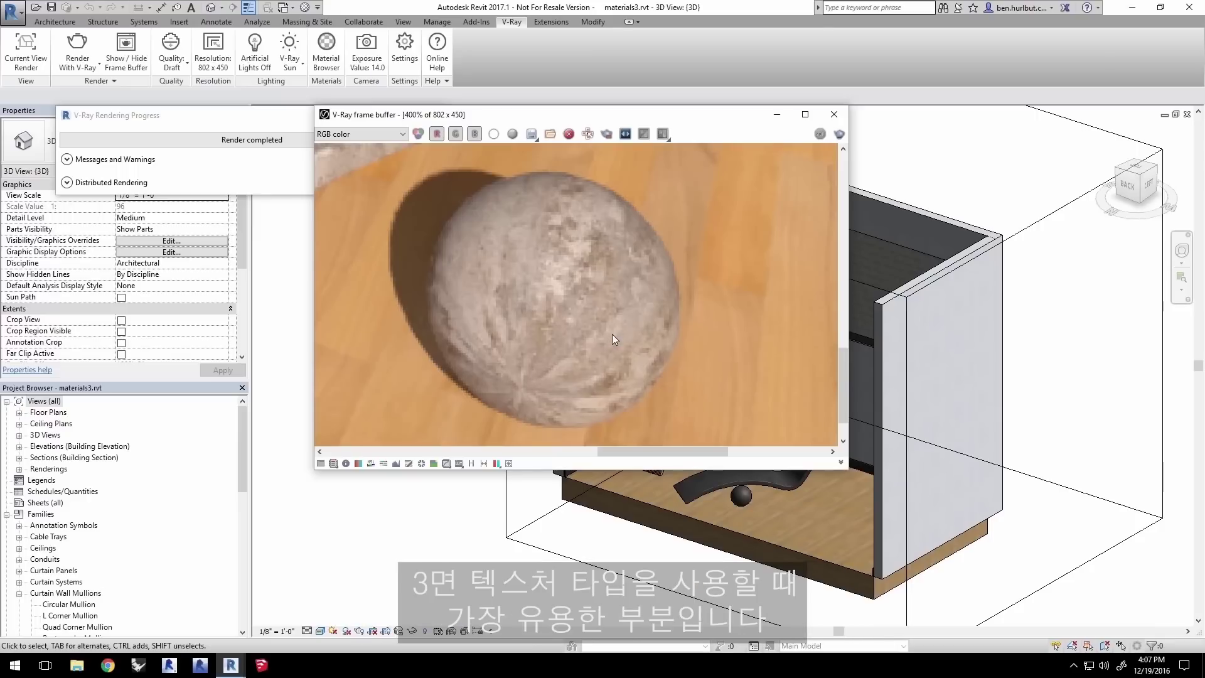
pyautogui.scroll(-2, 661, 326)
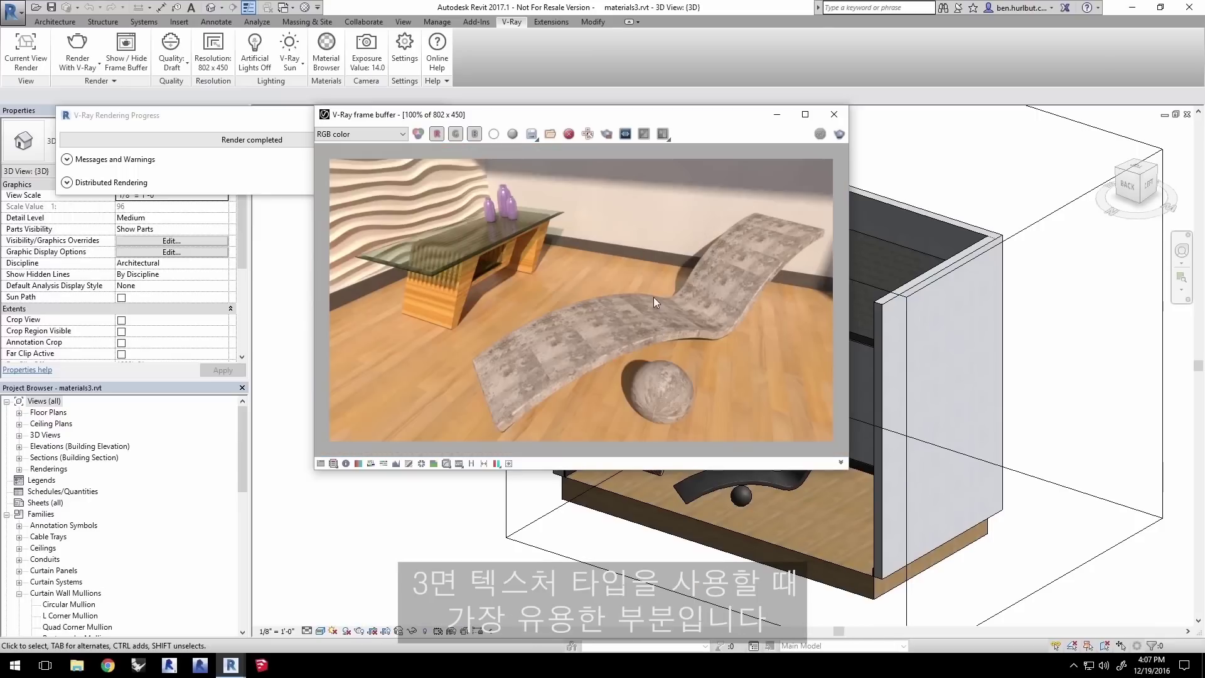
# Step: Filter the V-Ray Material Browser for 'concrete' and open Concrete-Begin.vrmat in the VRMat Editor
pyautogui.click(326, 47)
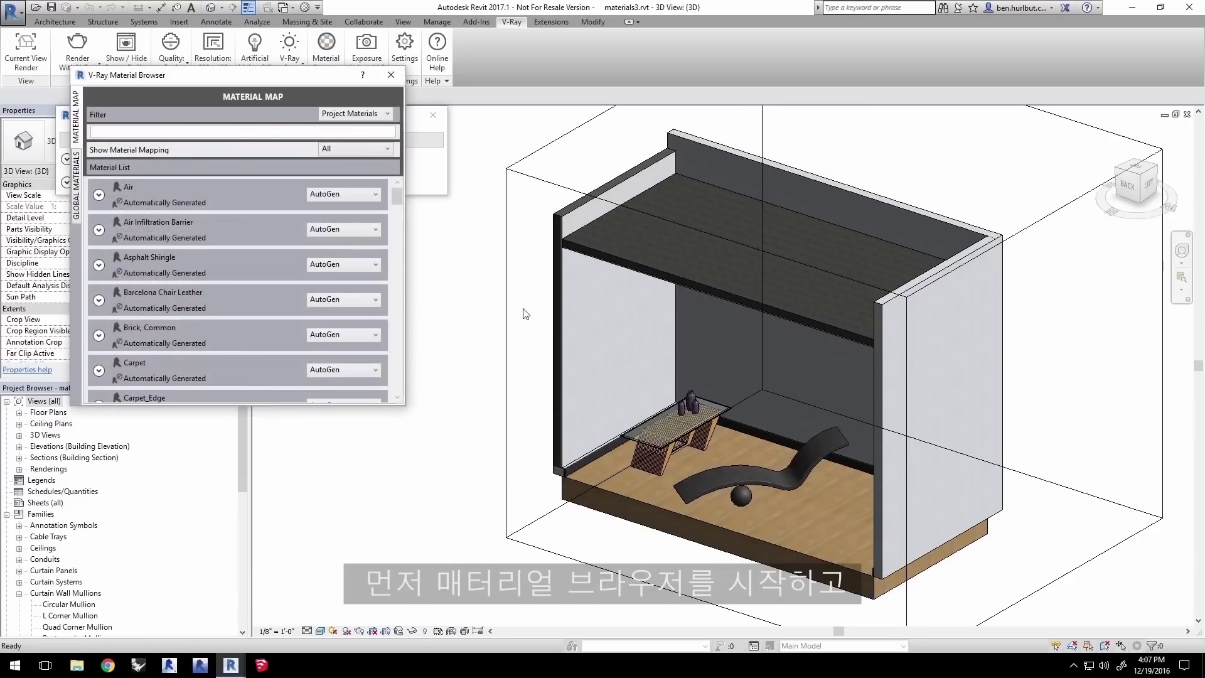
pyautogui.click(236, 132)
pyautogui.write('concrete')
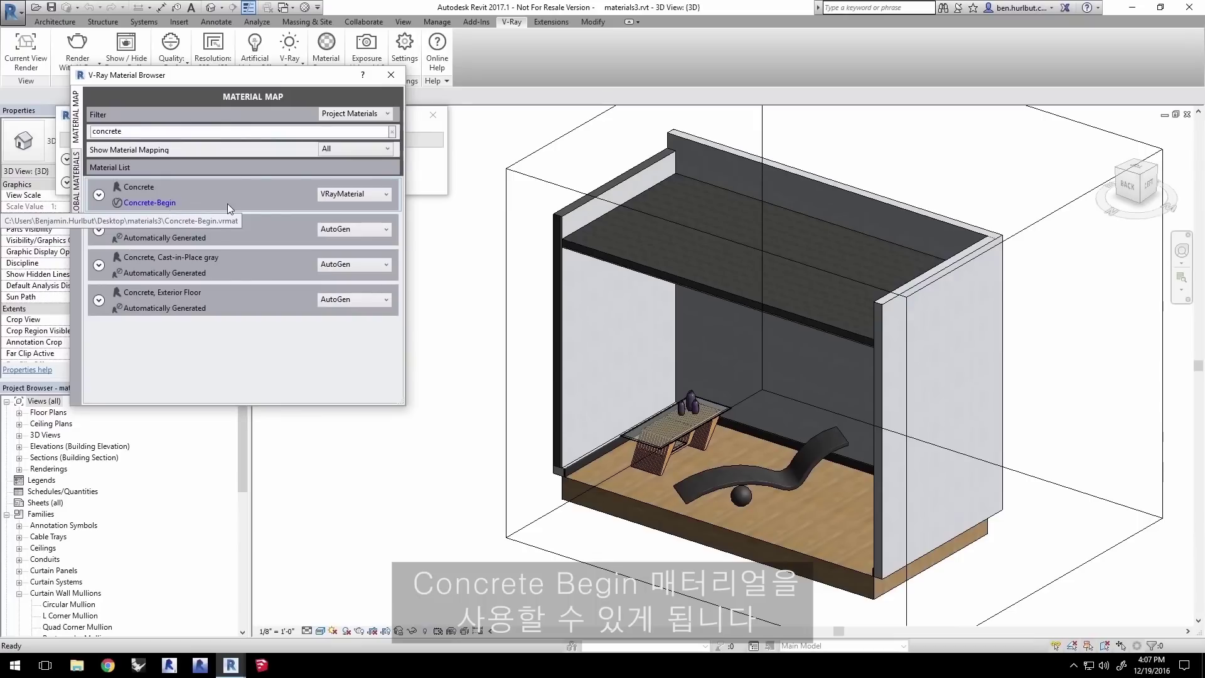
pyautogui.click(99, 196)
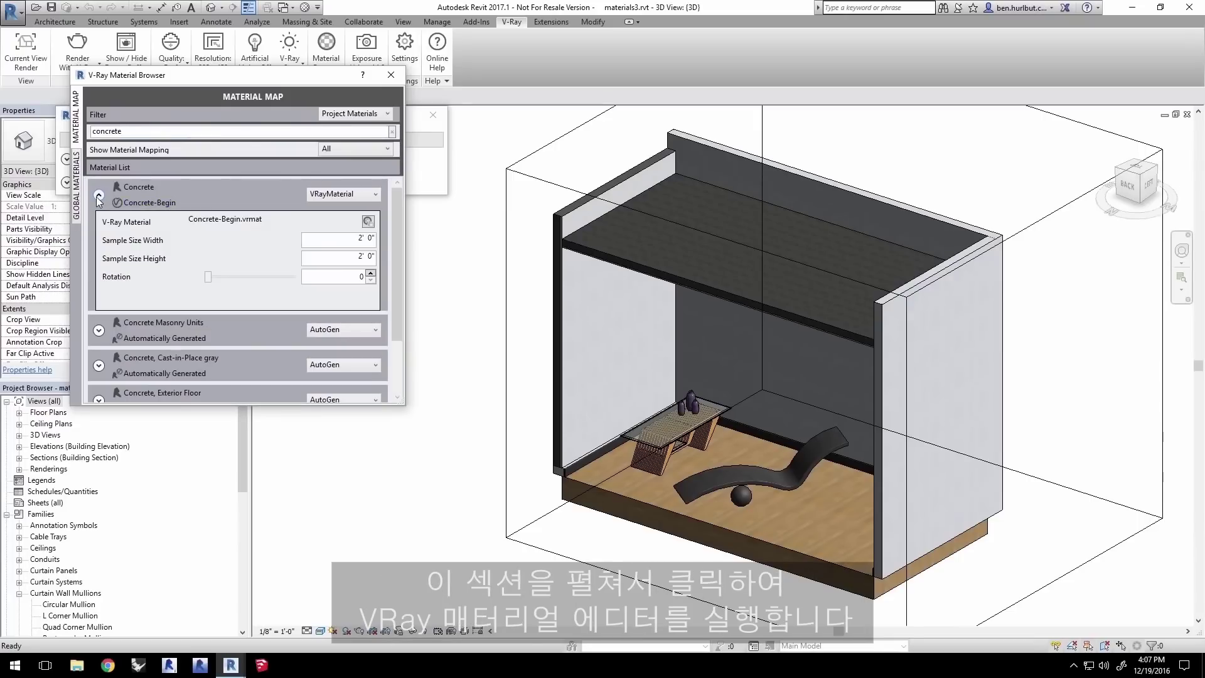
pyautogui.click(369, 222)
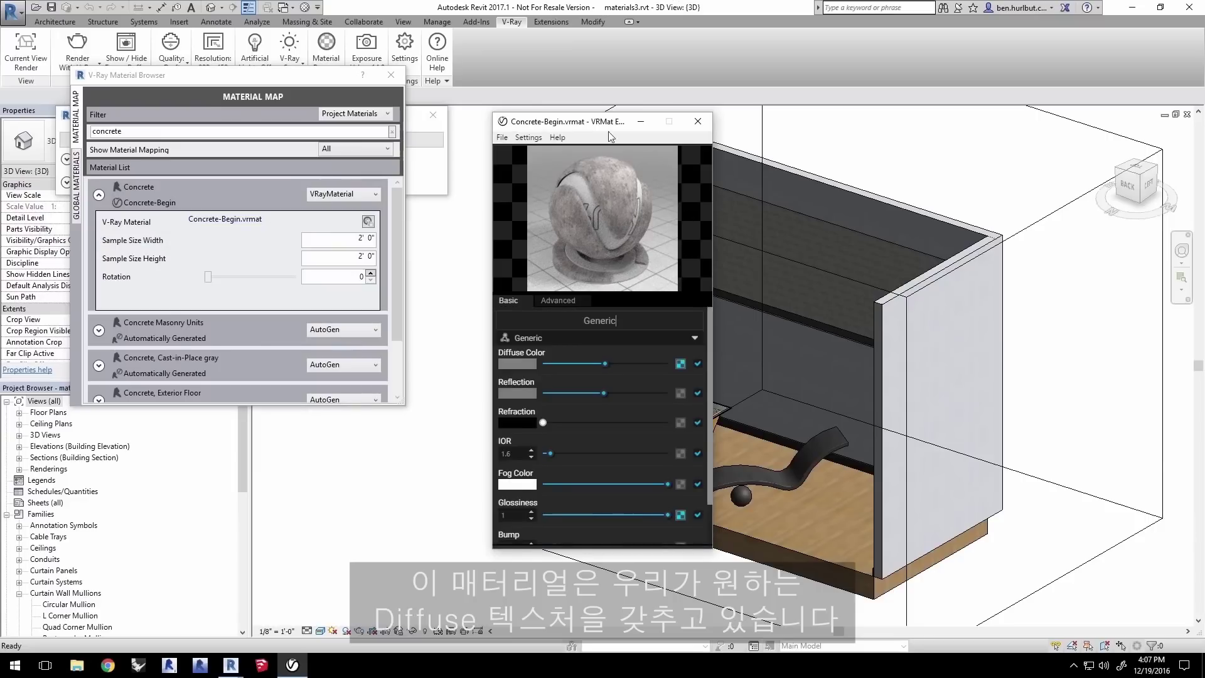
pyautogui.moveTo(598, 124); pyautogui.dragTo(627, 128)
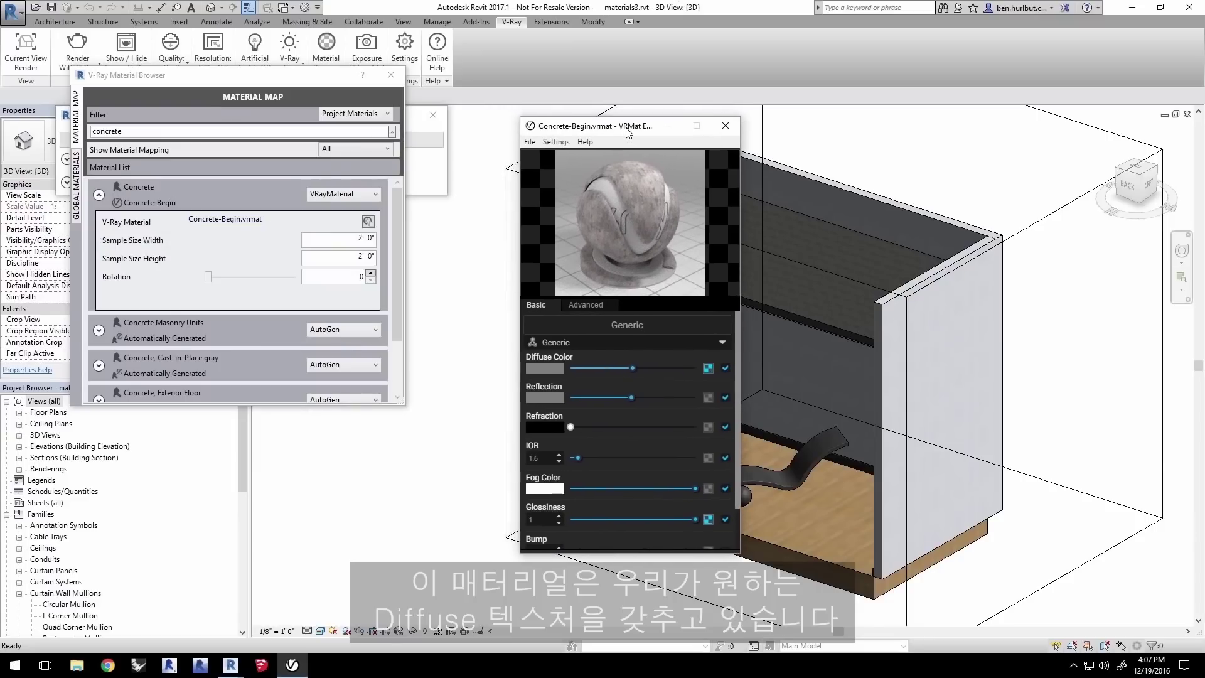
# Step: Copy the diffuse colour bitmap and replace the diffuse texture with a TriPlanar texture
pyautogui.rightClick(708, 368)
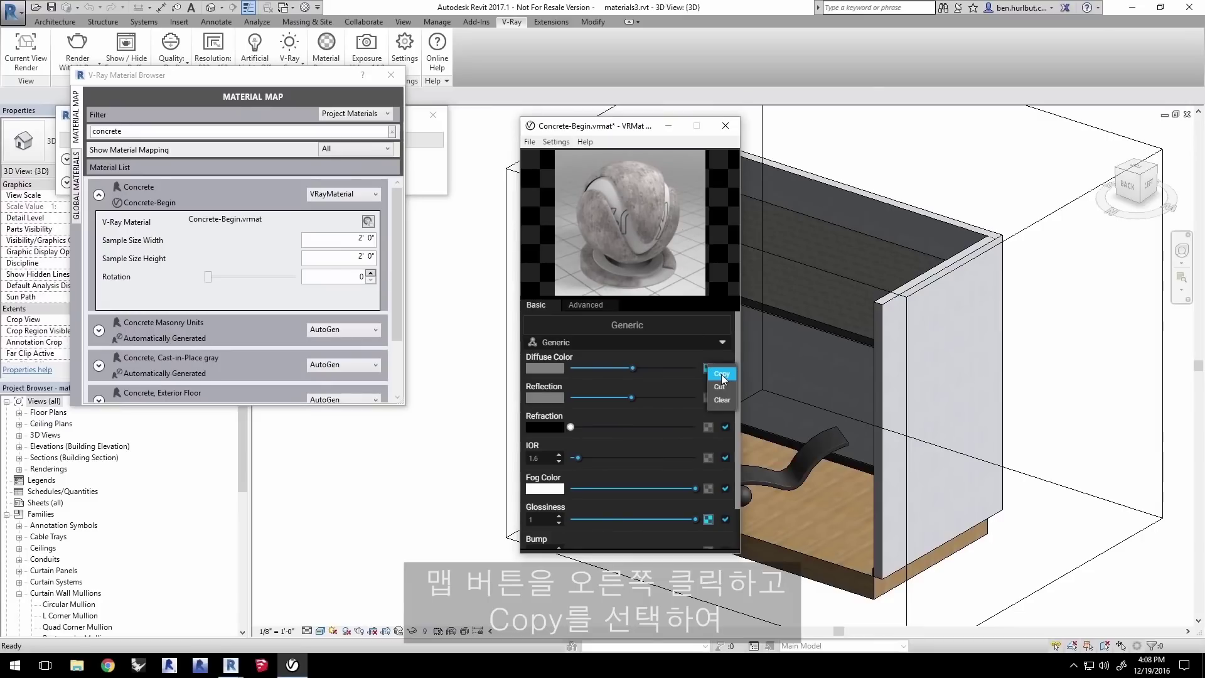
pyautogui.click(721, 374)
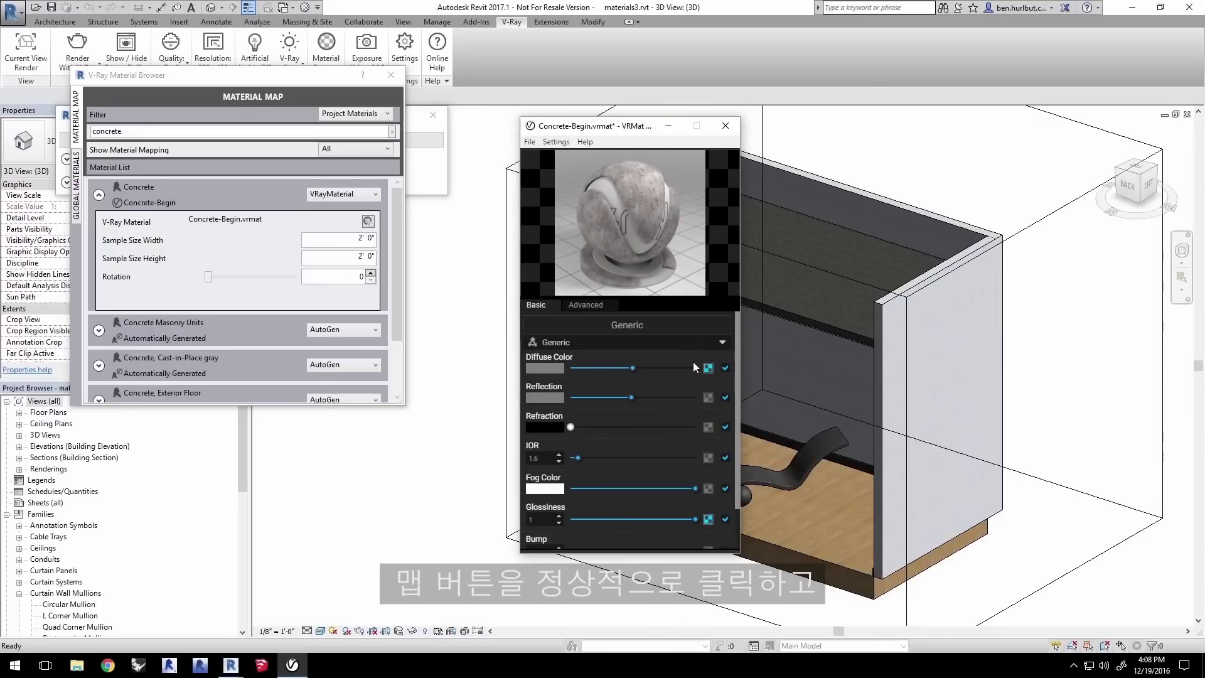
pyautogui.click(708, 370)
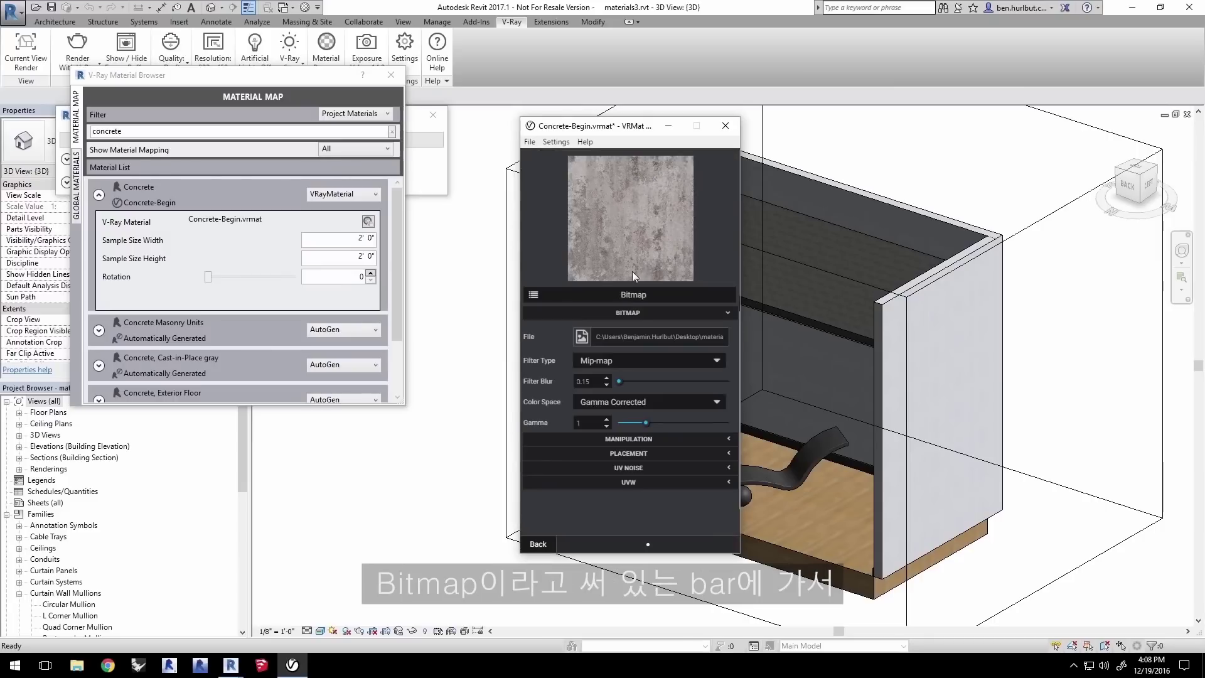
pyautogui.click(534, 295)
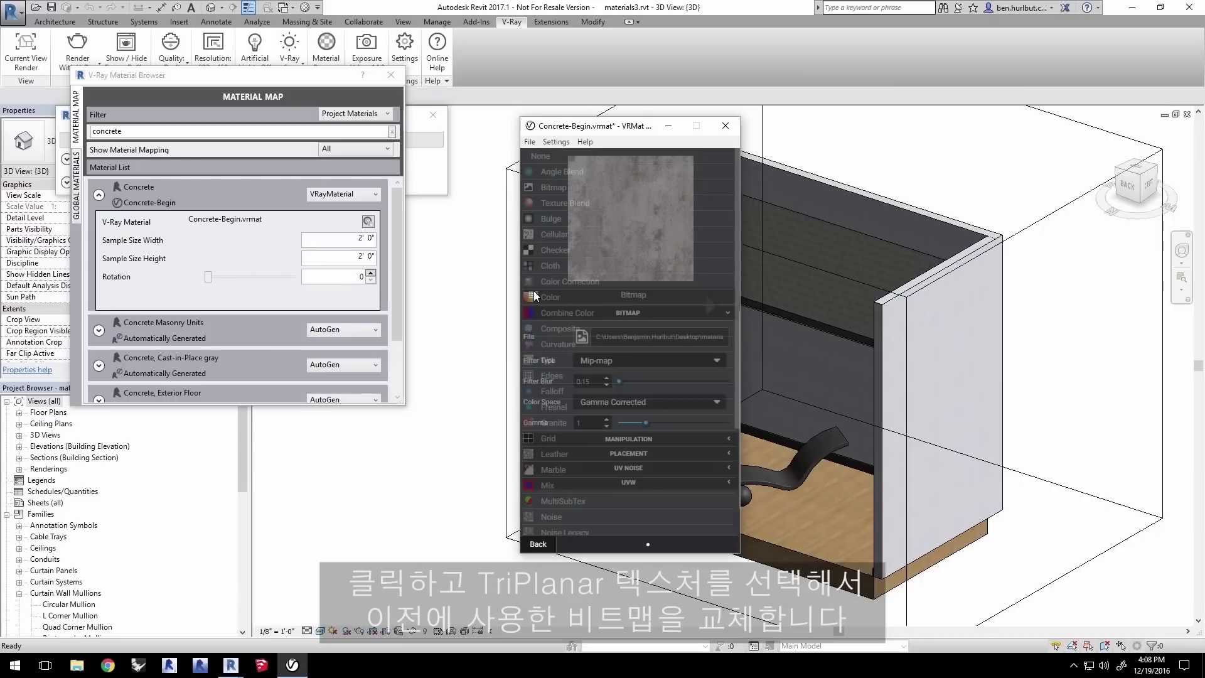
pyautogui.moveTo(737, 276); pyautogui.dragTo(733, 388)
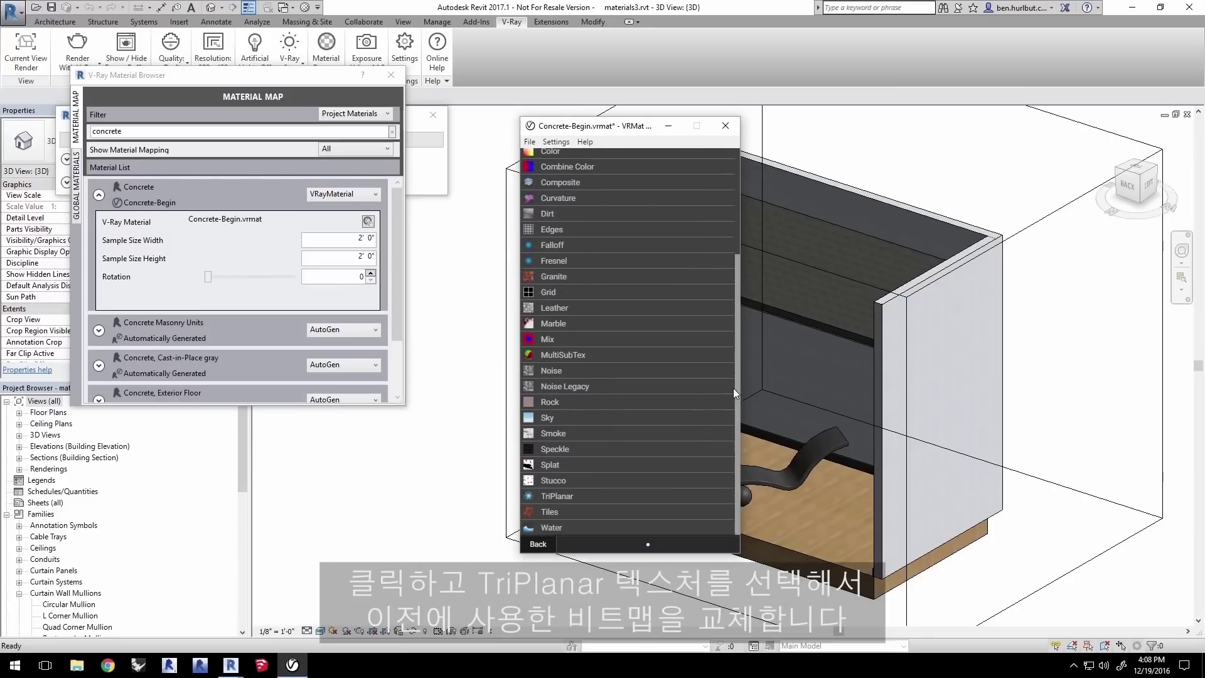
pyautogui.click(583, 496)
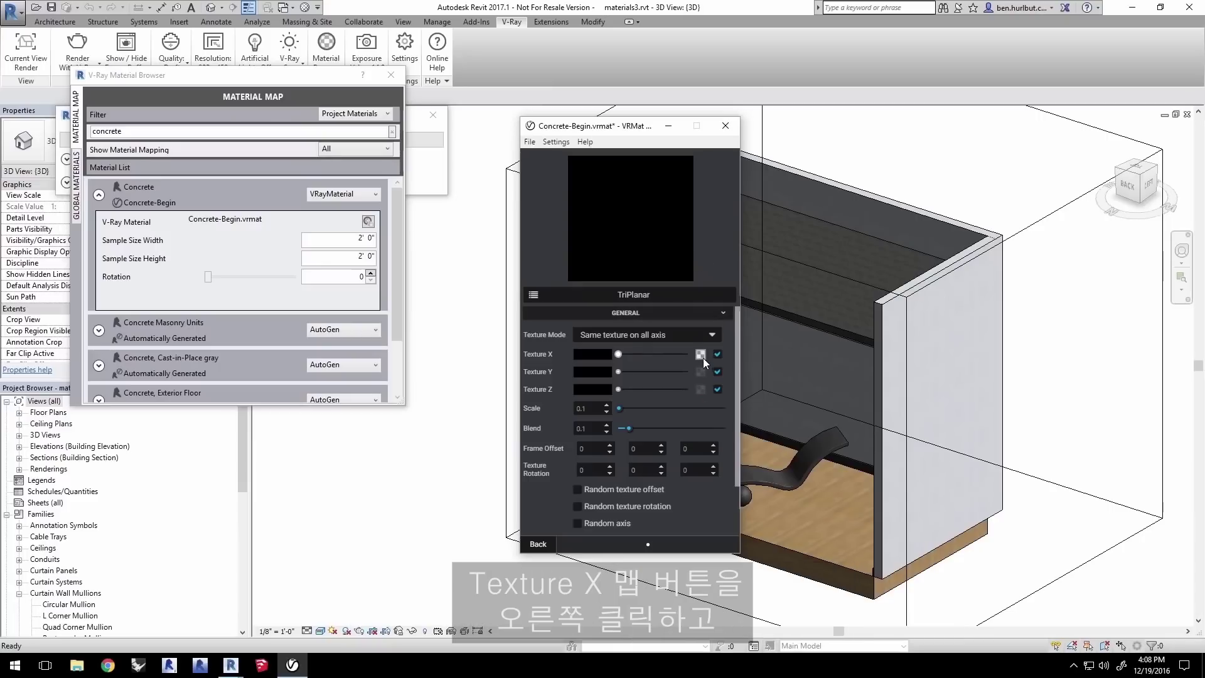
# Step: Paste the copied concrete map as a copy into the TriPlanar Texture X slot
pyautogui.moveTo(703, 357)
pyautogui.mouseDown()
pyautogui.moveTo(634, 350)
pyautogui.moveTo(697, 374)
pyautogui.mouseUp()
pyautogui.rightClick(702, 355)
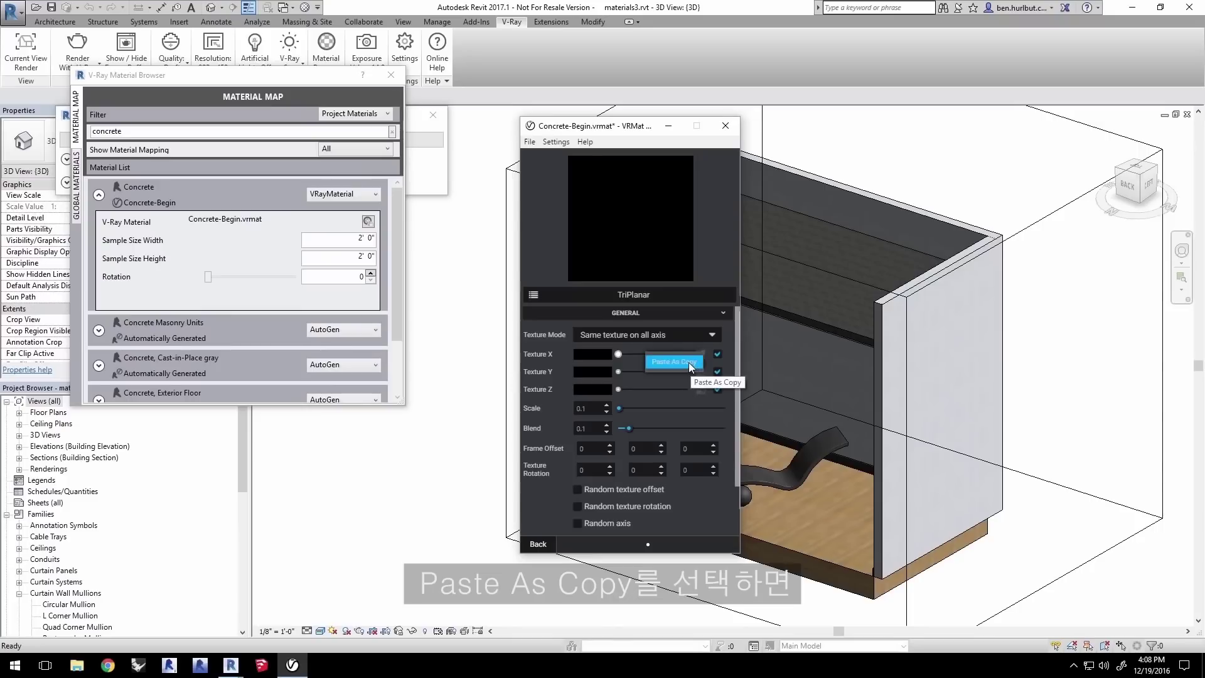
pyautogui.click(690, 363)
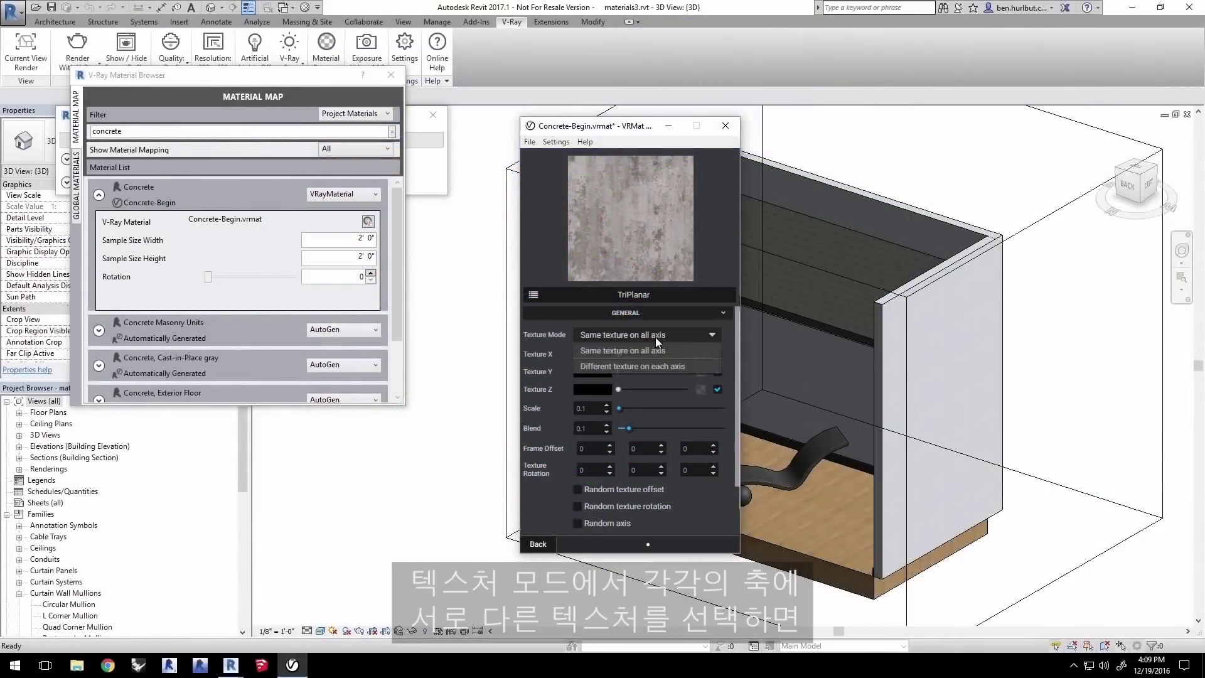
# Step: Try different textures per axis with blue for Y and green for Z, then check the preview
pyautogui.click(625, 366)
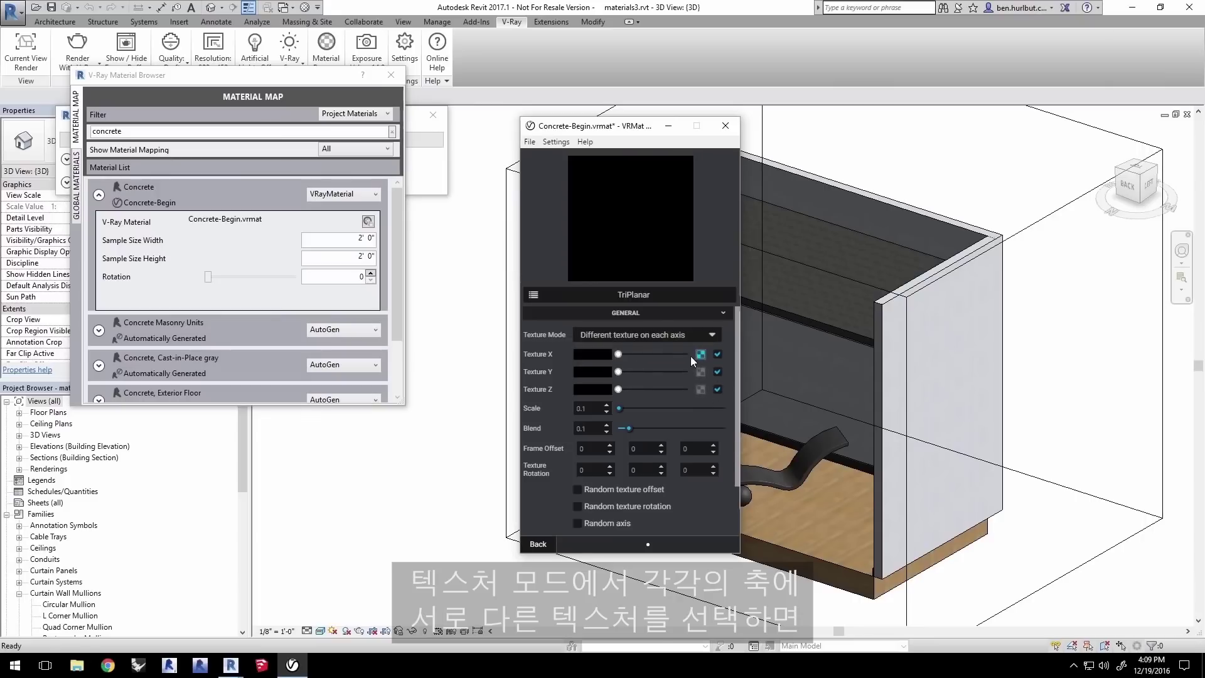
pyautogui.click(599, 370)
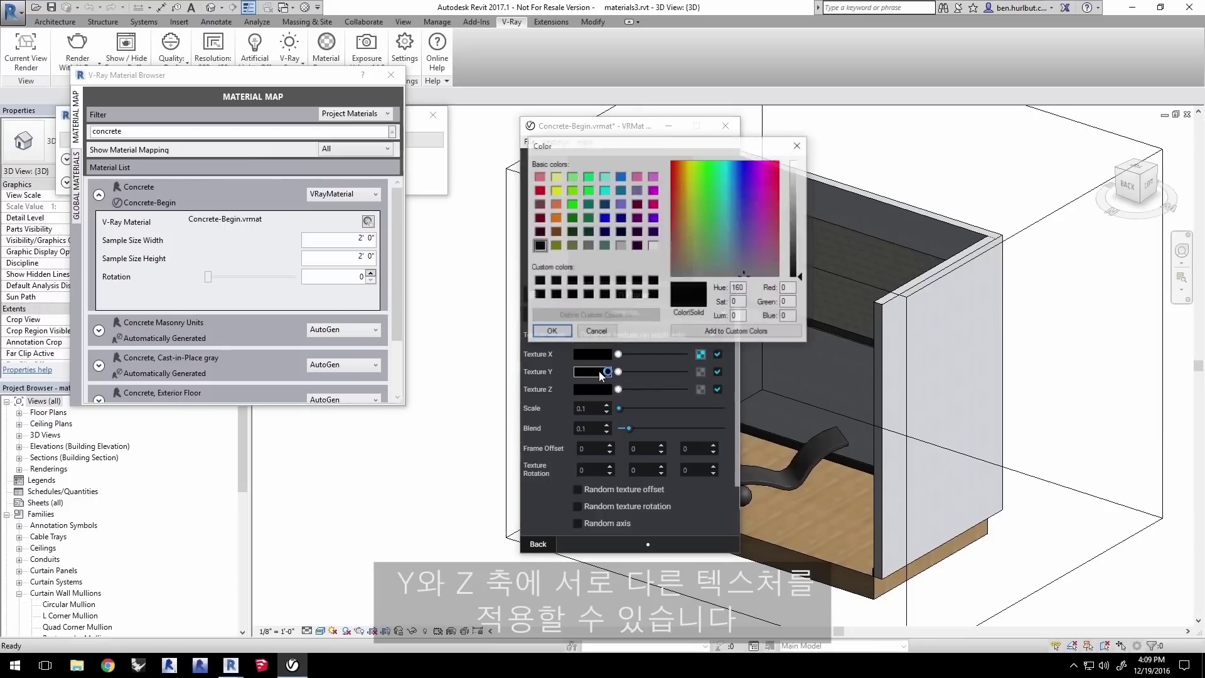
pyautogui.click(604, 218)
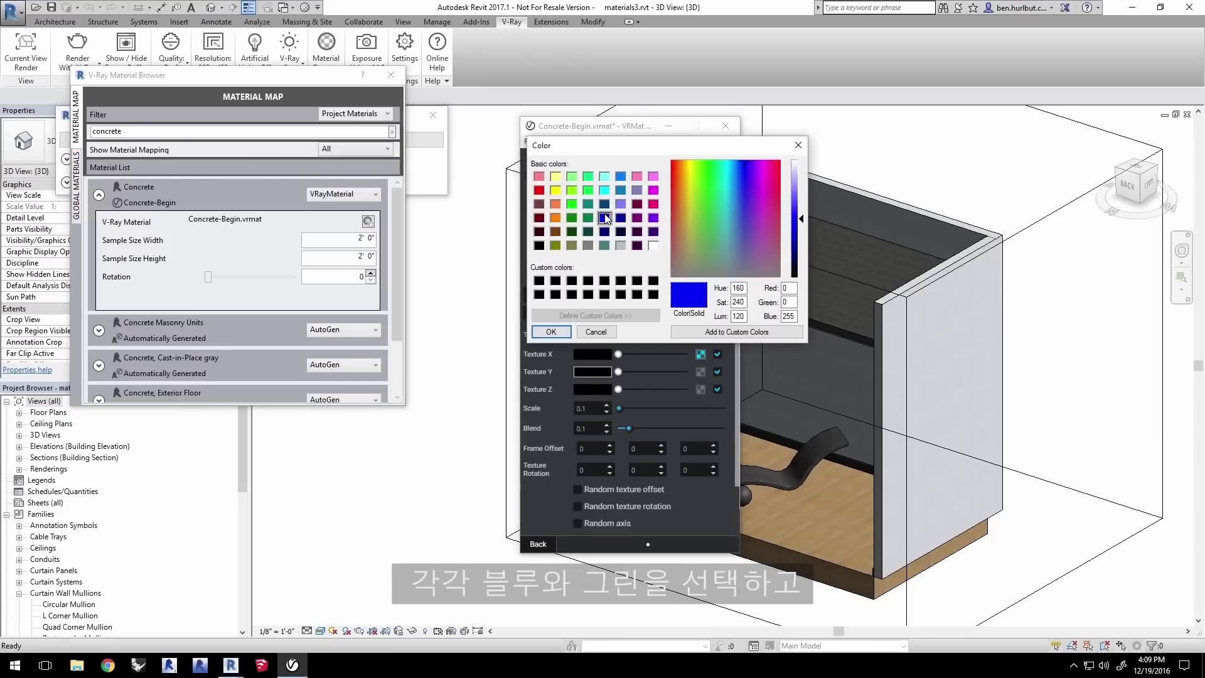
pyautogui.click(551, 332)
pyautogui.click(591, 389)
pyautogui.click(572, 204)
pyautogui.click(550, 332)
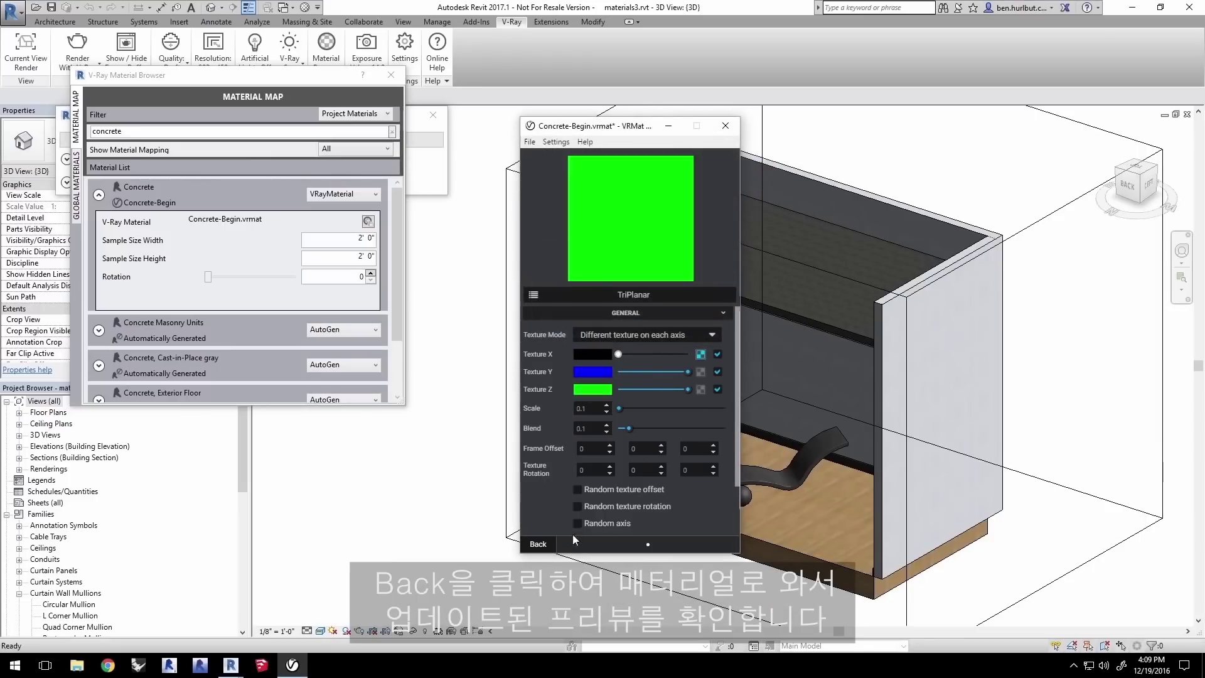
pyautogui.click(538, 544)
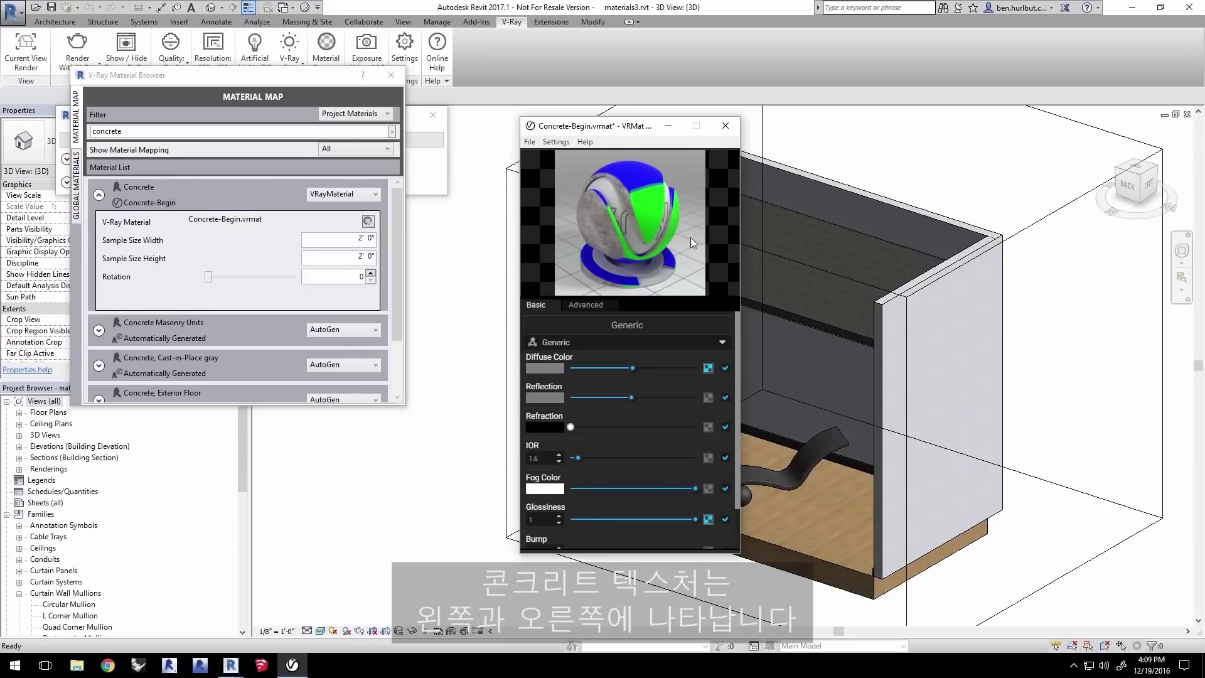
# Step: Switch the TriPlanar back to the same texture on all axes with Scale 0.5
pyautogui.click(707, 370)
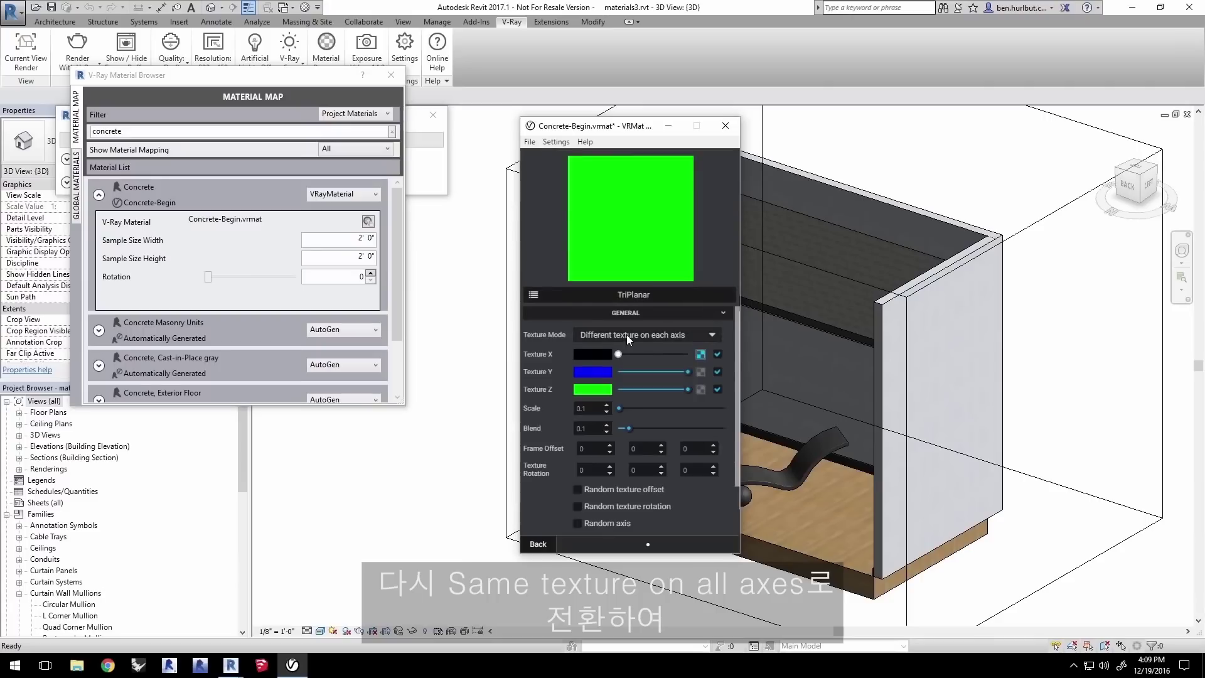
pyautogui.click(623, 337)
pyautogui.click(620, 350)
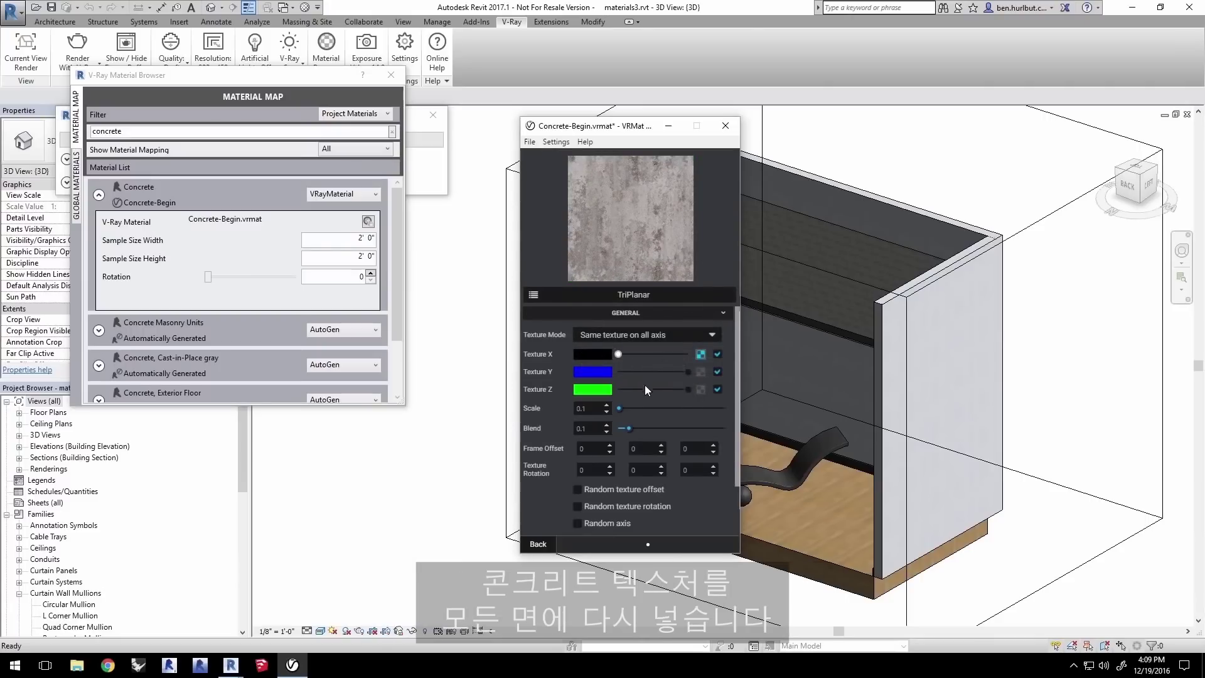
pyautogui.press('BackSpace')
pyautogui.press('BackSpace')
pyautogui.press('BackSpace')
pyautogui.write('.5')
pyautogui.press('Return')
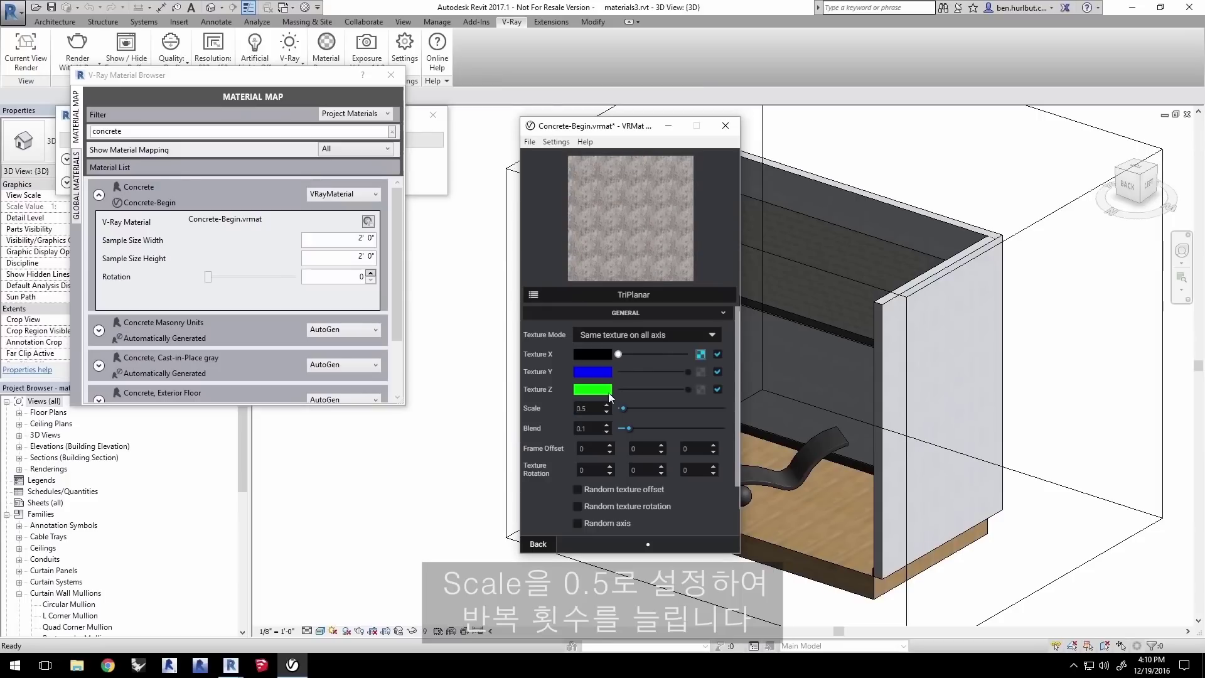
# Step: Inspect the Glossiness map's settings and copy the Glossiness bitmap
pyautogui.click(538, 544)
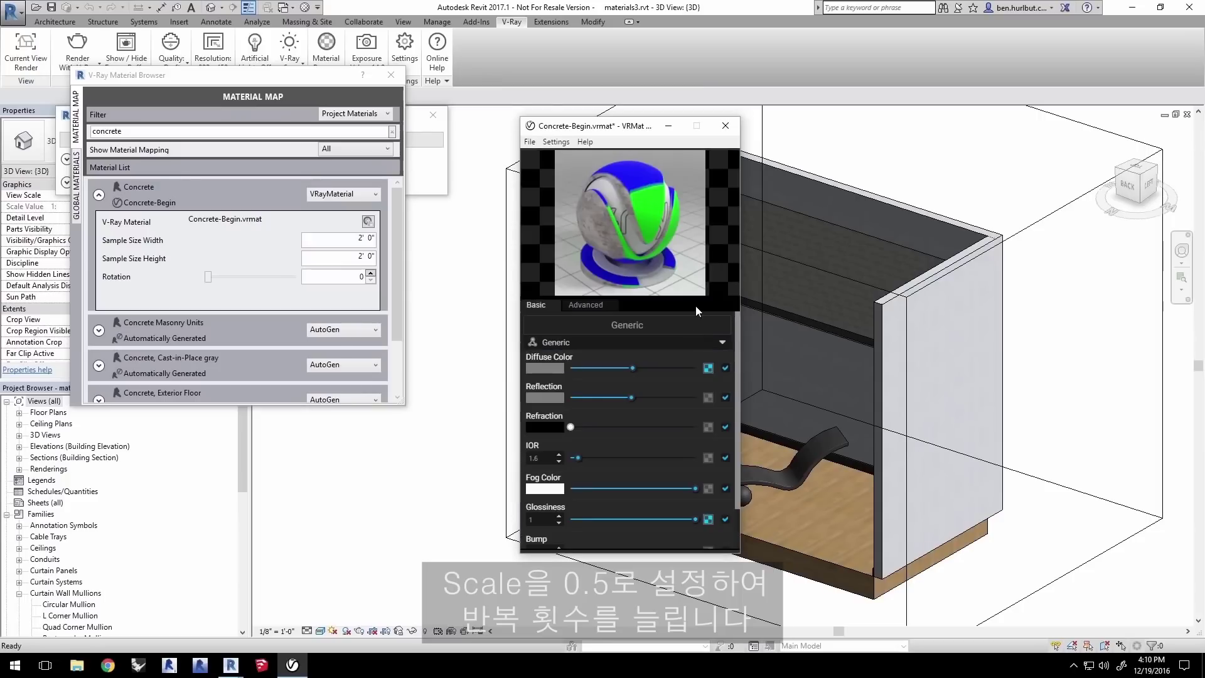
pyautogui.scroll(-1, 725, 402)
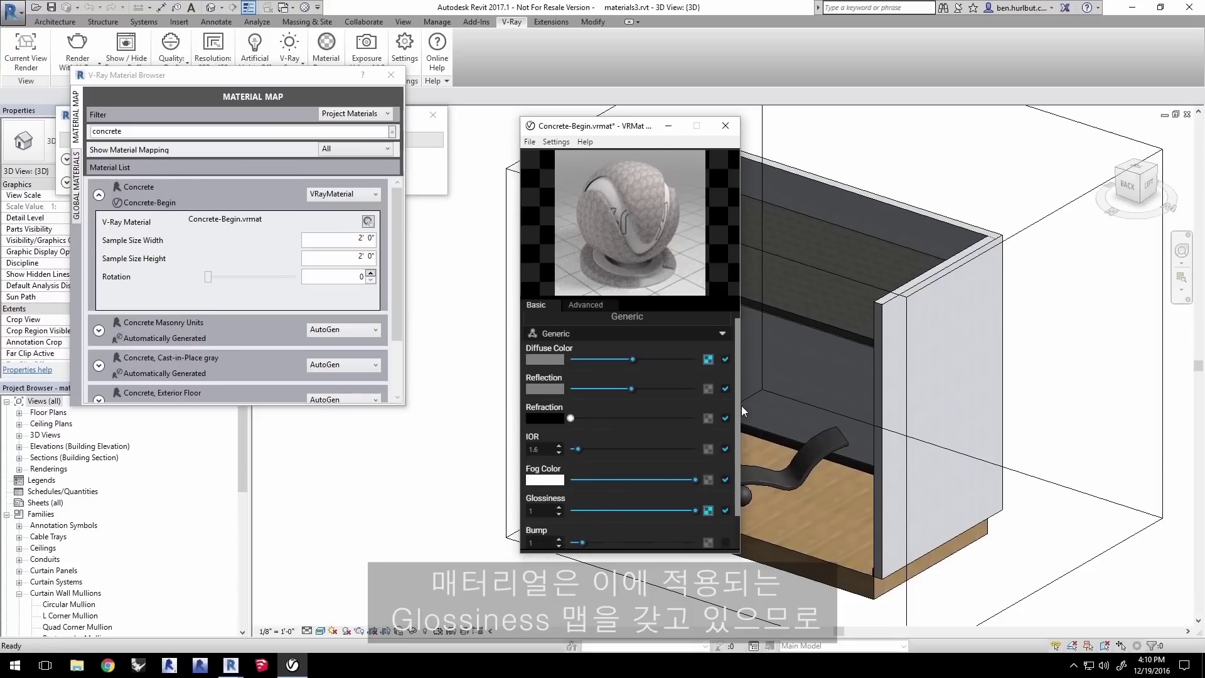
pyautogui.click(708, 507)
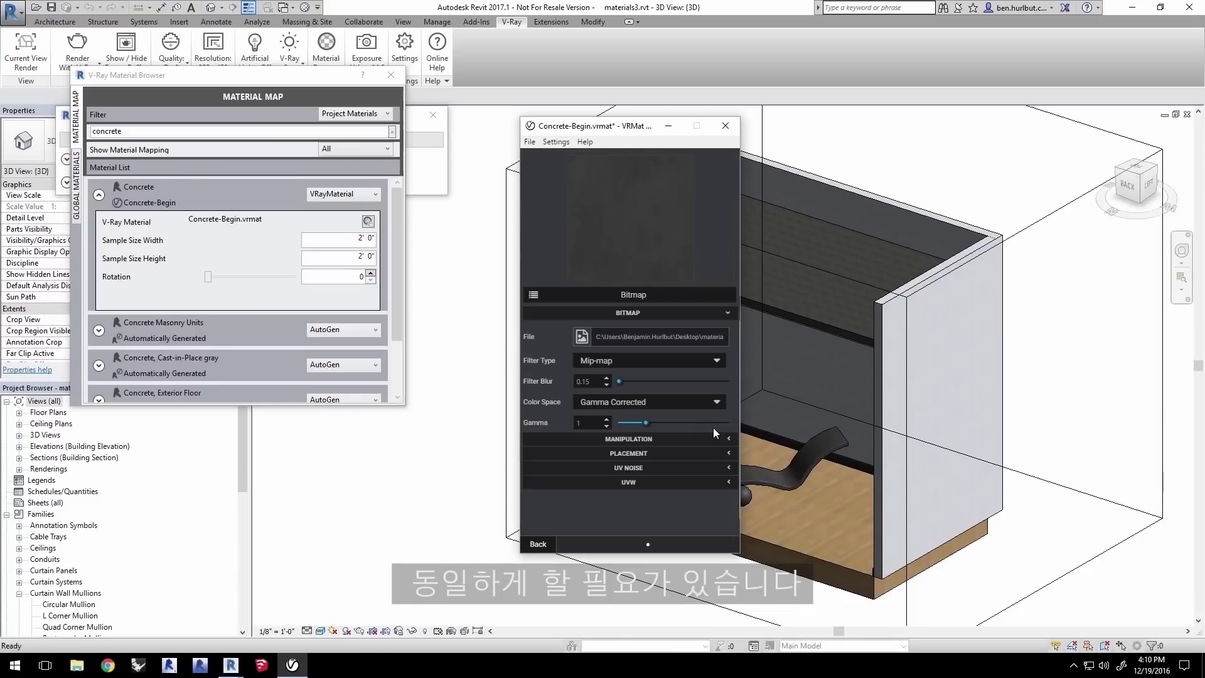
pyautogui.click(538, 543)
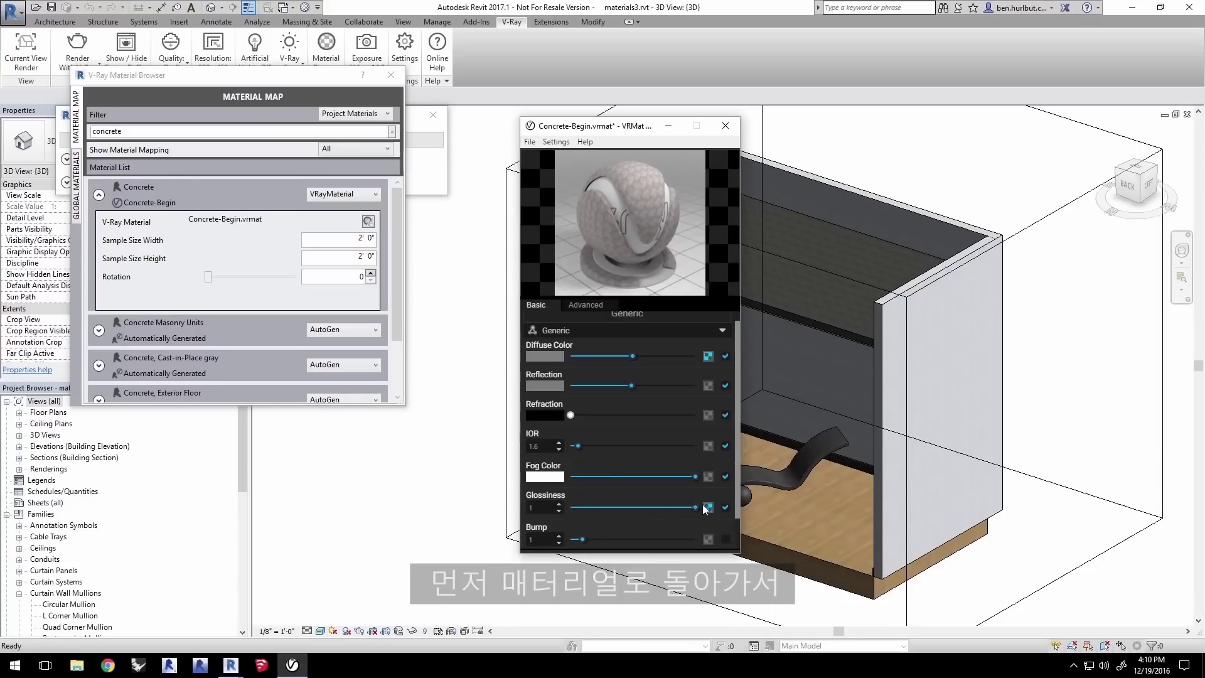
pyautogui.rightClick(706, 507)
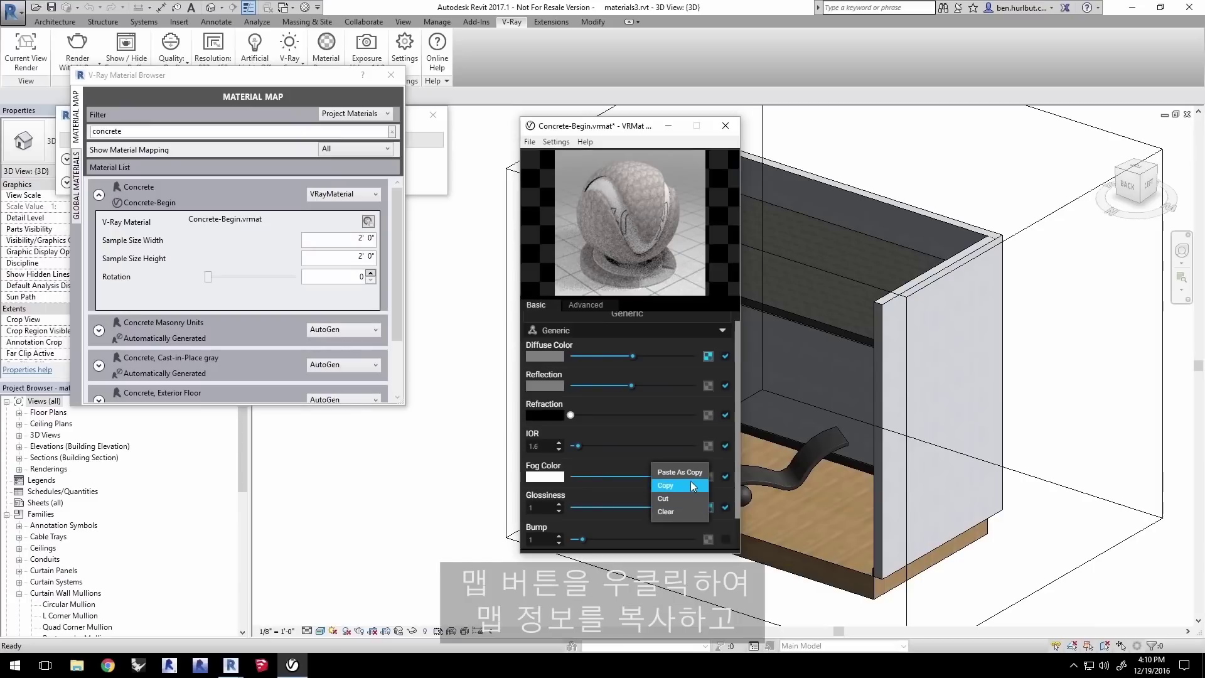
pyautogui.click(691, 483)
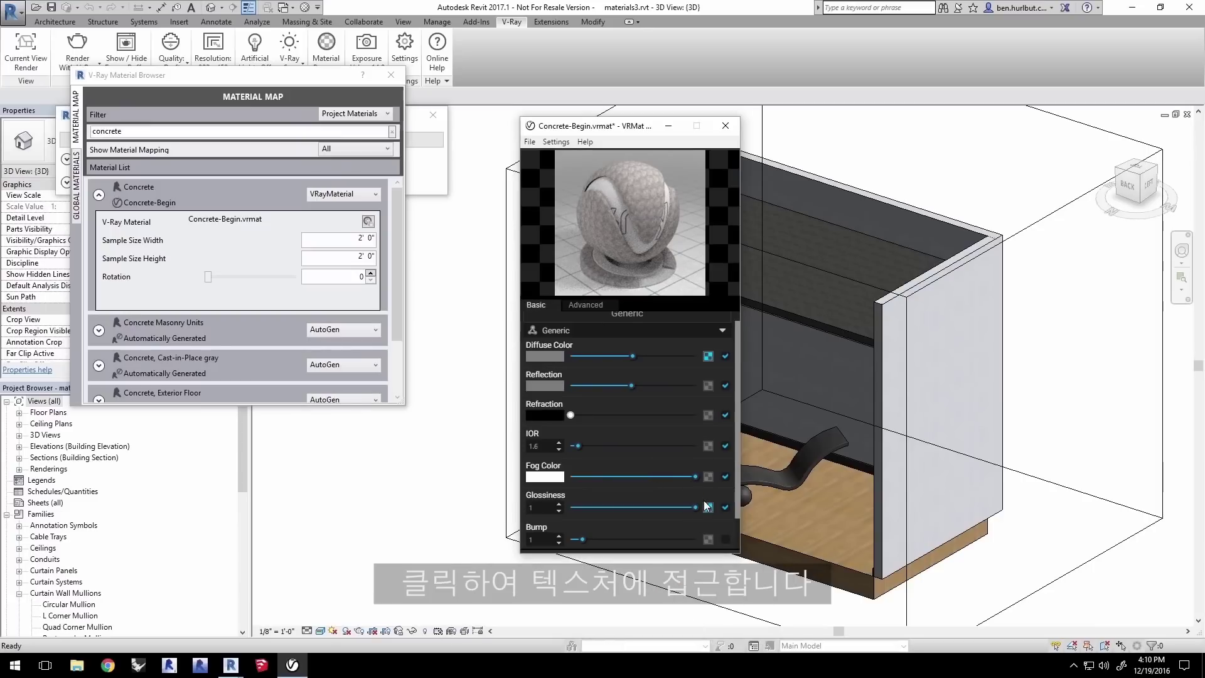
# Step: Turn the Glossiness map into a TriPlanar with the pasted bitmap in Texture X at Scale 0.5
pyautogui.click(707, 507)
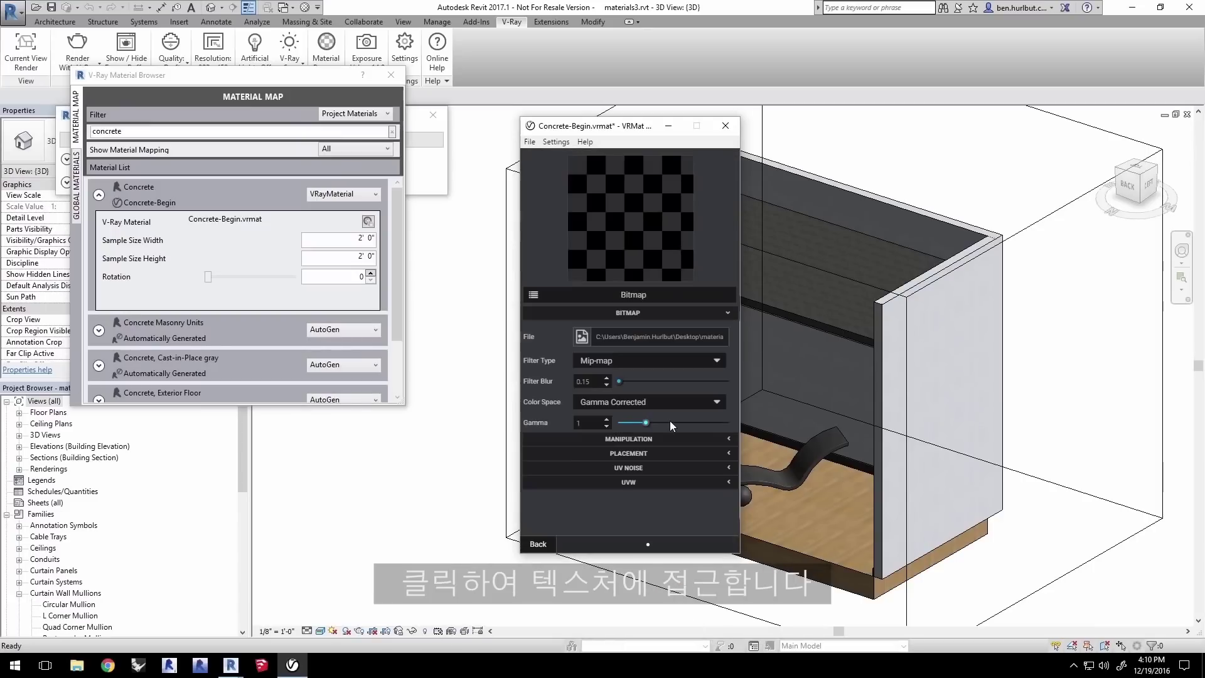
pyautogui.click(531, 295)
pyautogui.scroll(-1, 592, 416)
pyautogui.scroll(-1, 592, 417)
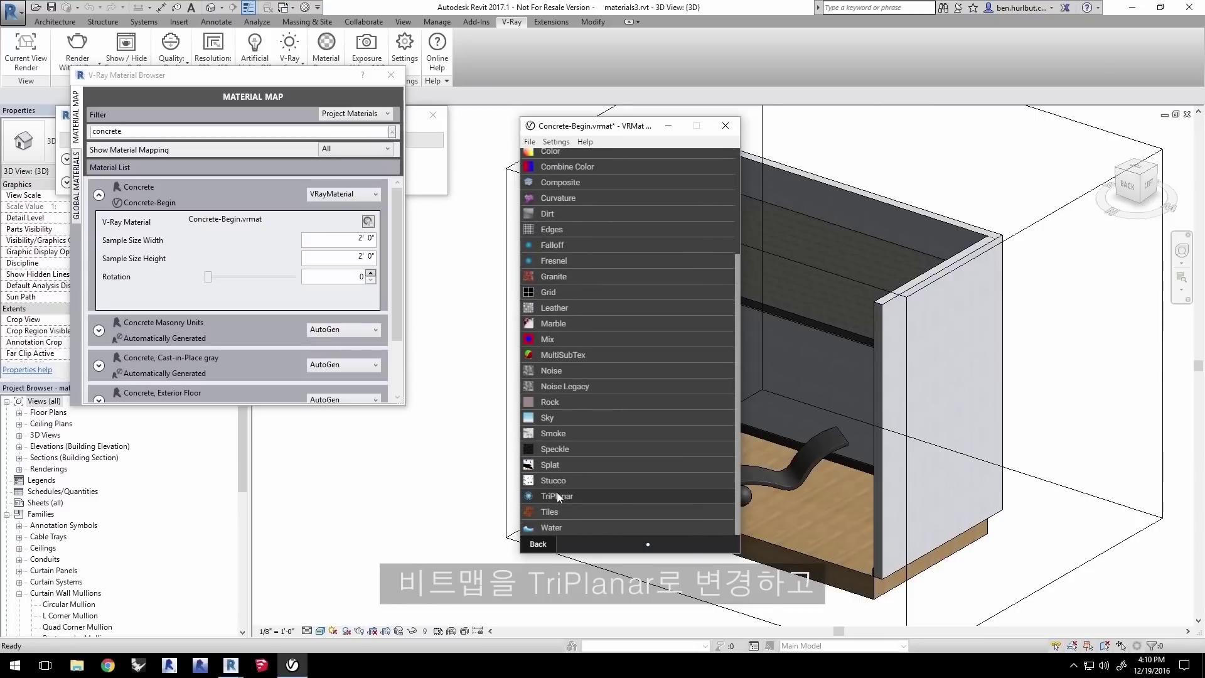
pyautogui.click(556, 492)
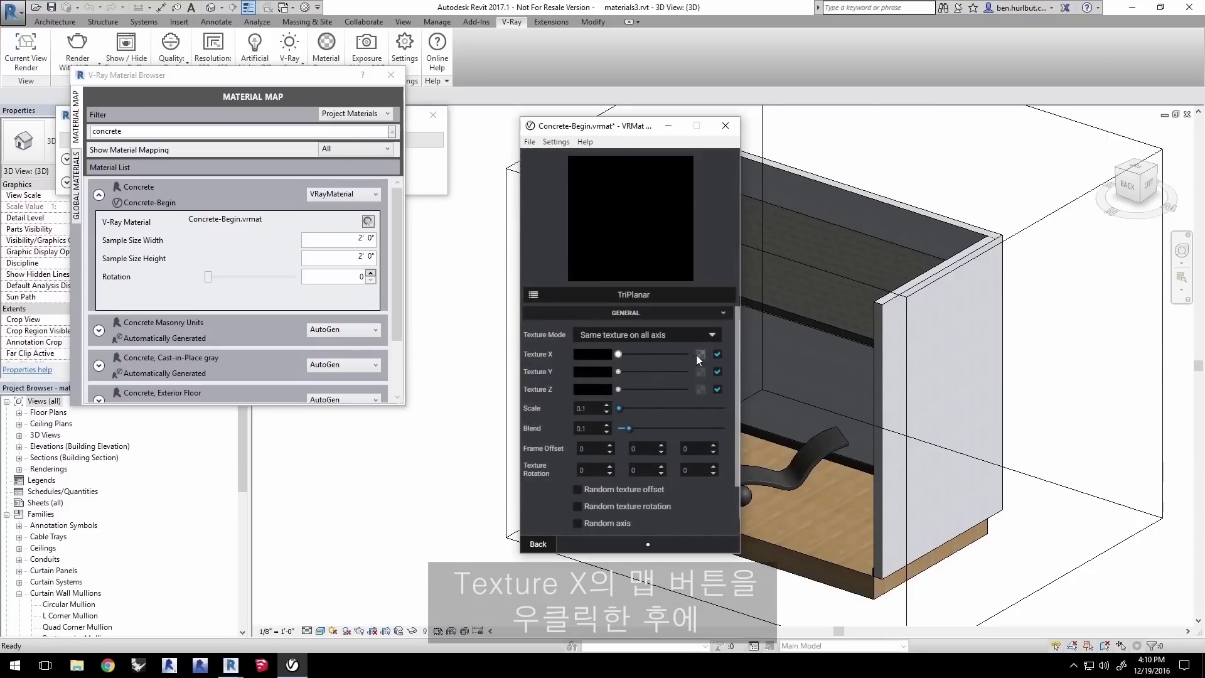
pyautogui.rightClick(699, 354)
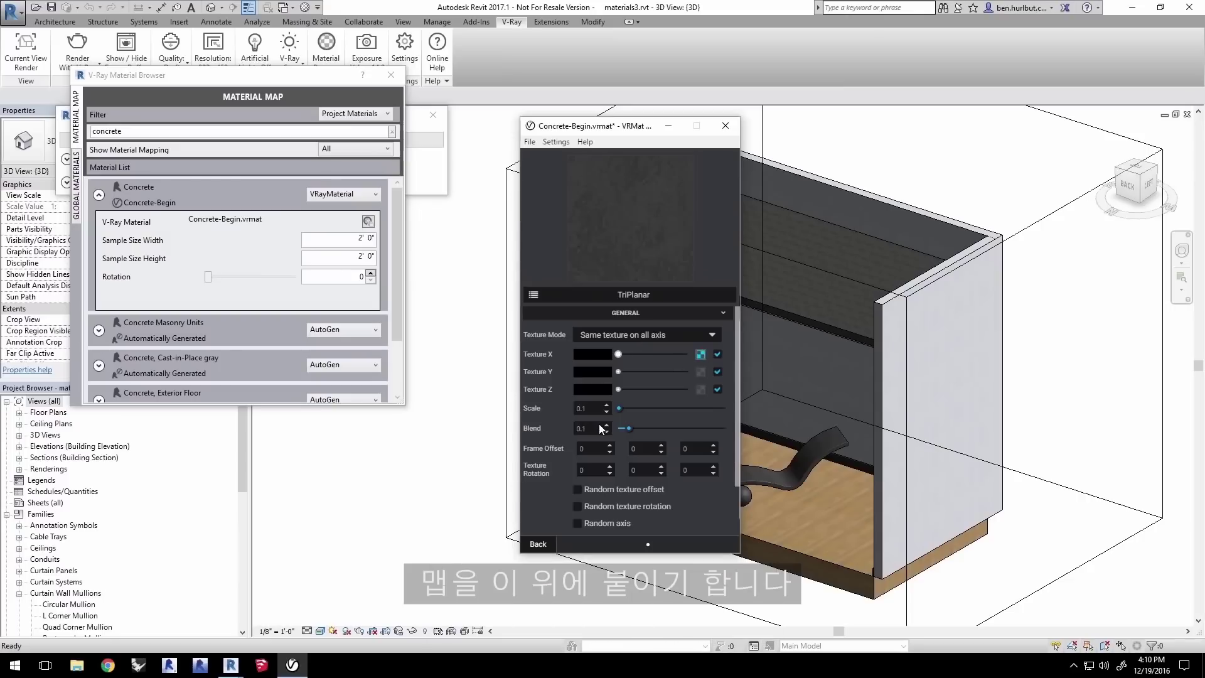
pyautogui.doubleClick(583, 409)
pyautogui.write('0')
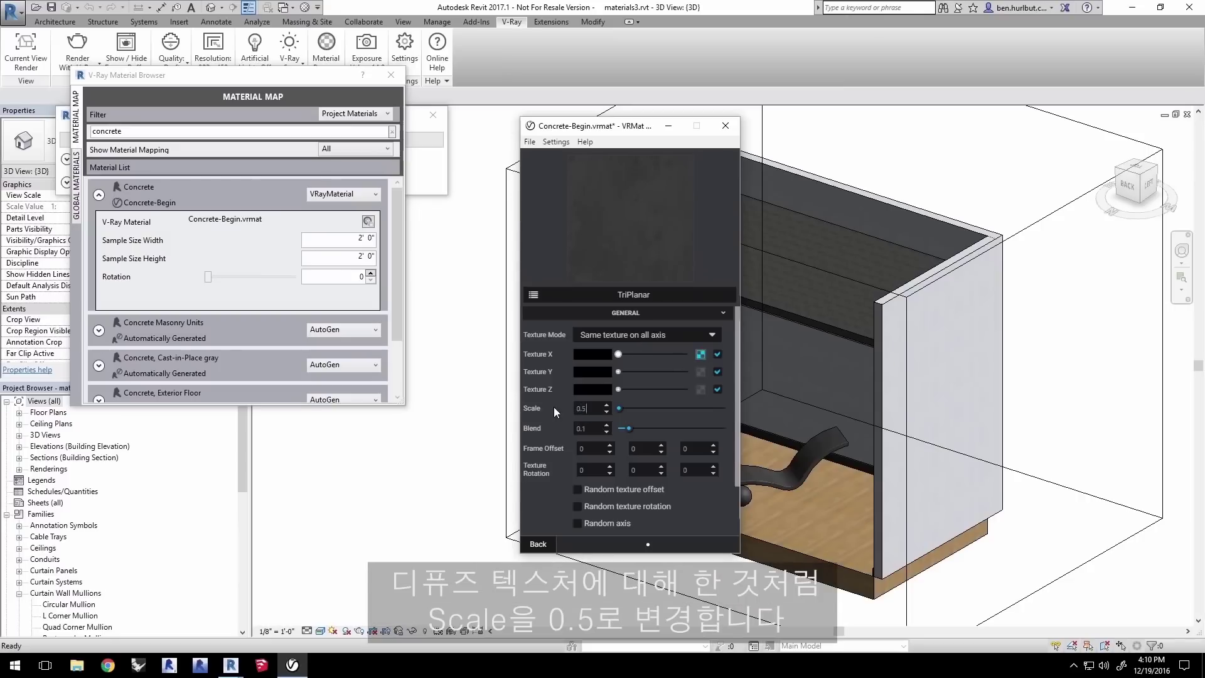
pyautogui.write('.5')
pyautogui.press('Return')
pyautogui.click(536, 544)
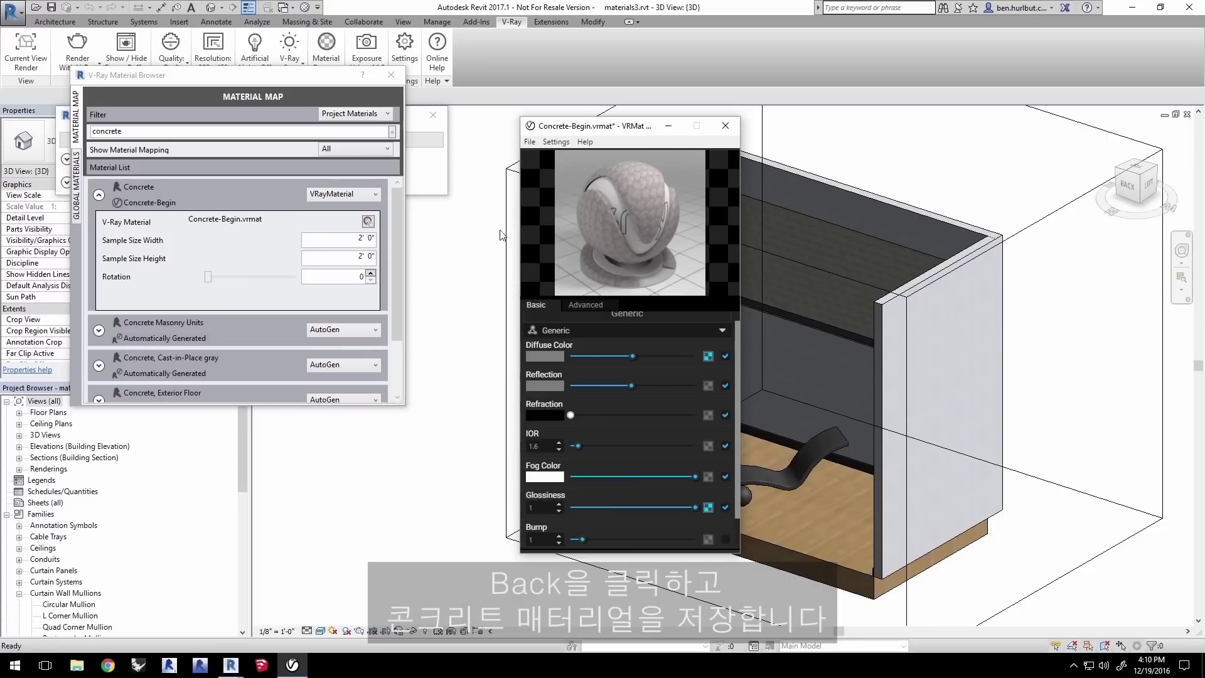
# Step: Save the concrete material, close the editor, and re-render a region around the chair
pyautogui.click(530, 141)
pyautogui.click(542, 193)
pyautogui.click(725, 125)
pyautogui.moveTo(230, 671)
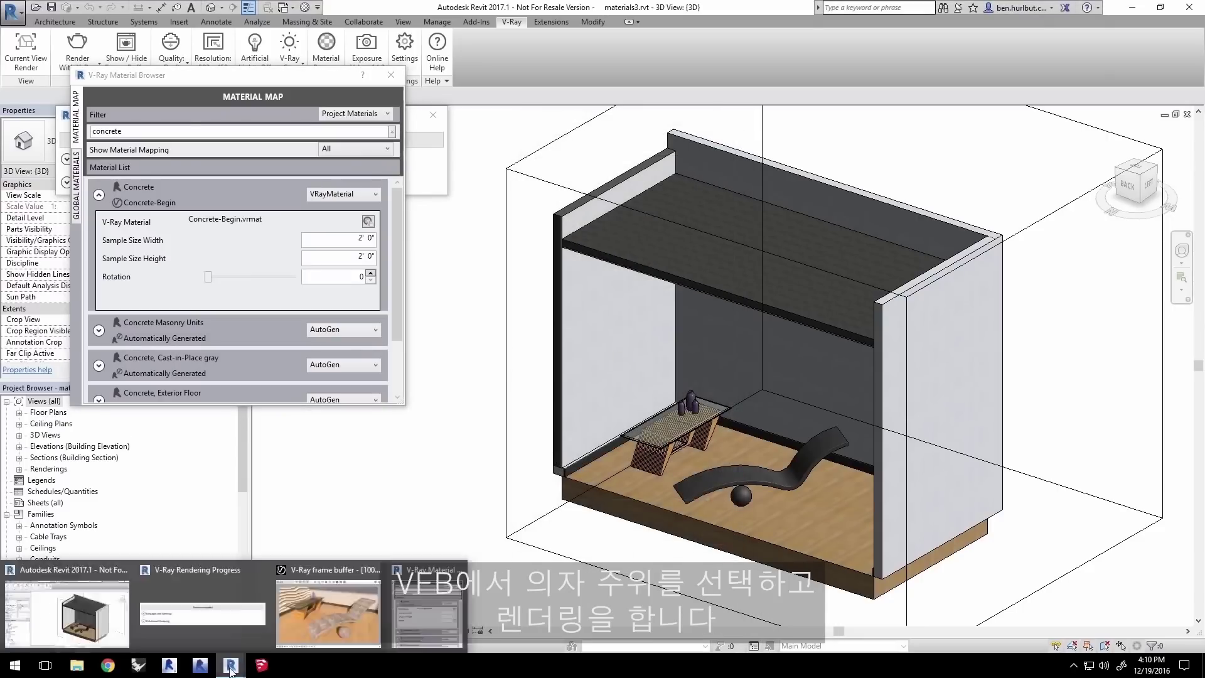
pyautogui.click(307, 608)
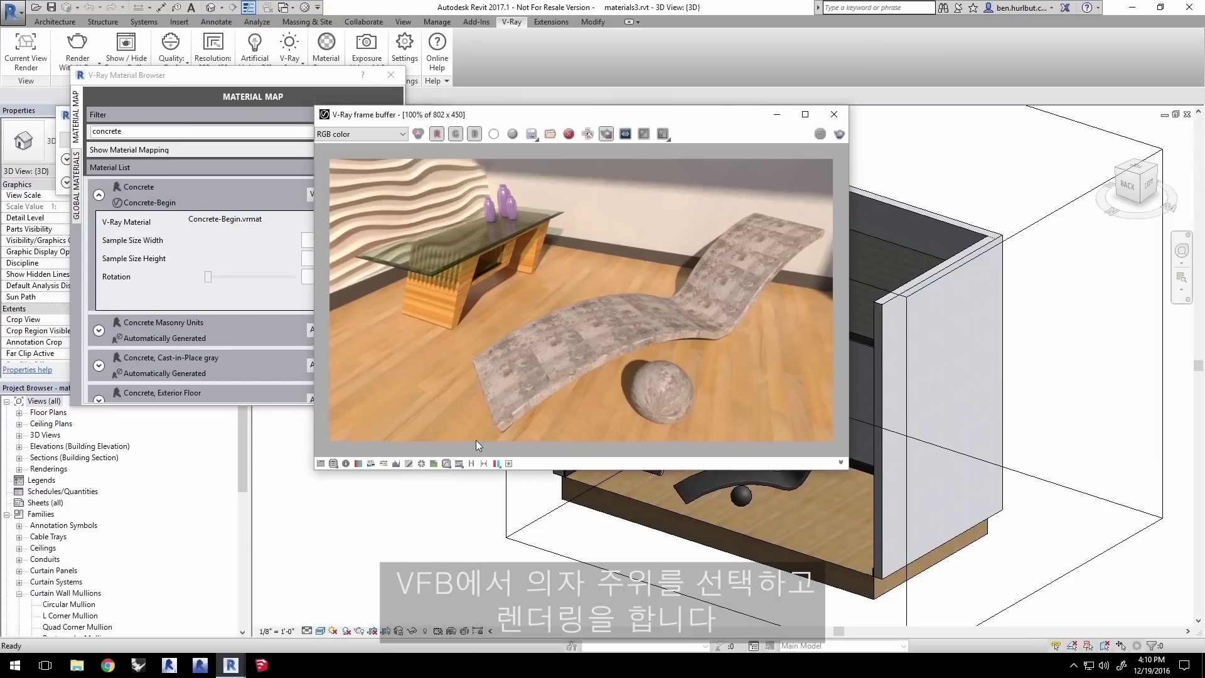
pyautogui.moveTo(473, 441); pyautogui.dragTo(831, 202)
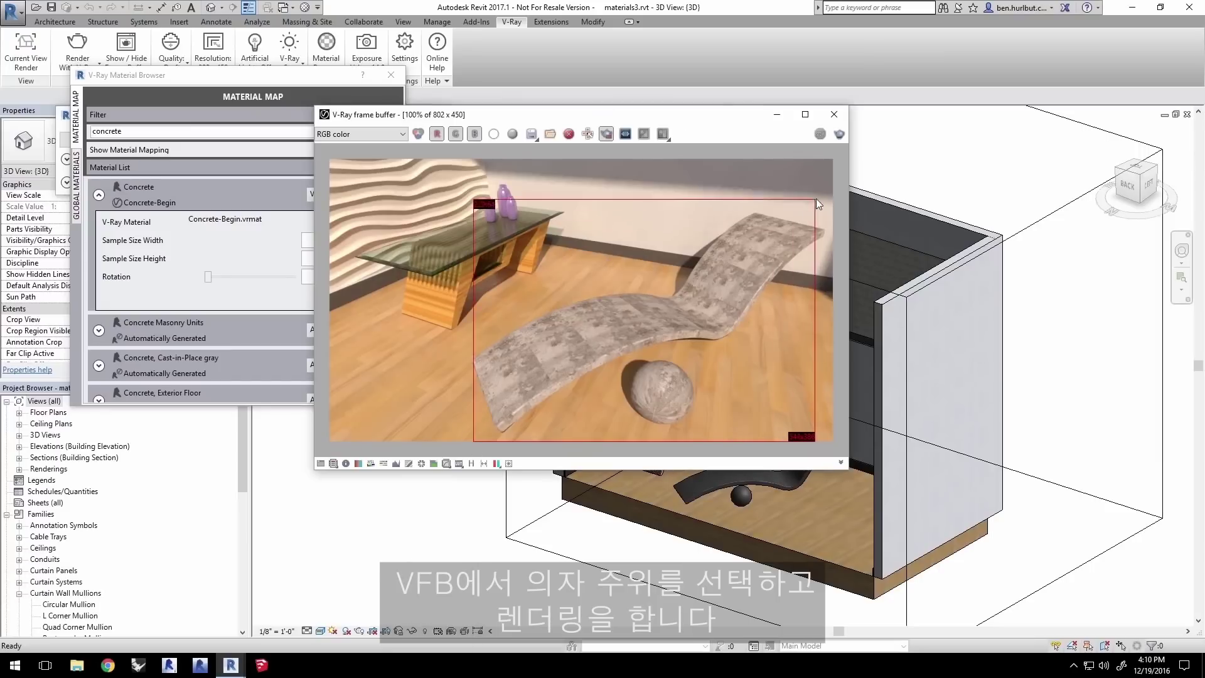
pyautogui.click(70, 40)
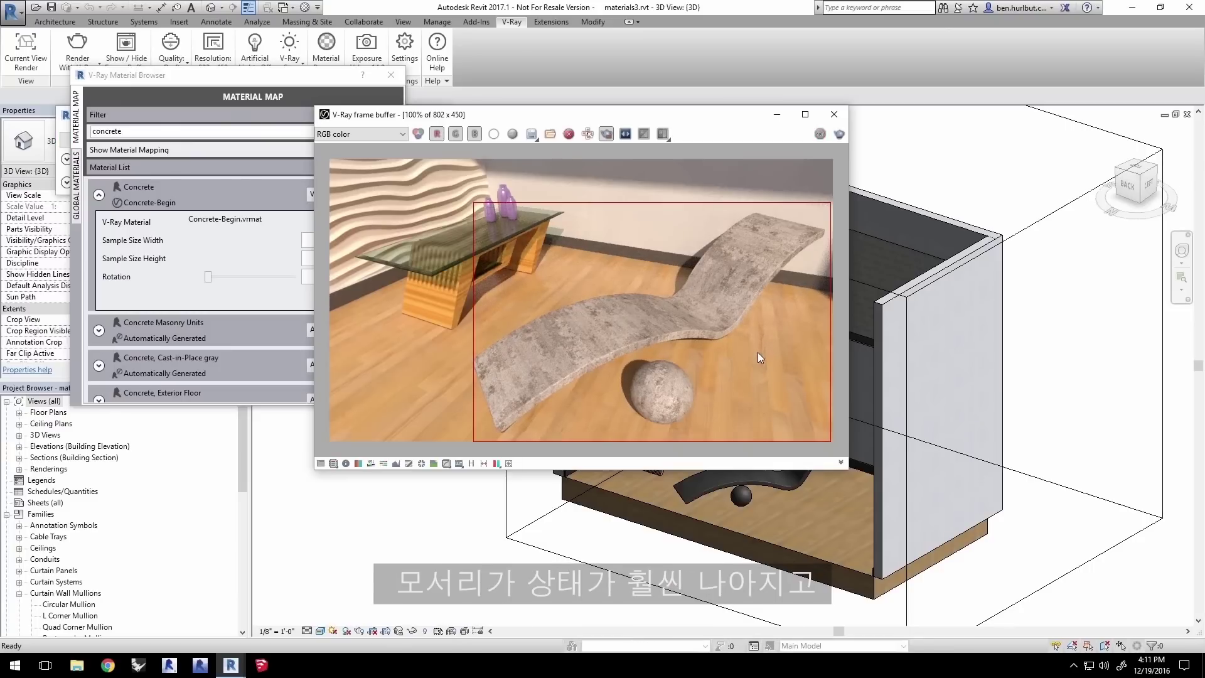
# Step: Zoom into the glass table and chaise area of the render, pan around, then return to 100%
pyautogui.scroll(2, 600, 347)
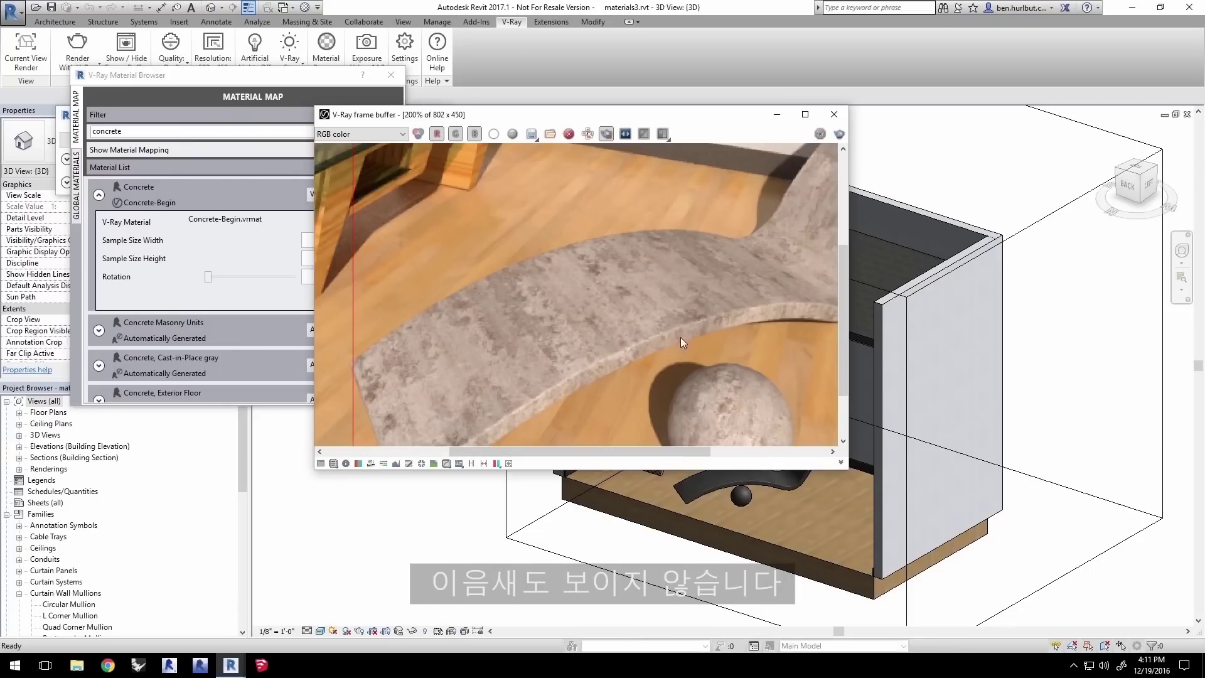
pyautogui.moveTo(660, 308); pyautogui.dragTo(569, 251, button='middle')
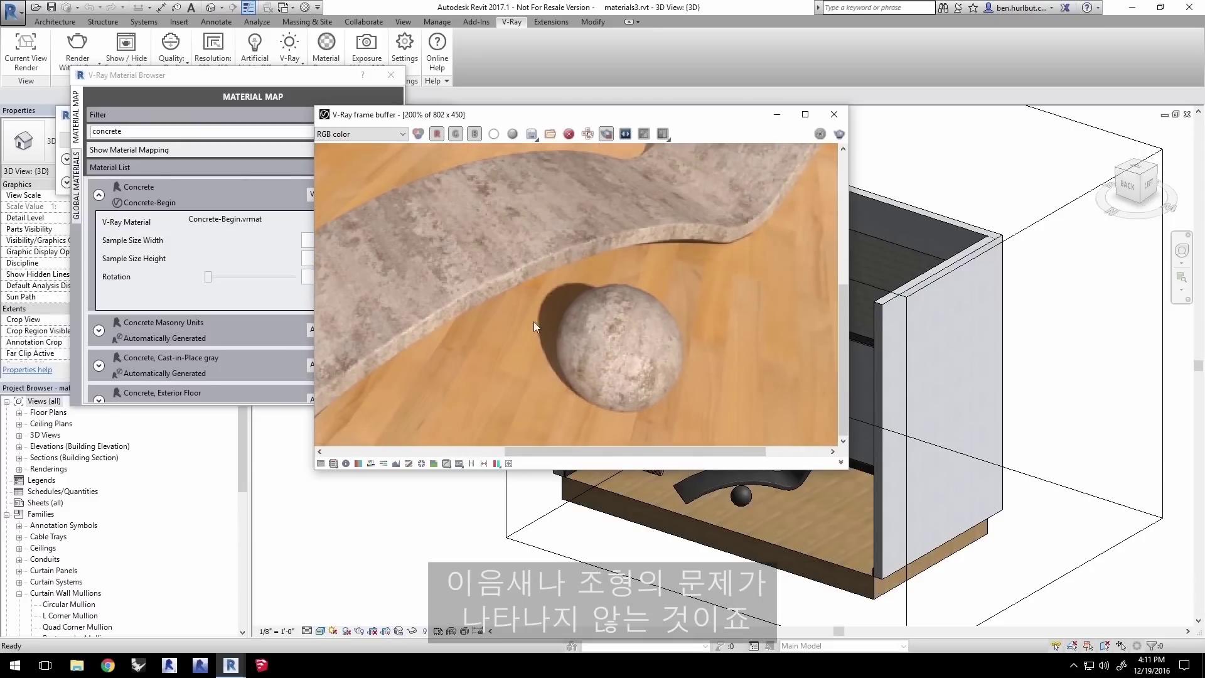
pyautogui.scroll(-2, 740, 279)
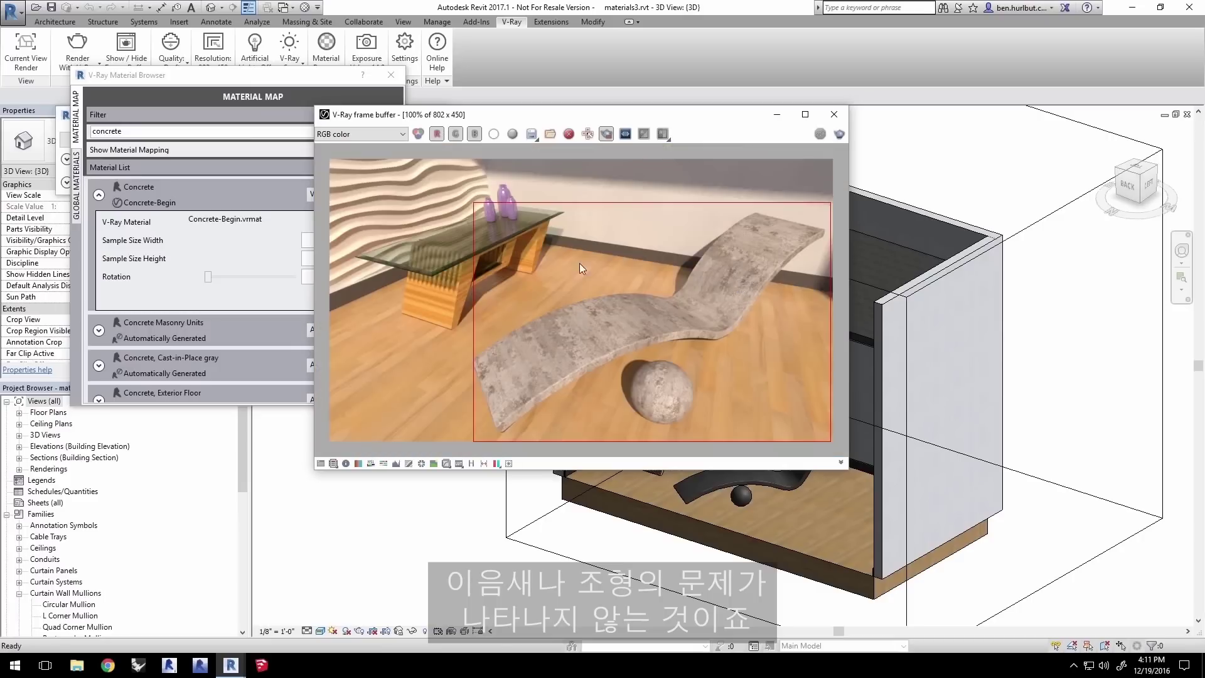
pyautogui.scroll(2, 574, 263)
pyautogui.moveTo(568, 266); pyautogui.dragTo(713, 273, button='middle')
pyautogui.scroll(-2, 657, 310)
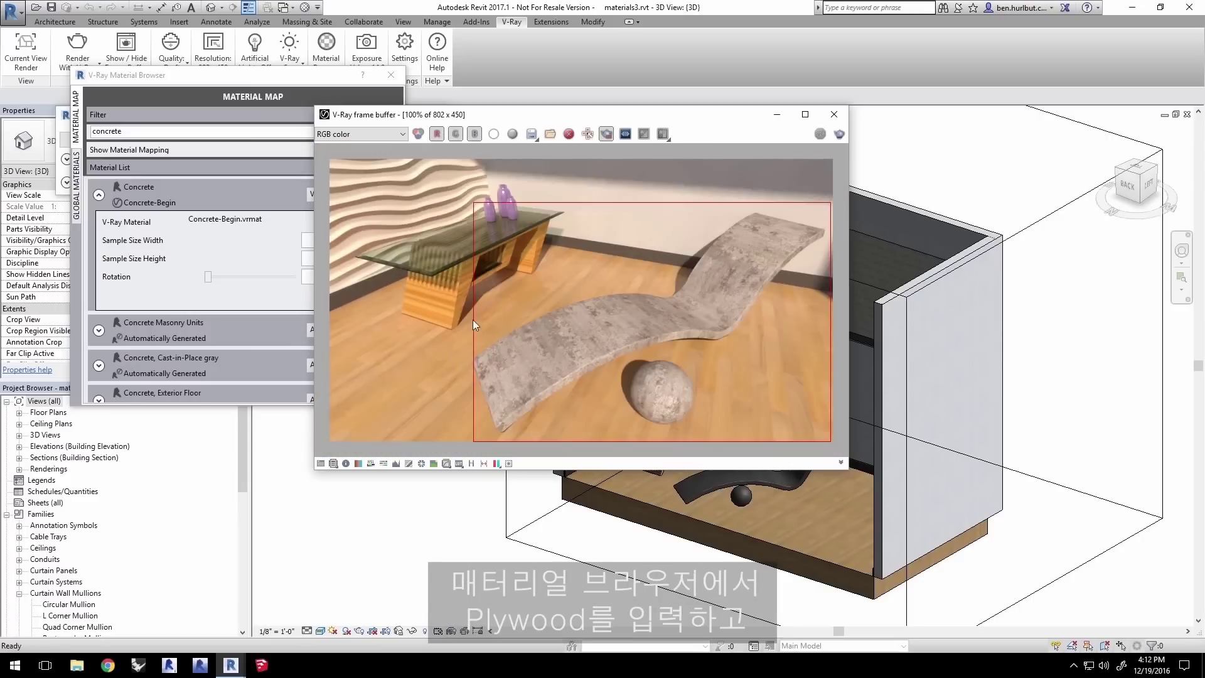
# Step: Filter for 'ply' and switch Plywood - Table from AutoGen to VRayMaterial using materials3\Plywood.vrmat
pyautogui.click(165, 131)
pyautogui.hotkey('ctrl', 'a')
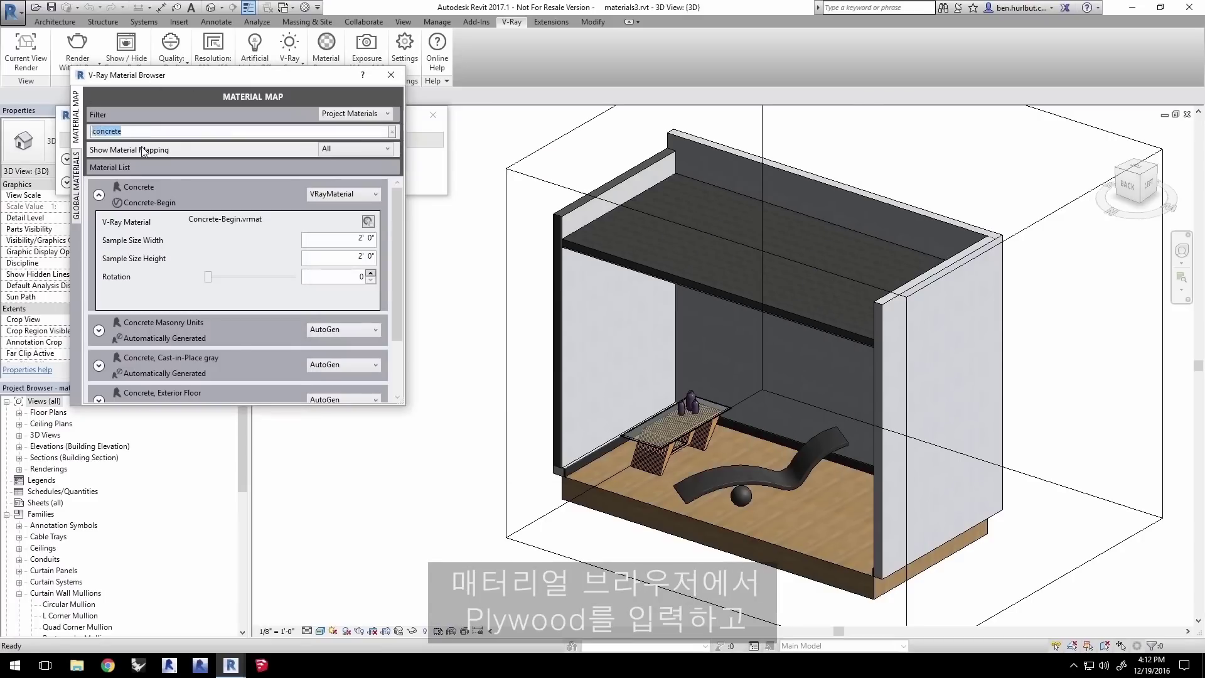
pyautogui.write('ply')
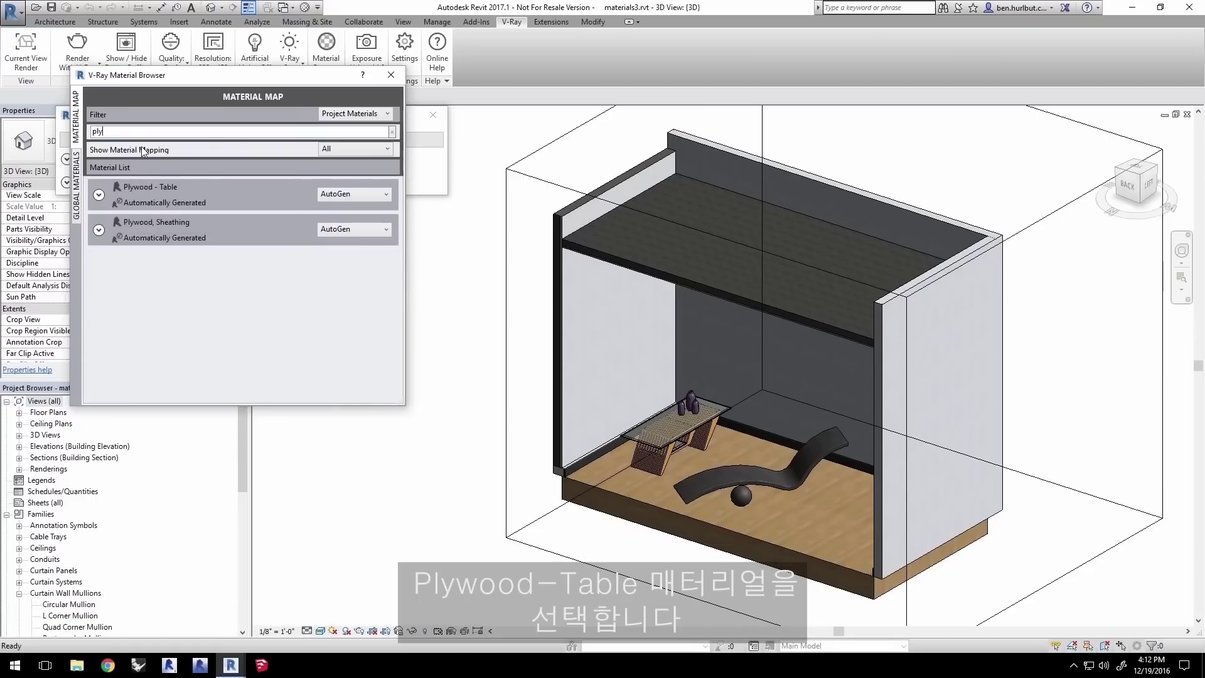
pyautogui.click(171, 187)
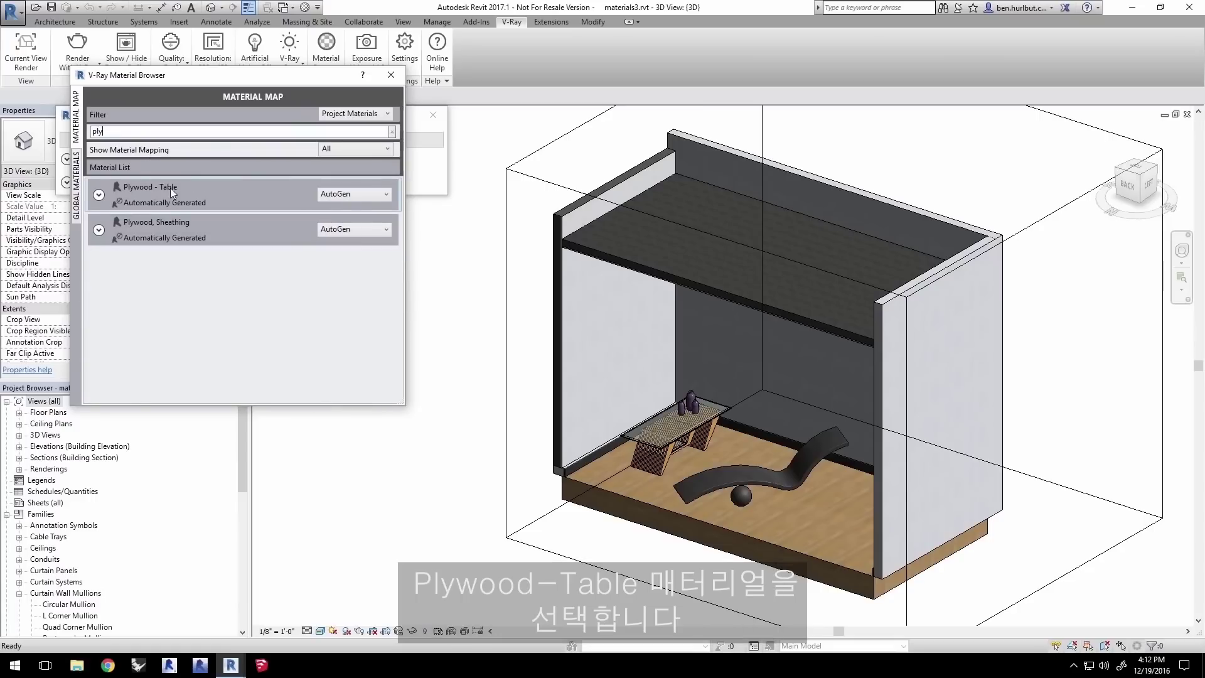
pyautogui.click(367, 195)
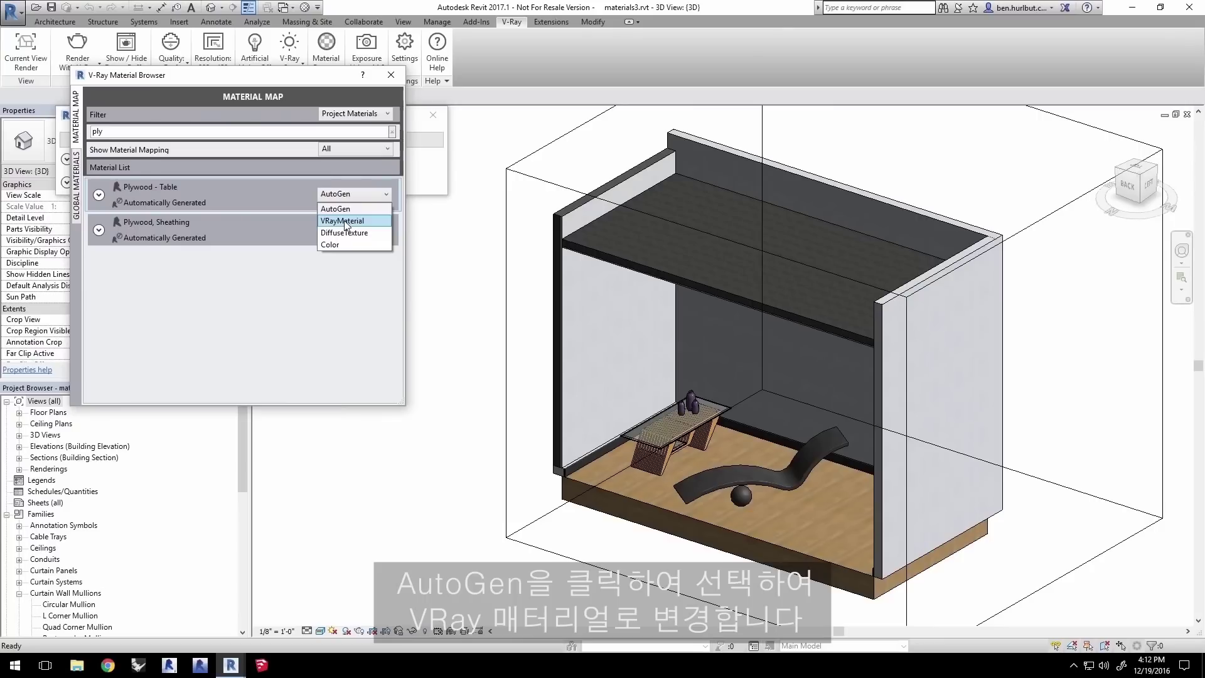
pyautogui.click(342, 221)
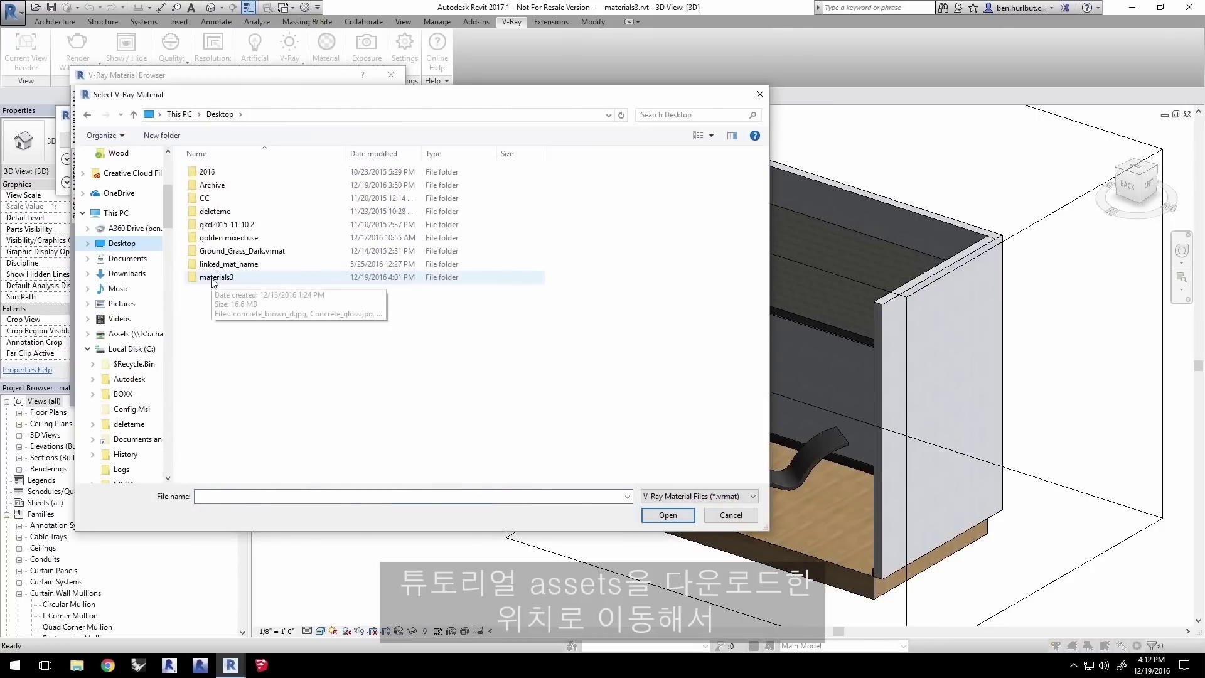
pyautogui.doubleClick(213, 278)
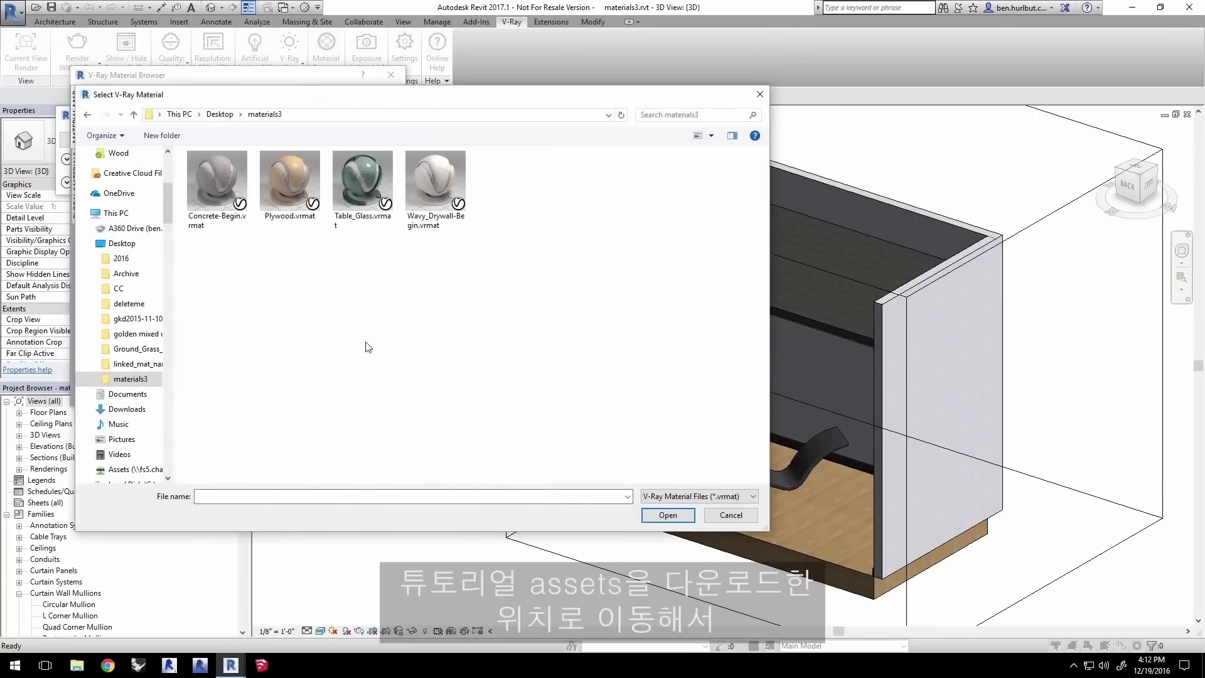
pyautogui.click(289, 182)
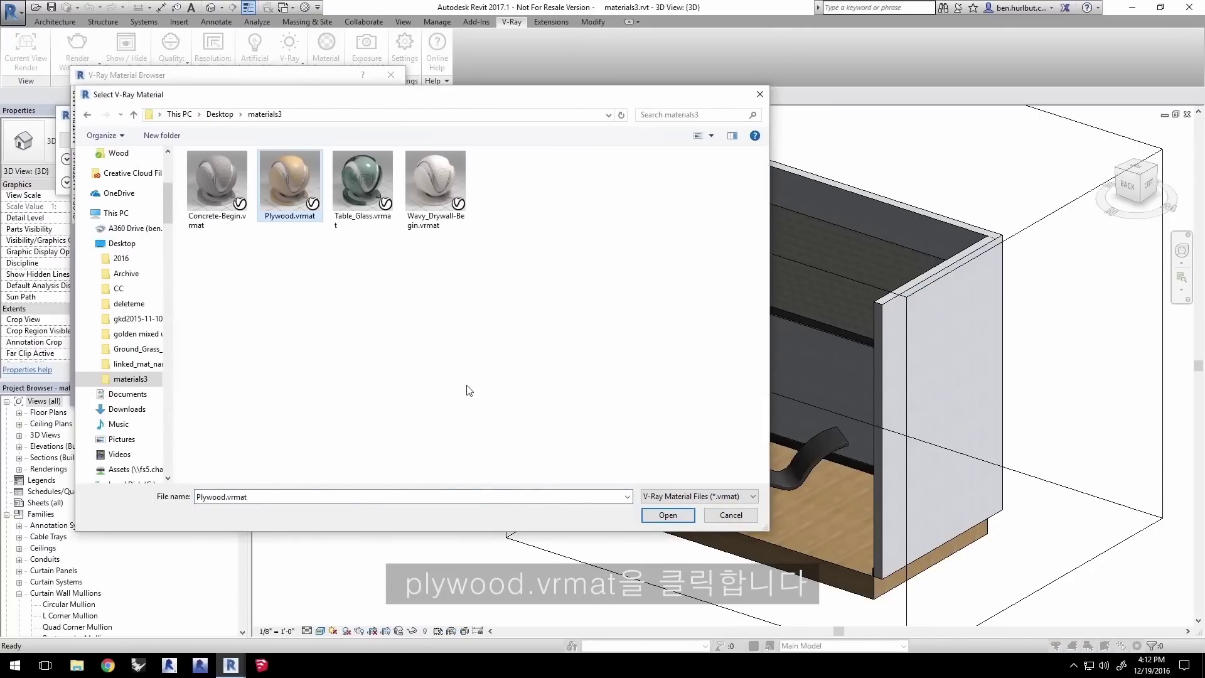
pyautogui.click(668, 515)
# Step: Draw a render region around the glass table in the V-Ray frame buffer
pyautogui.moveTo(245, 669)
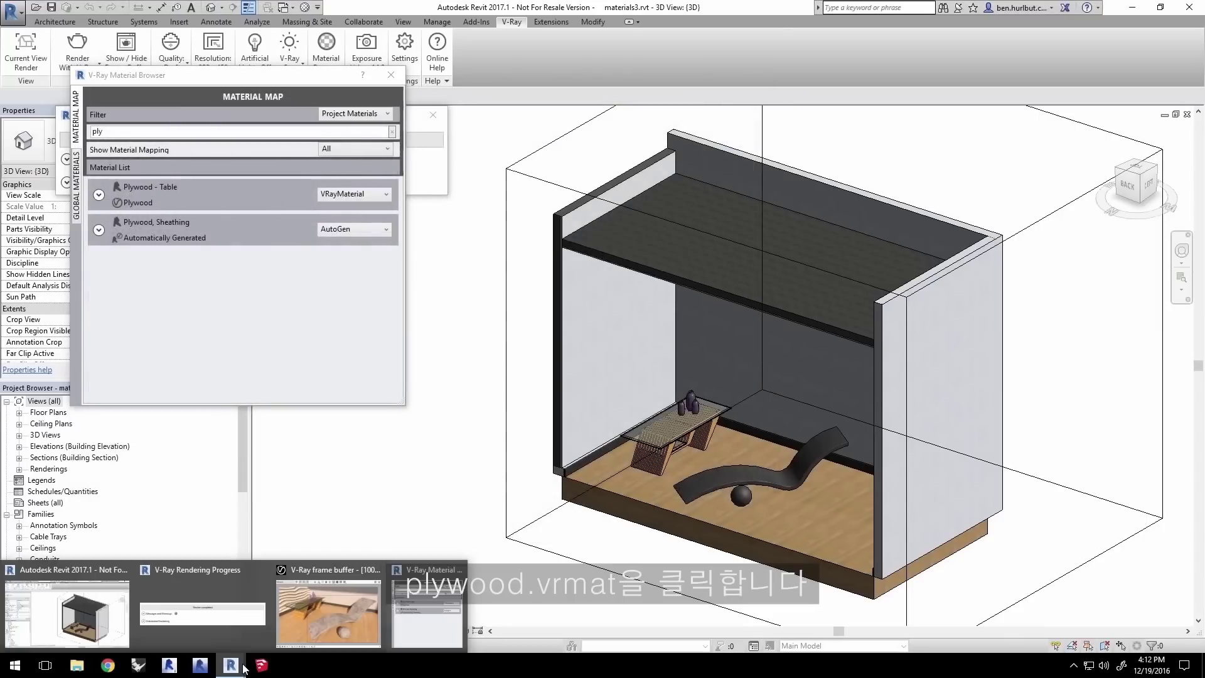
pyautogui.click(300, 615)
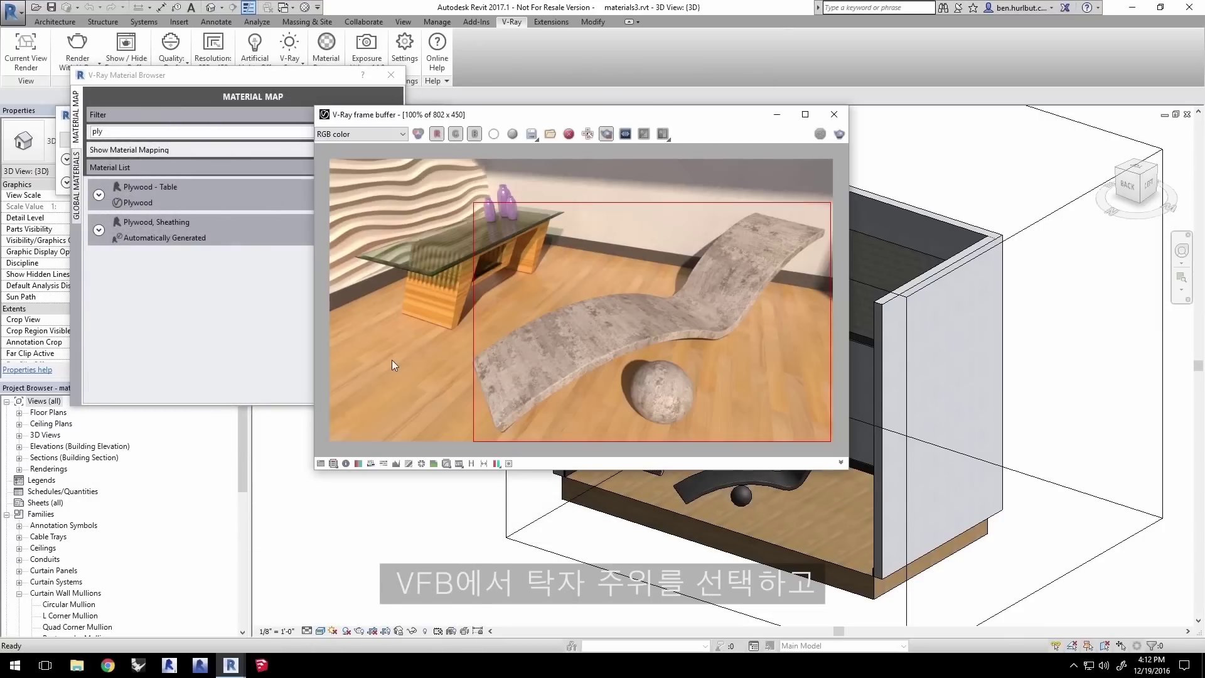
pyautogui.moveTo(379, 357); pyautogui.dragTo(568, 193)
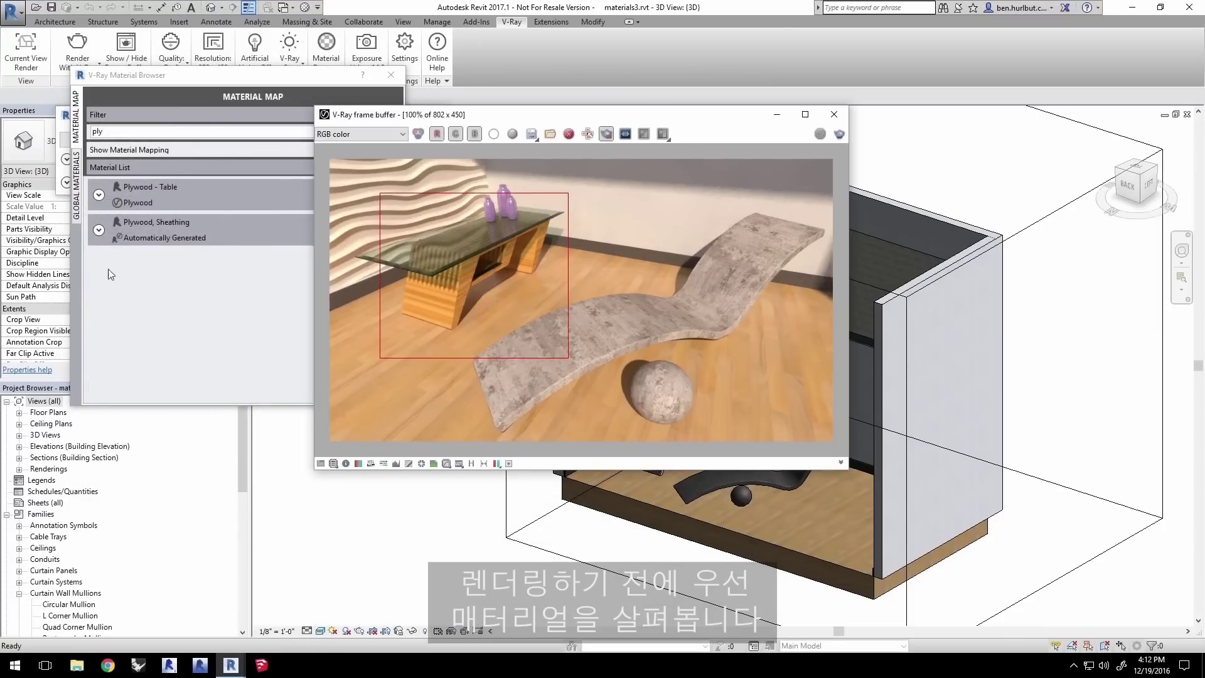
# Step: Open Plywood - Table's V-Ray material and inspect its TriPlanar texture and X-axis texture
pyautogui.click(139, 292)
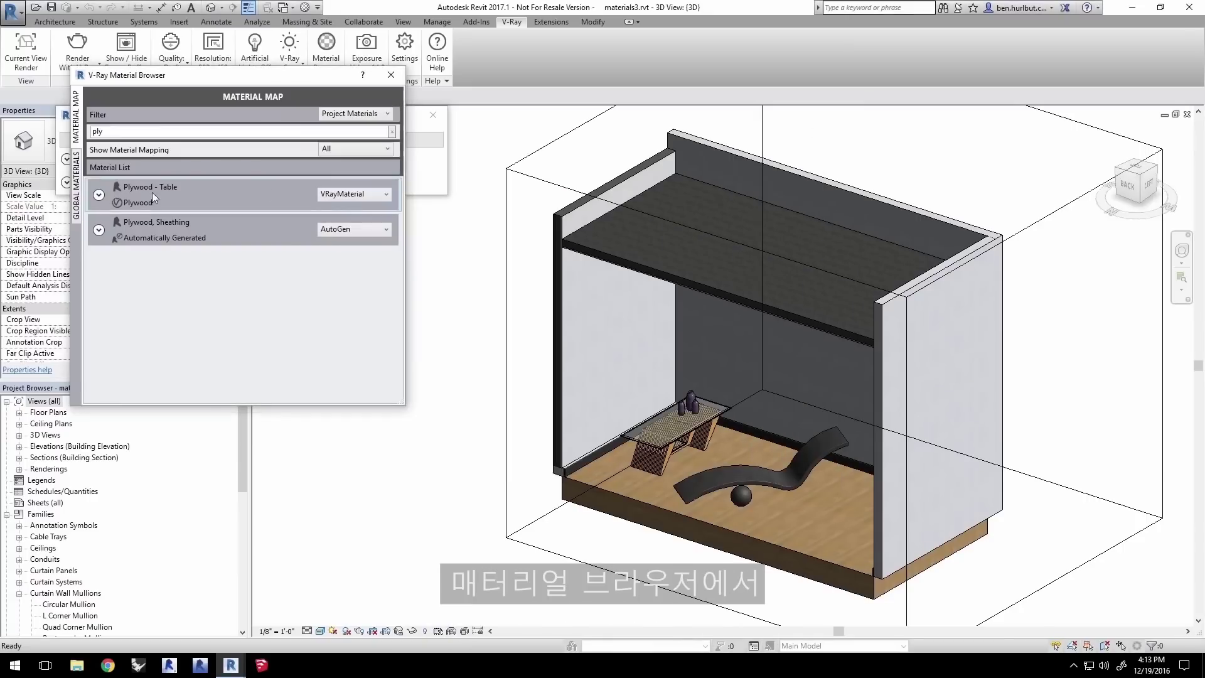
pyautogui.click(98, 194)
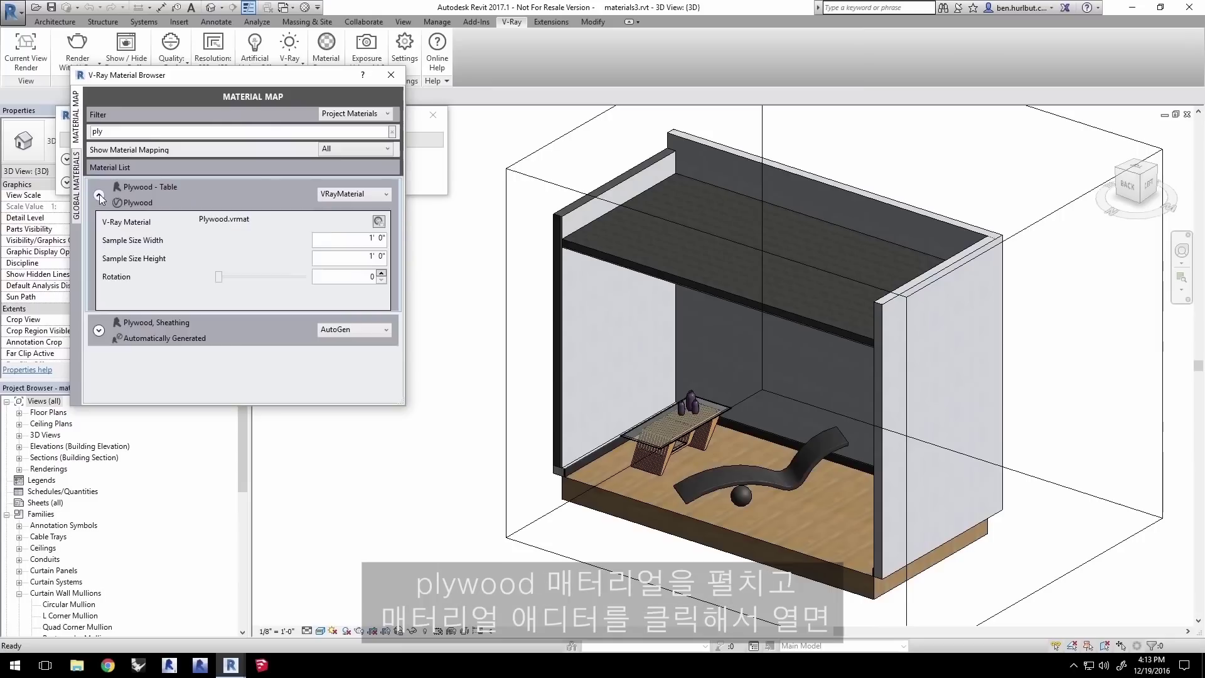
pyautogui.click(379, 222)
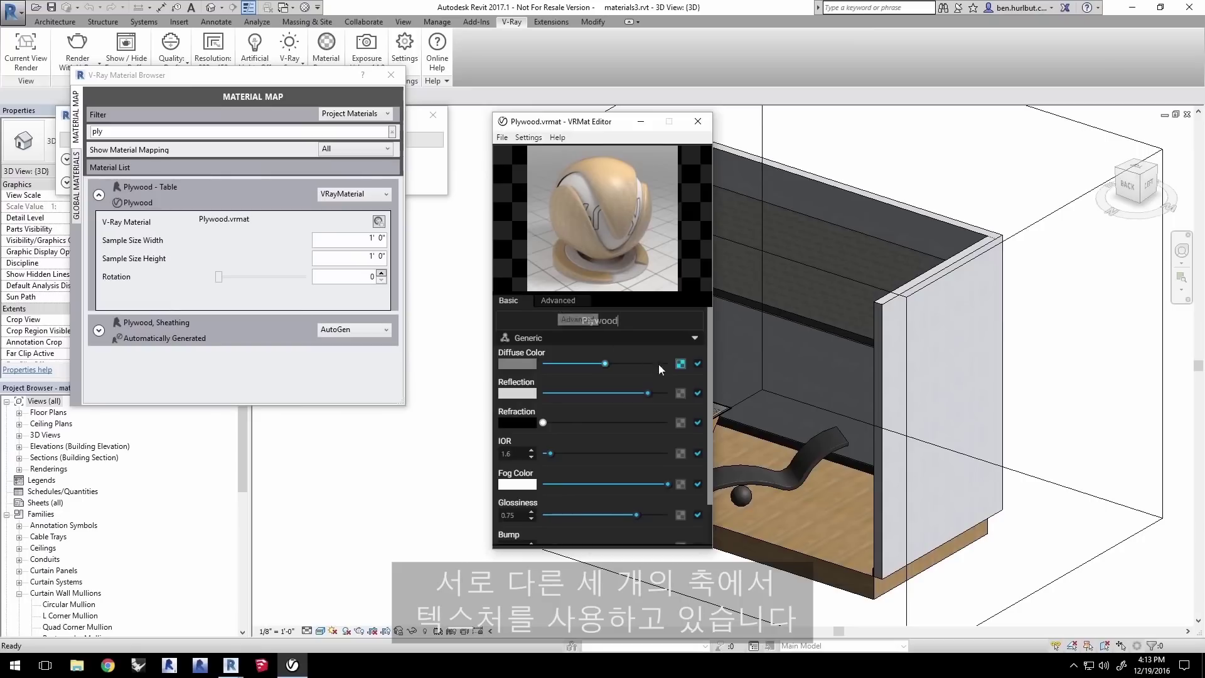
pyautogui.click(680, 363)
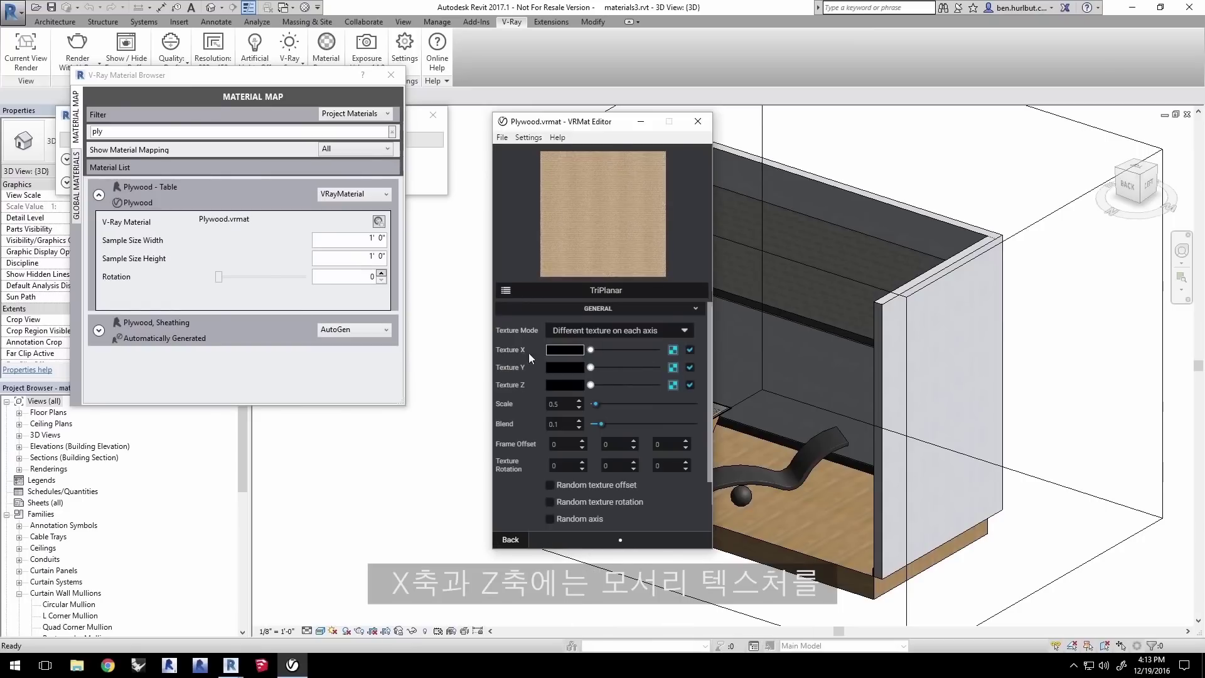
pyautogui.click(672, 349)
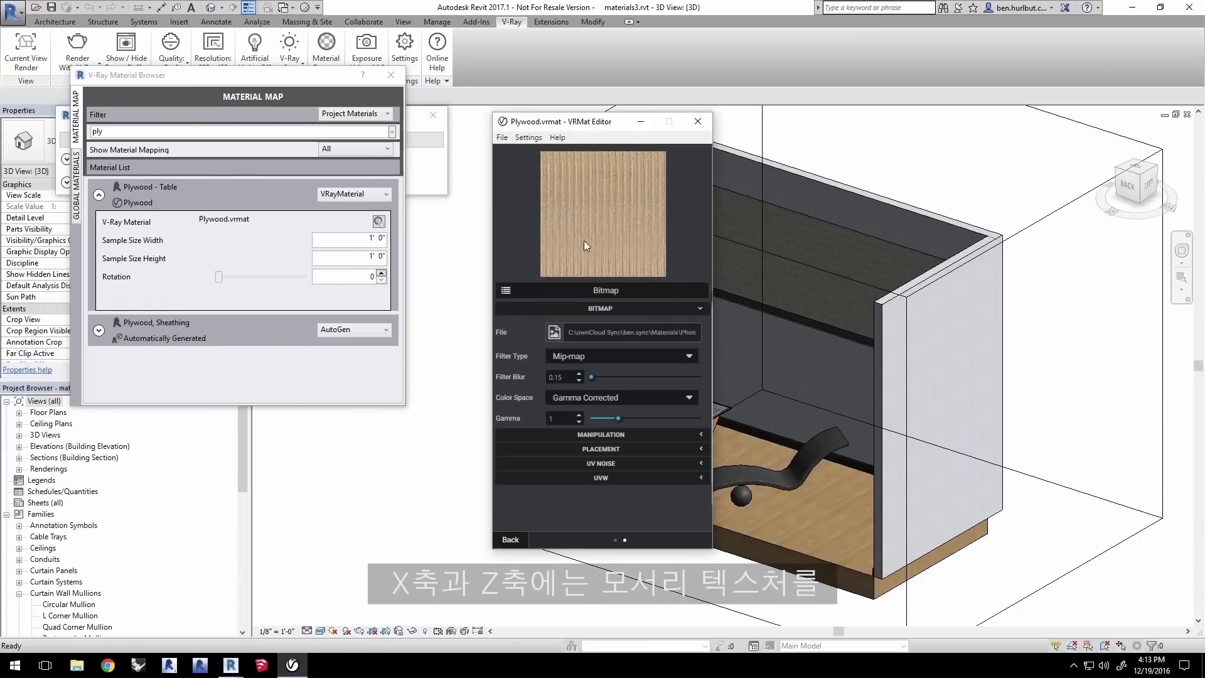
pyautogui.click(520, 539)
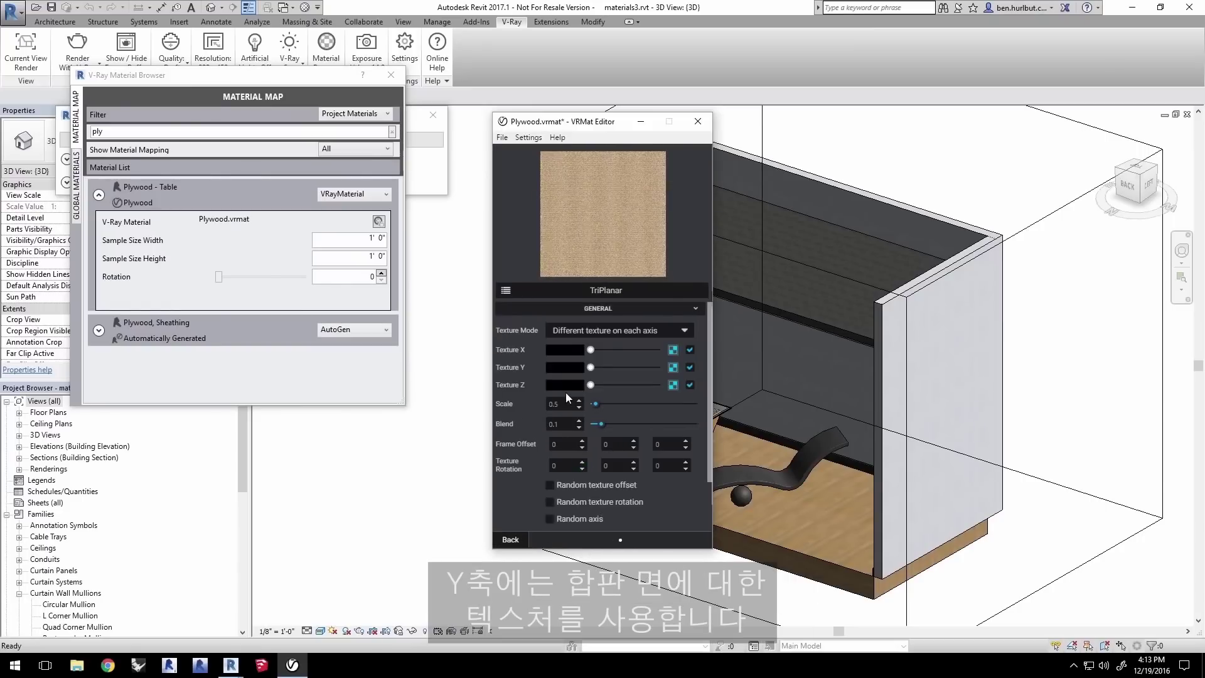
# Step: Check the TriPlanar Y-axis texture, then close the plywood material editor
pyautogui.click(672, 367)
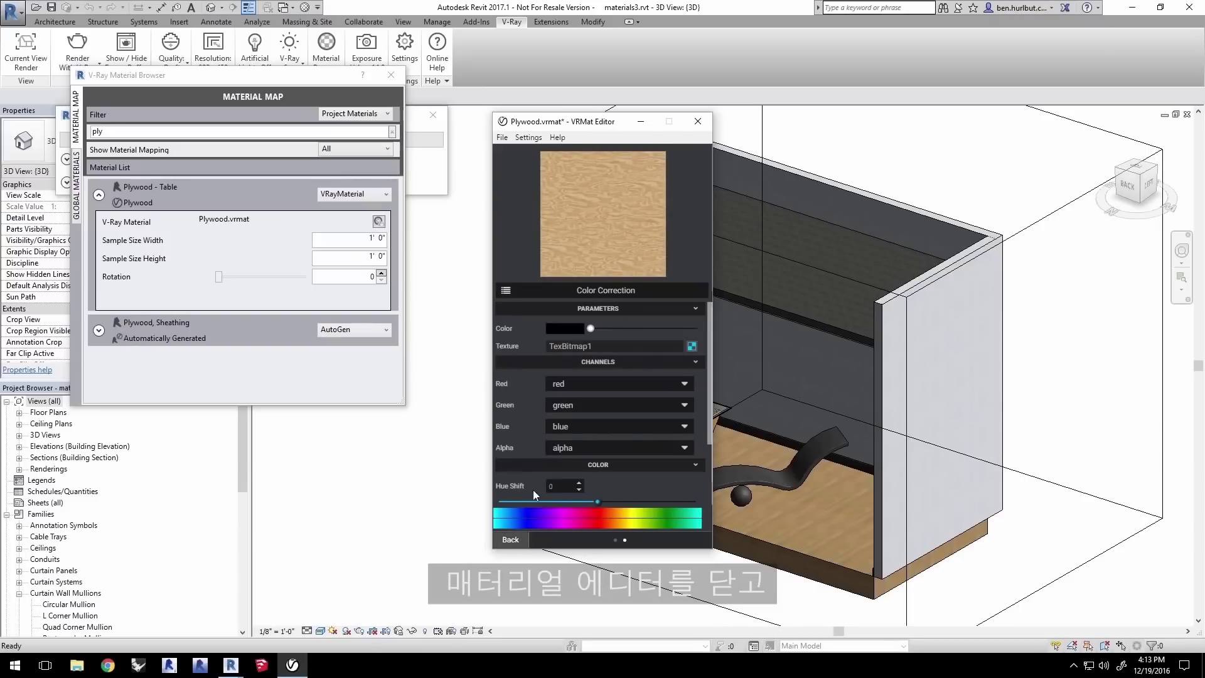
pyautogui.click(511, 539)
pyautogui.click(697, 121)
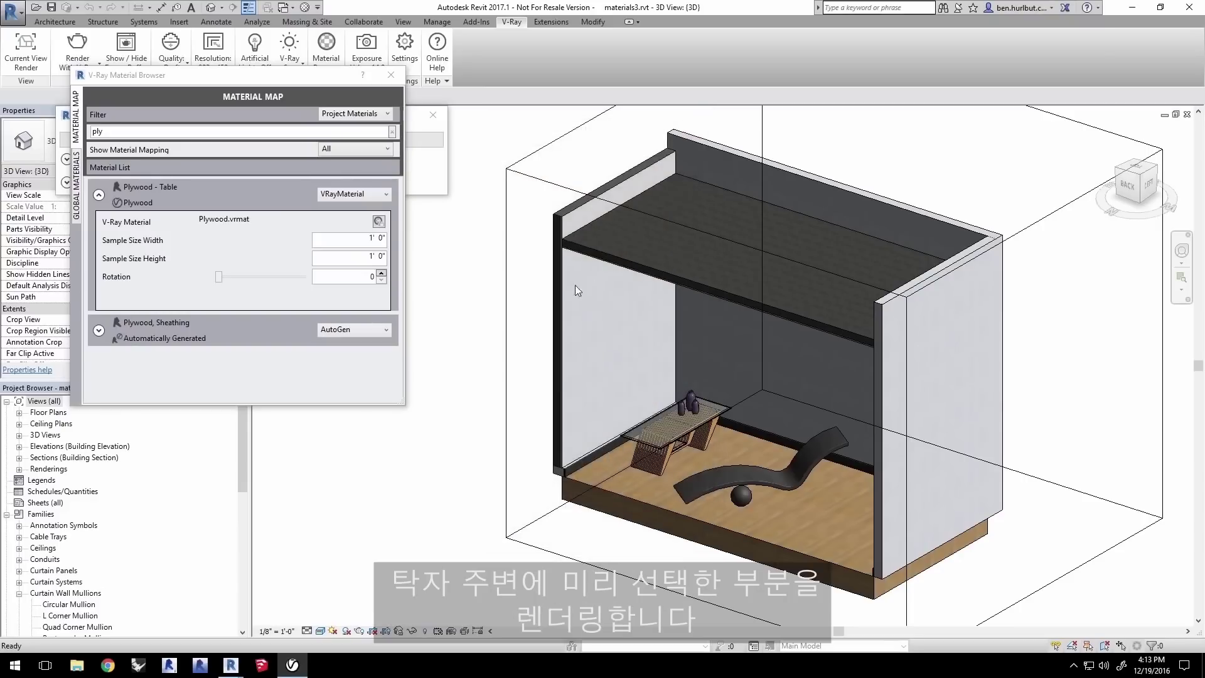
# Step: Render the table region in the frame buffer and zoom in to inspect the plywood legs
pyautogui.moveTo(231, 664)
pyautogui.click(360, 606)
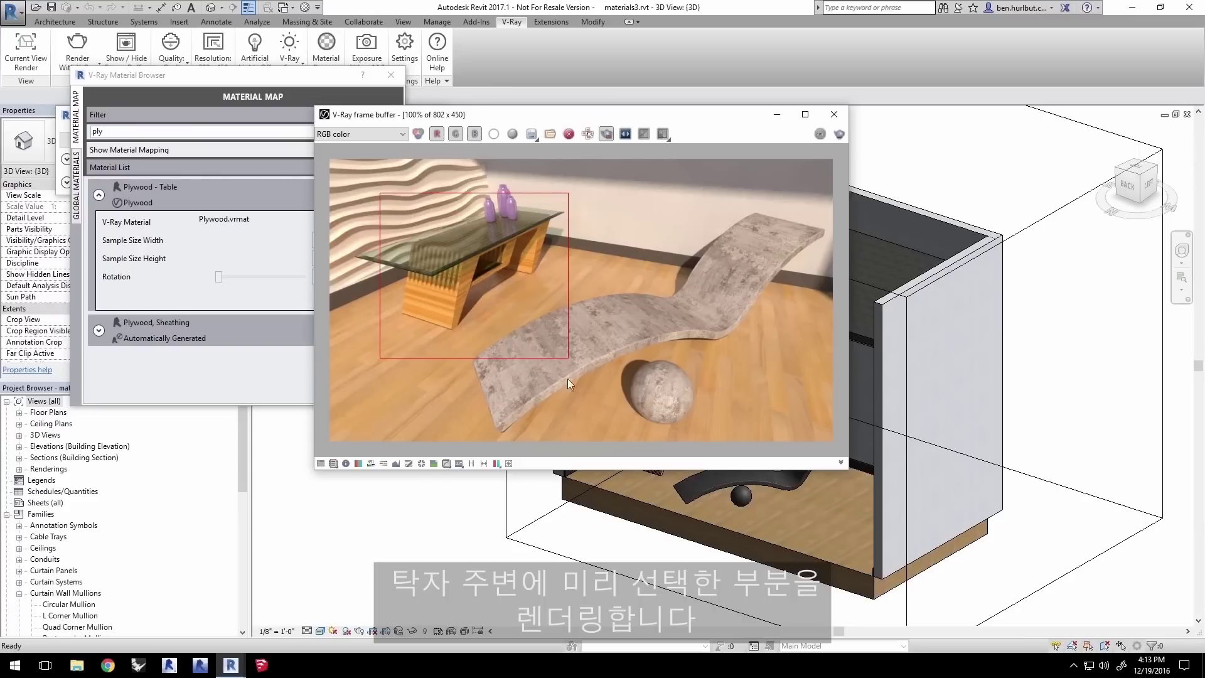
pyautogui.click(77, 45)
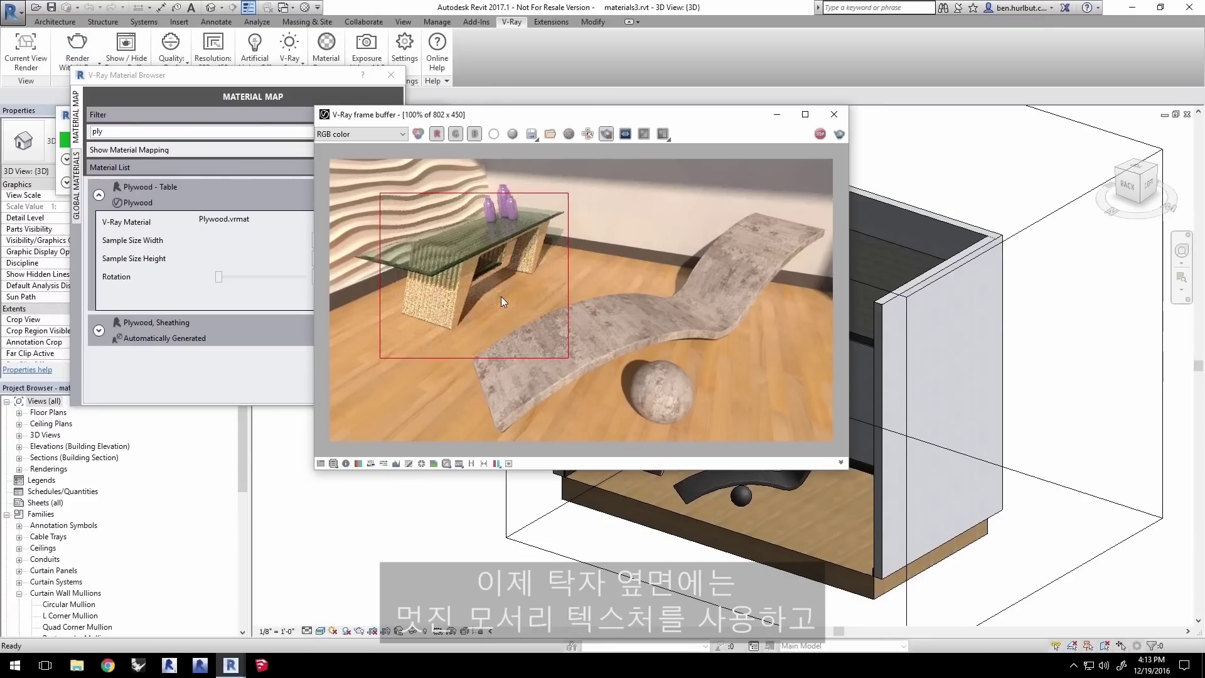
pyautogui.scroll(1, 501, 297)
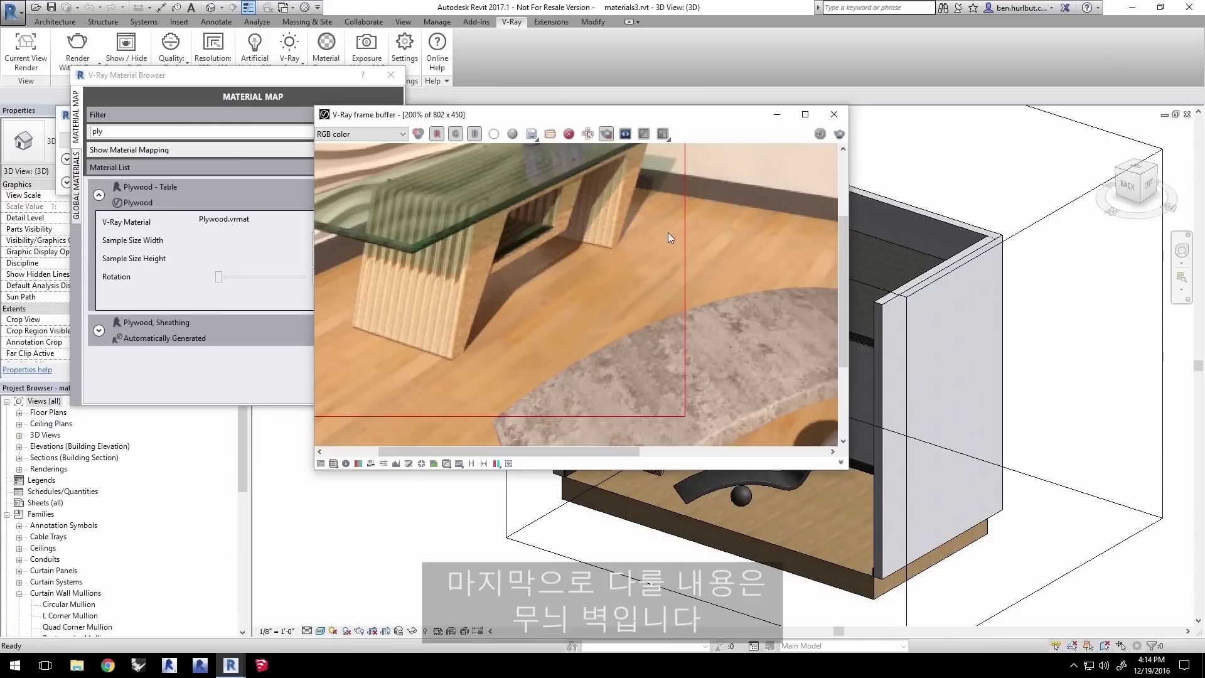
pyautogui.scroll(-1, 666, 236)
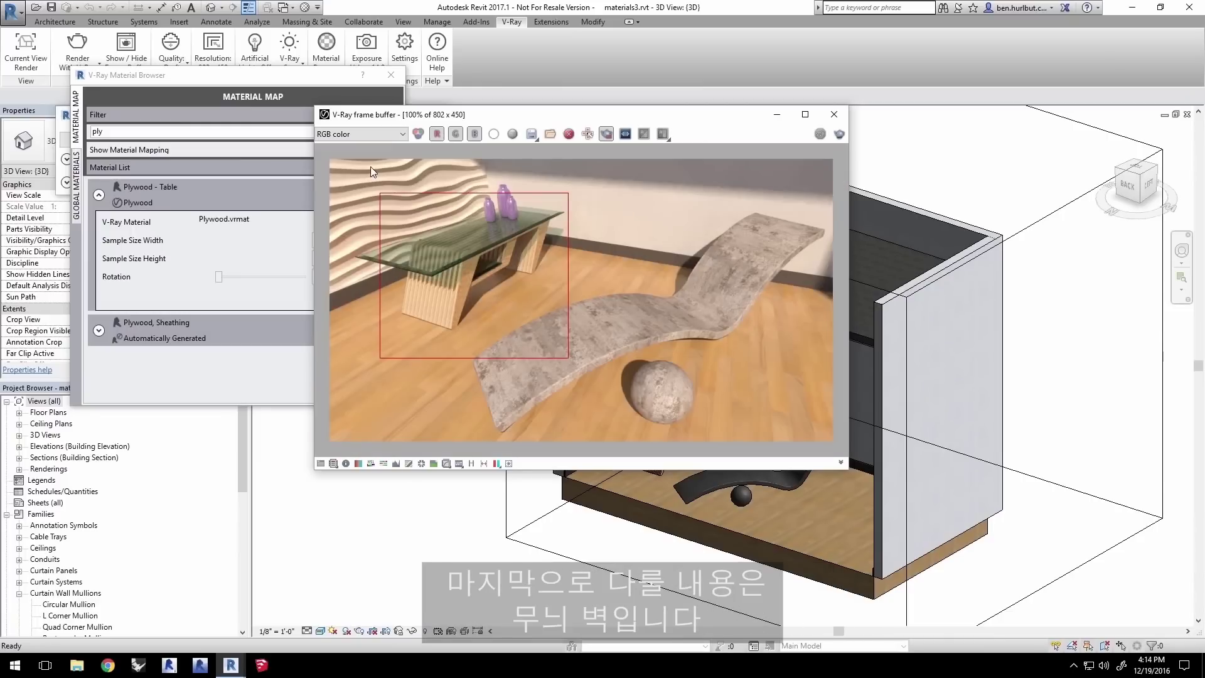
pyautogui.scroll(1, 370, 167)
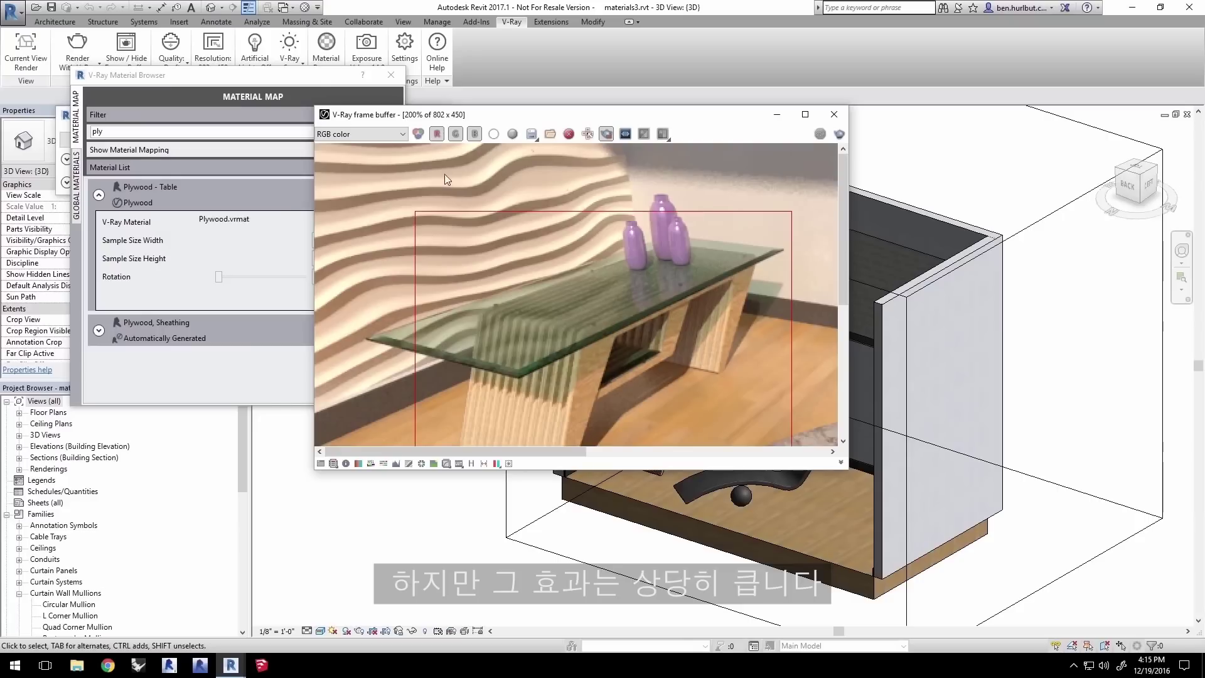
# Step: Filter the Material Browser by 'dec' and open Gypsum Wall Board - Decorative's V-Ray material
pyautogui.click(277, 77)
pyautogui.doubleClick(131, 132)
pyautogui.write('dec')
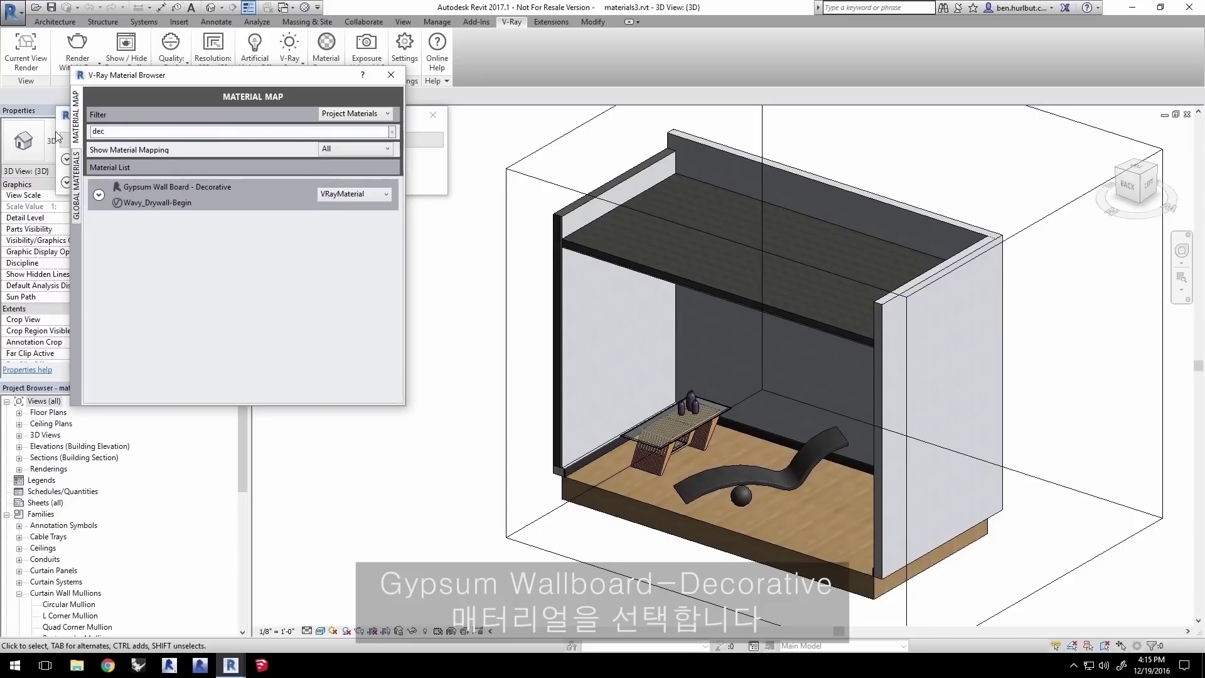
pyautogui.click(169, 199)
pyautogui.click(98, 196)
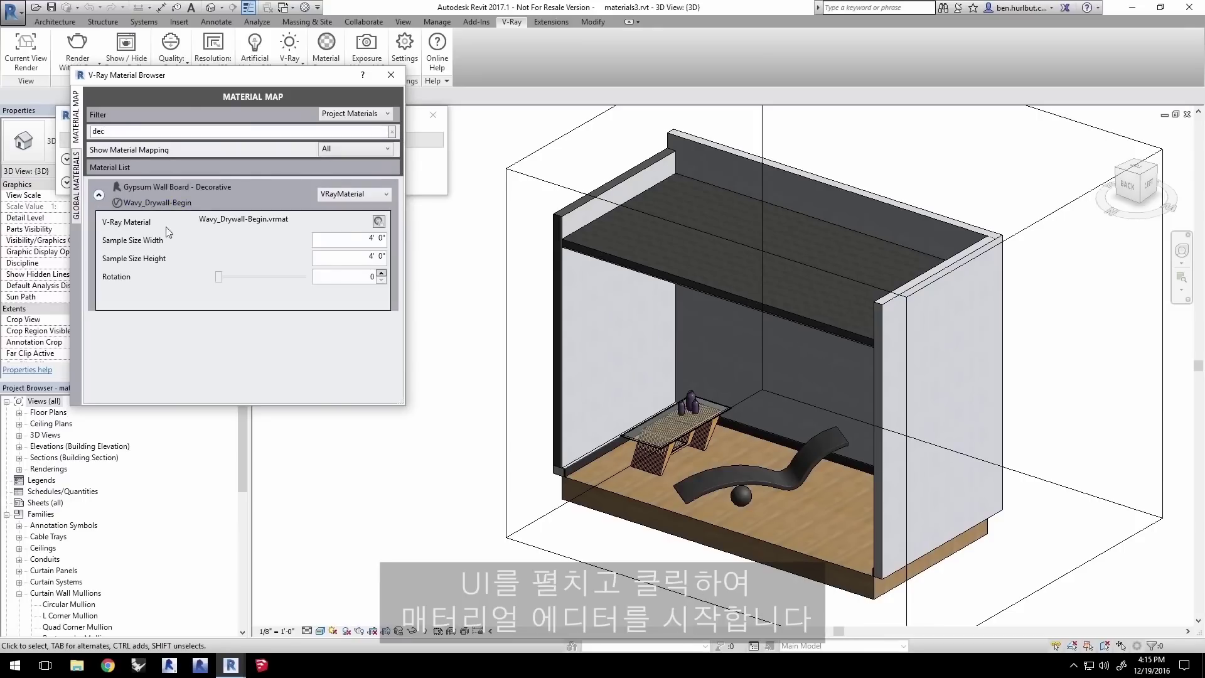
pyautogui.click(378, 222)
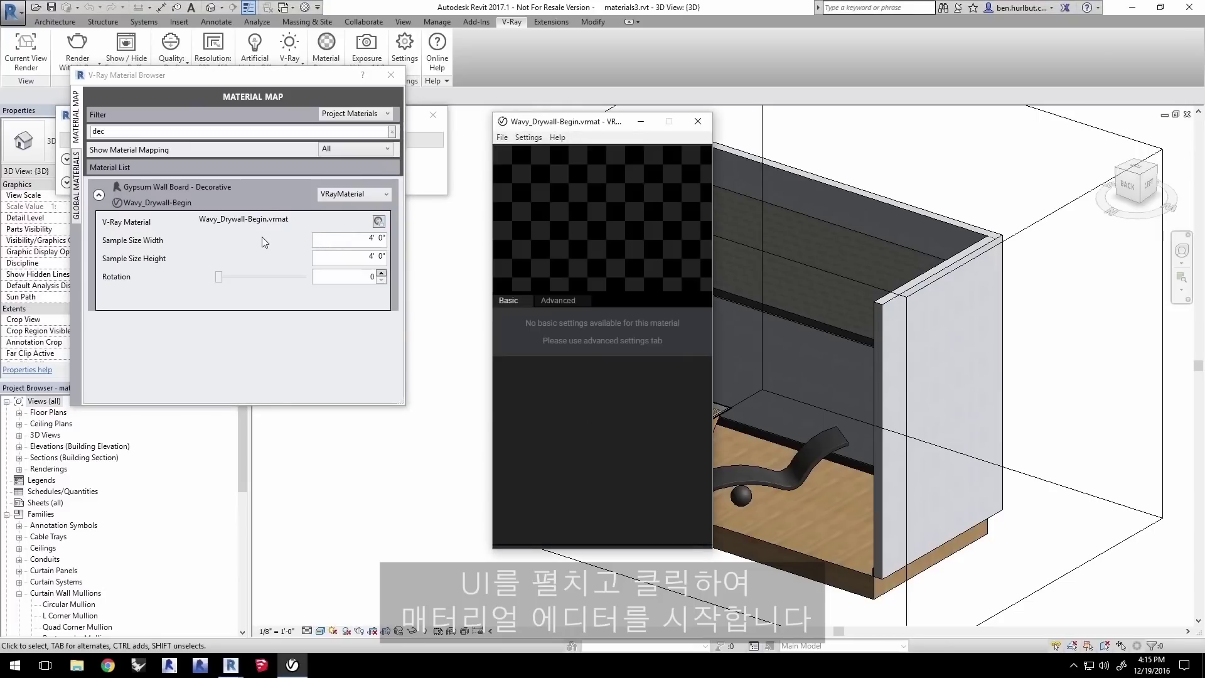
# Step: Enlarge the VRMat Editor window and show its Advanced settings
pyautogui.moveTo(574, 115); pyautogui.dragTo(574, 4)
pyautogui.moveTo(603, 548); pyautogui.dragTo(602, 618)
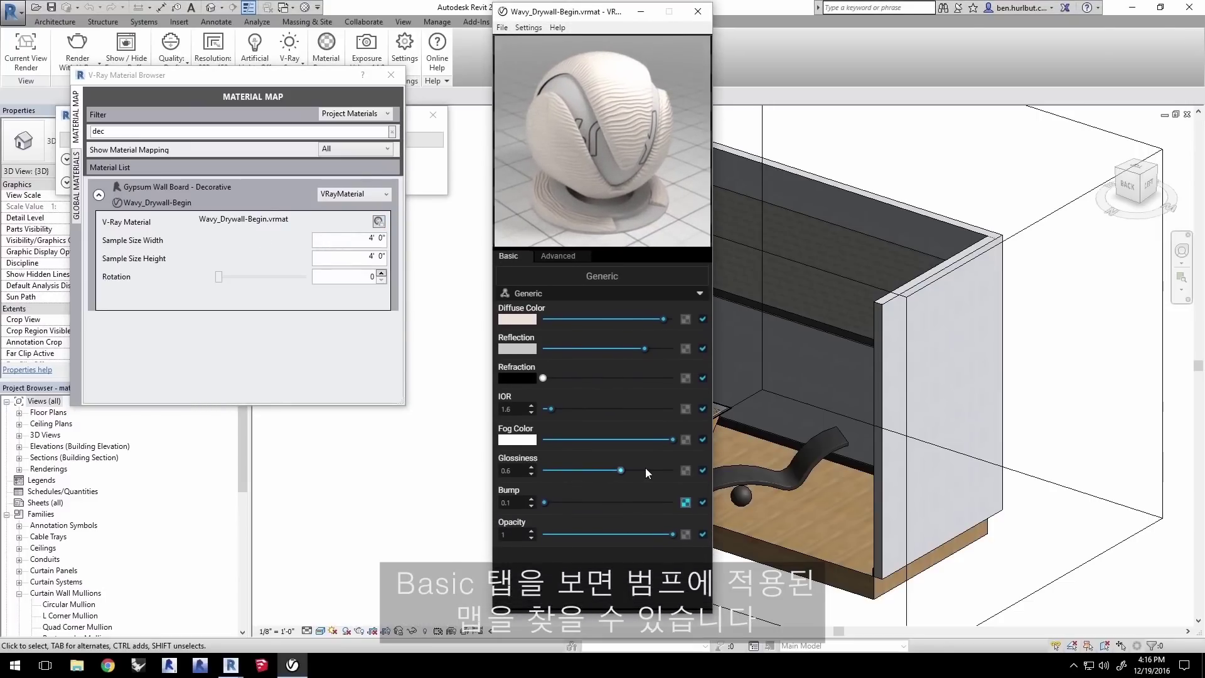
pyautogui.click(566, 257)
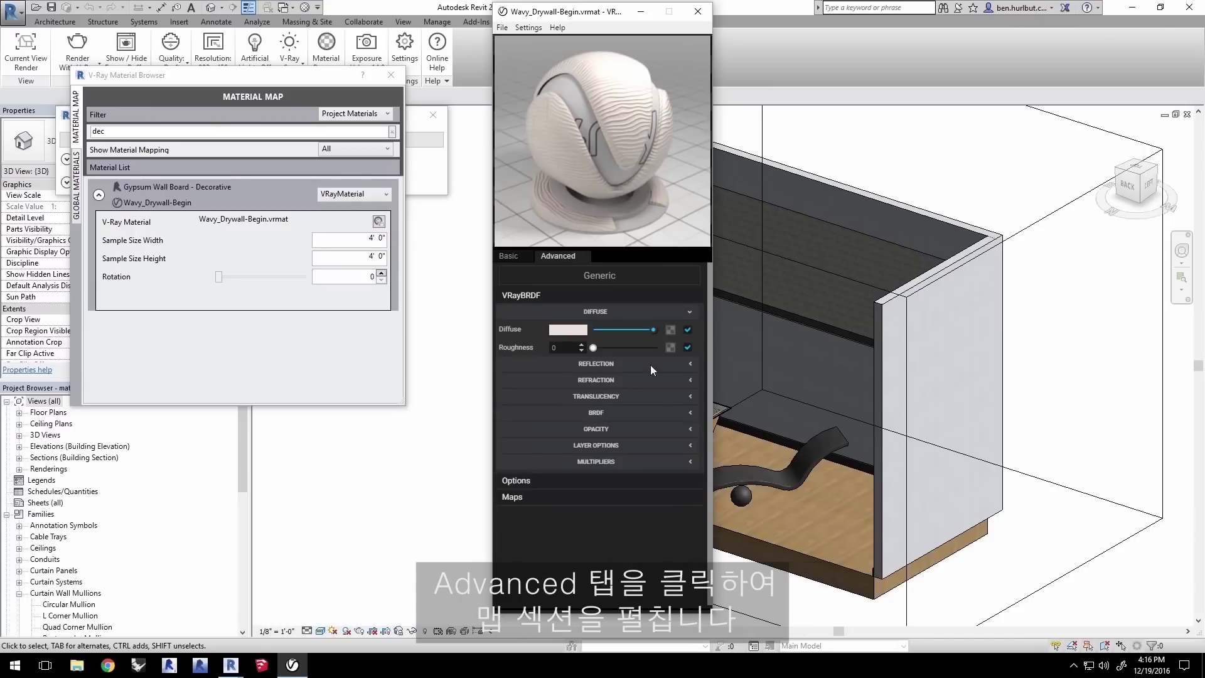
# Step: Copy the Bump texture into the Displacement slot under Maps
pyautogui.click(534, 498)
pyautogui.moveTo(708, 299); pyautogui.dragTo(725, 441)
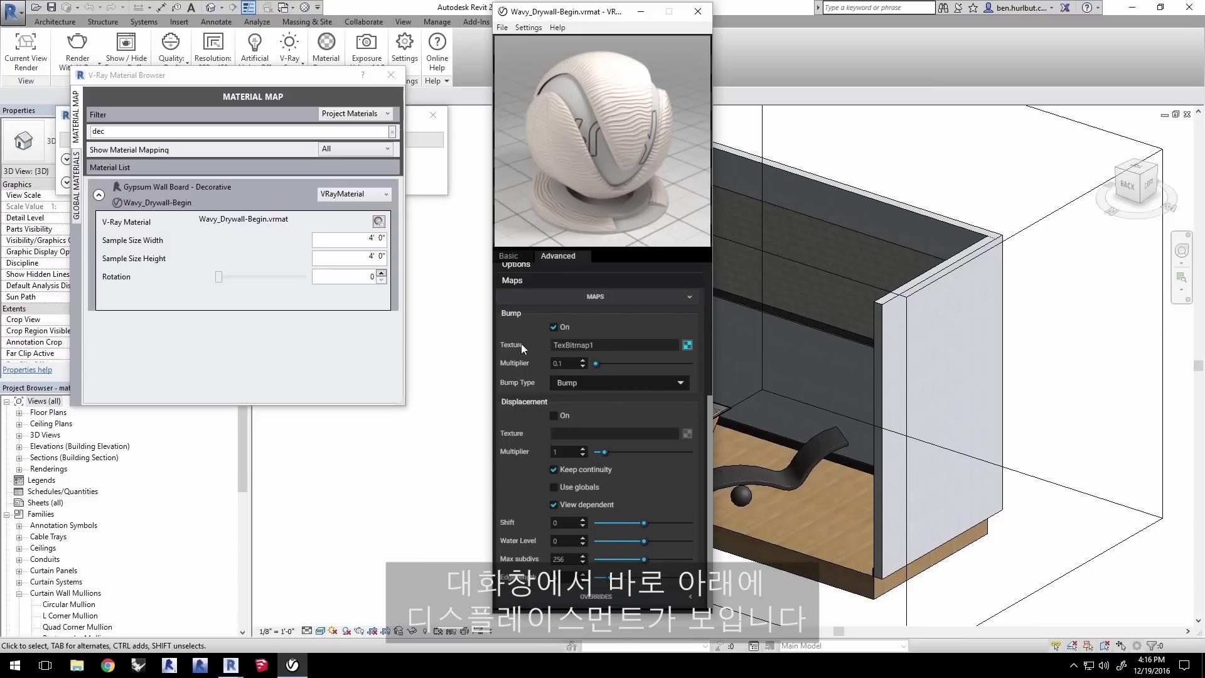
pyautogui.rightClick(687, 346)
pyautogui.click(689, 352)
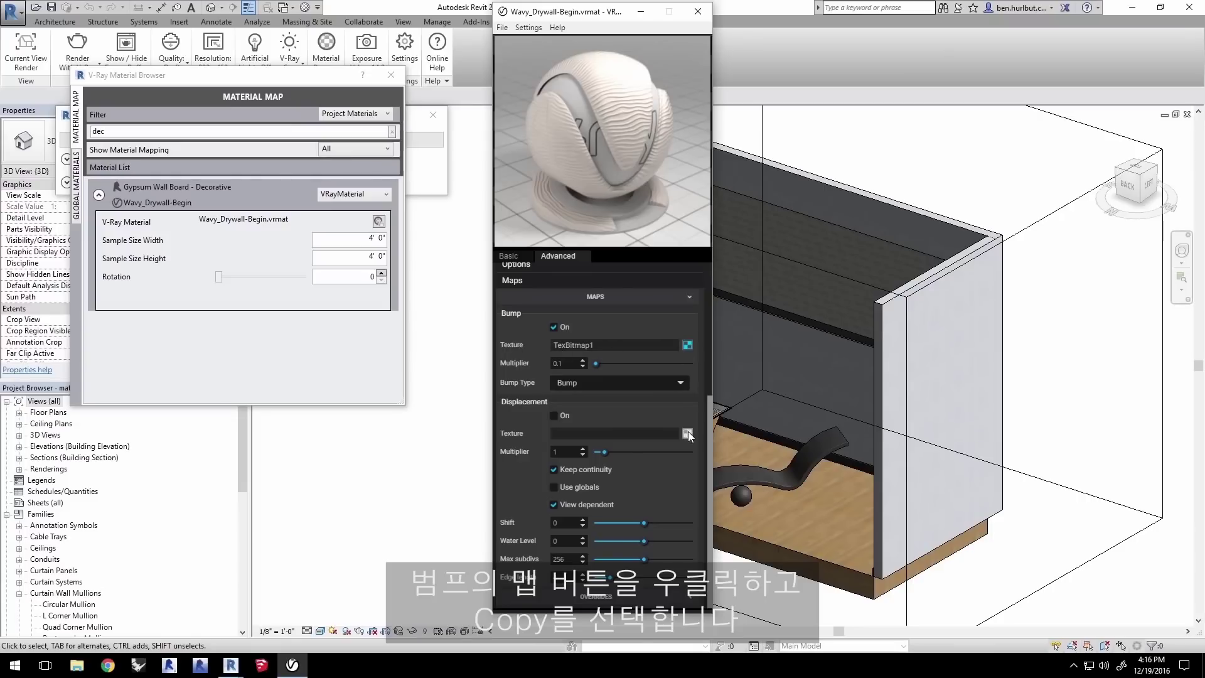
pyautogui.rightClick(688, 433)
pyautogui.click(667, 438)
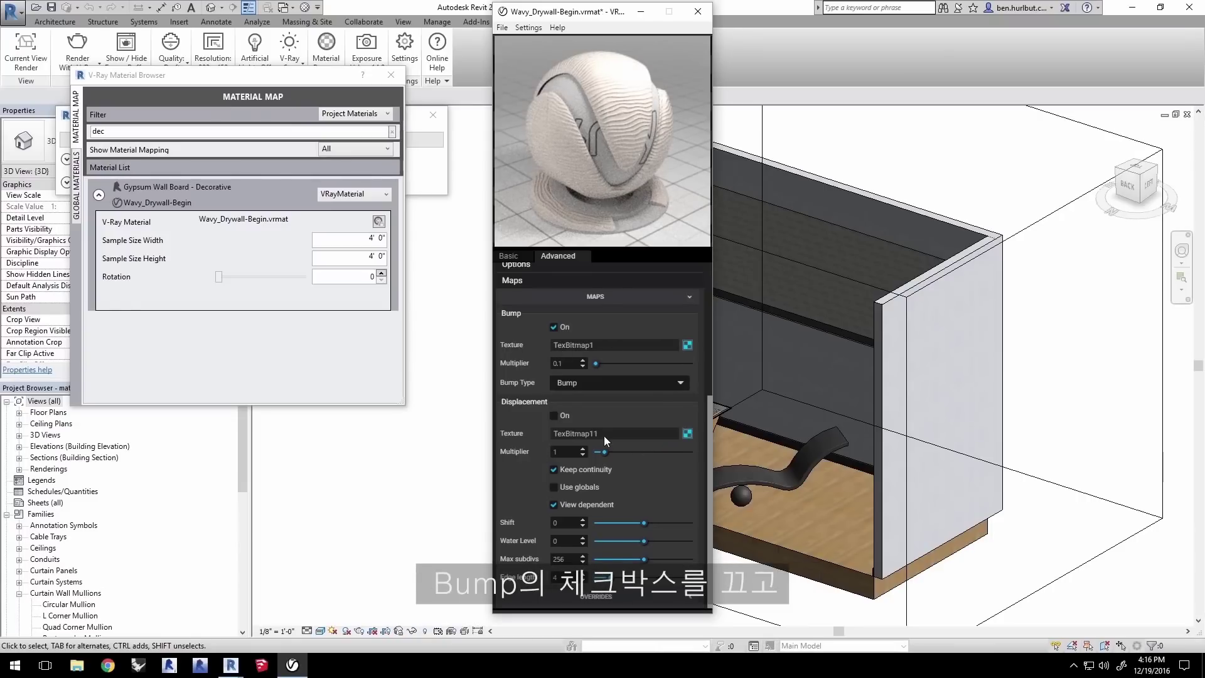
# Step: Disable bump, enable displacement with multiplier 0.1, and save the drywall material
pyautogui.click(554, 327)
pyautogui.click(554, 415)
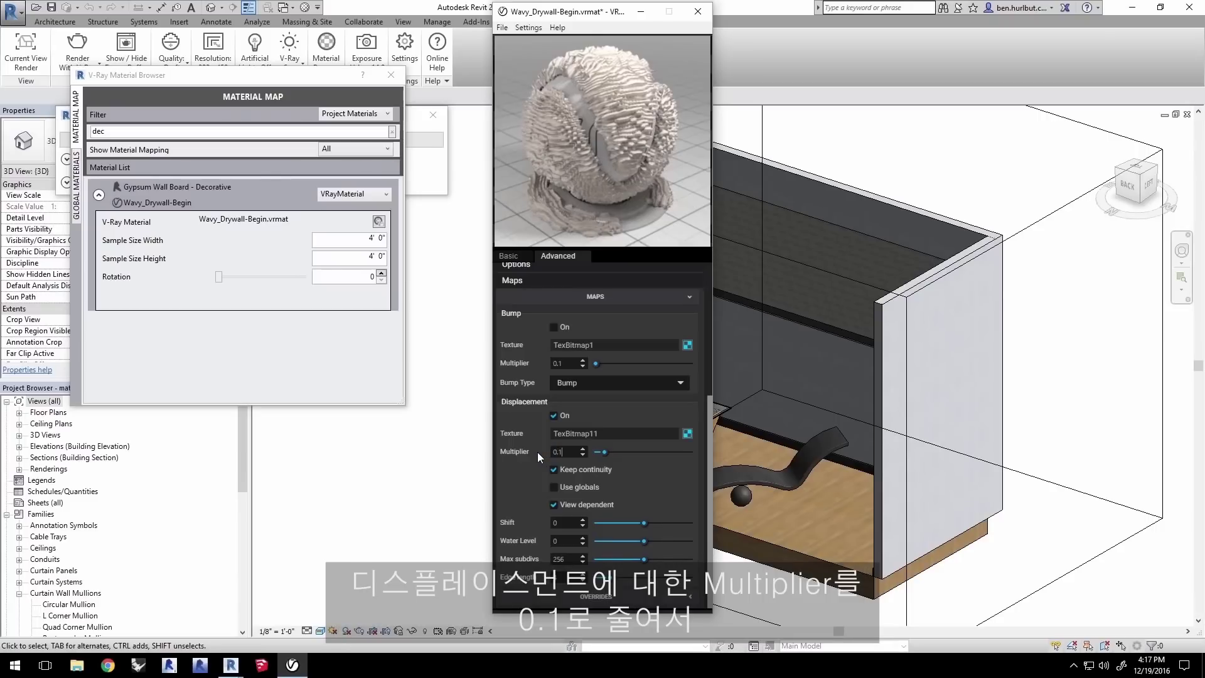
pyautogui.press('Return')
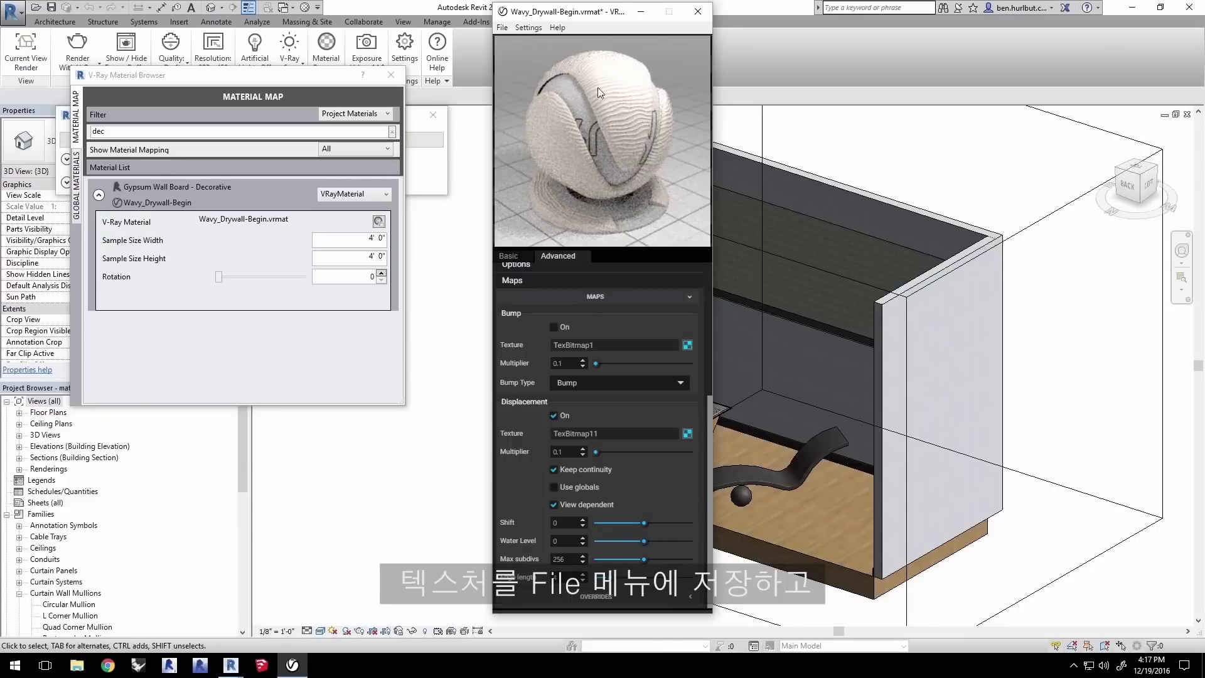
pyautogui.click(502, 27)
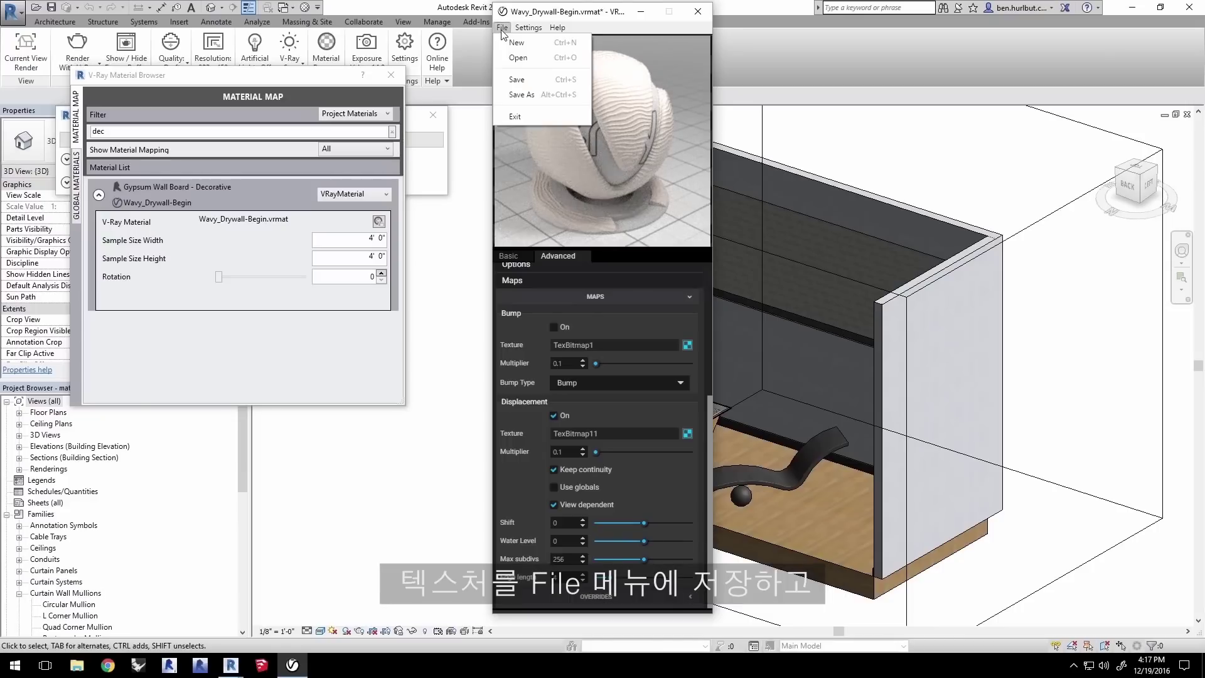
pyautogui.click(507, 79)
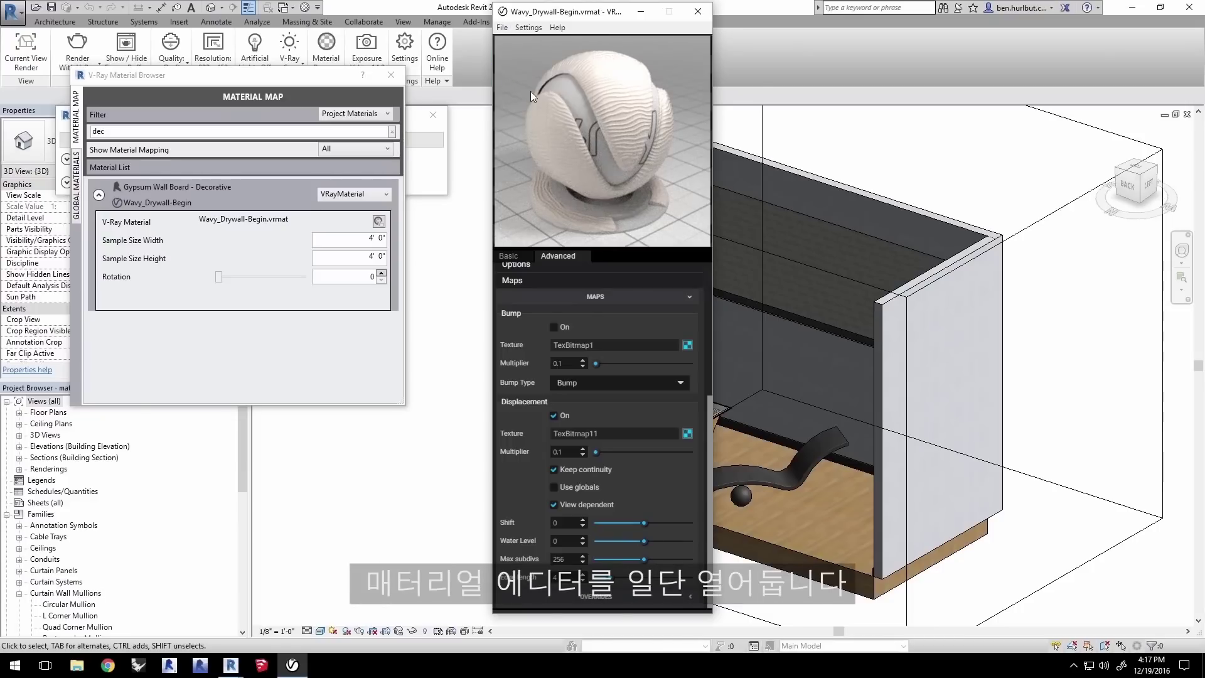
# Step: Render a region over the glass table and wavy wall, then zoom in to inspect the relief
pyautogui.moveTo(231, 666)
pyautogui.click(312, 621)
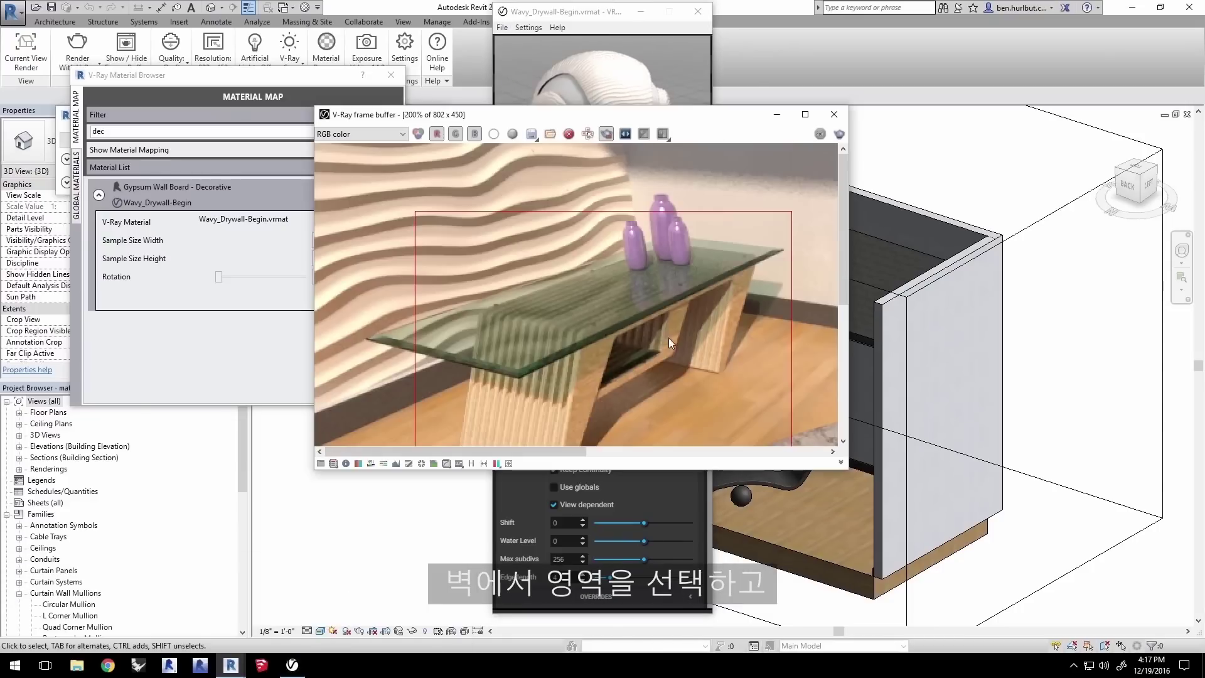
pyautogui.scroll(-2, 666, 339)
pyautogui.moveTo(330, 158); pyautogui.dragTo(503, 312)
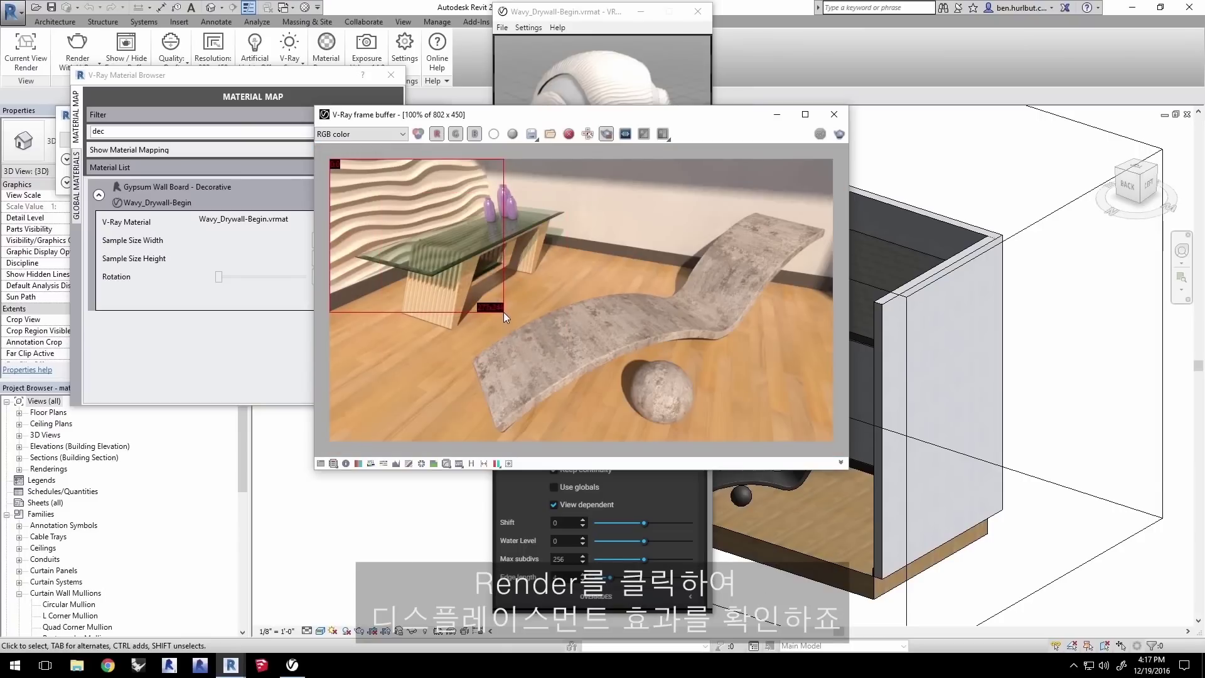
pyautogui.click(78, 43)
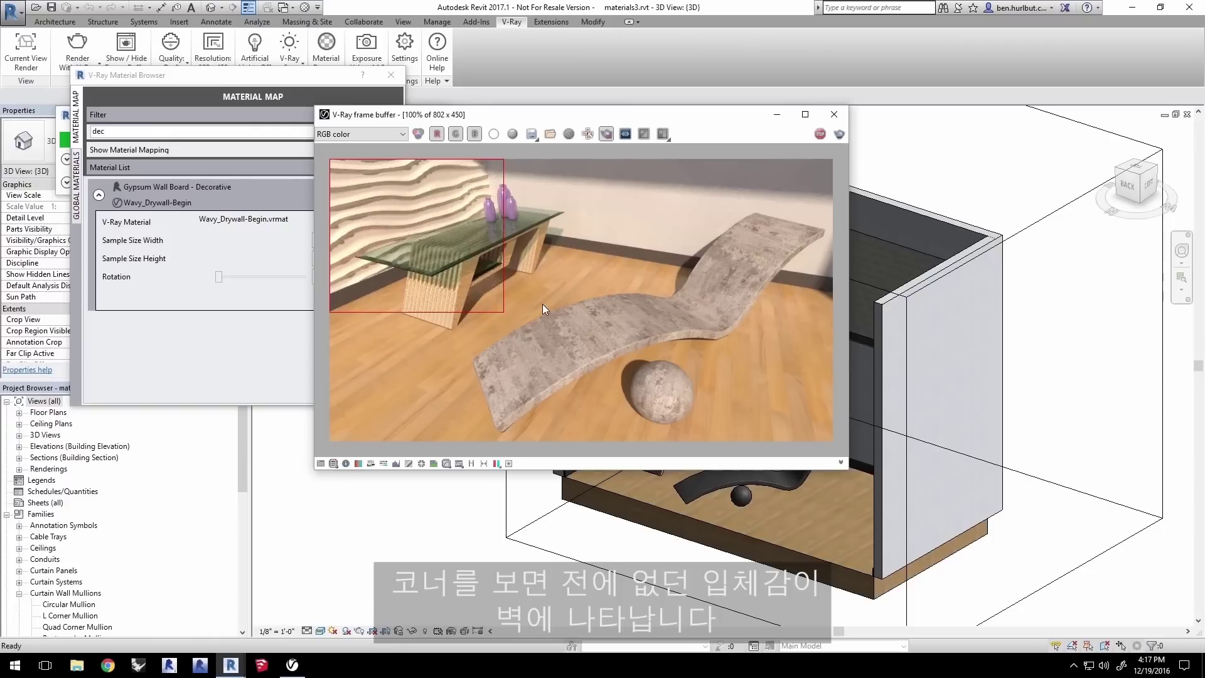
pyautogui.scroll(1, 489, 175)
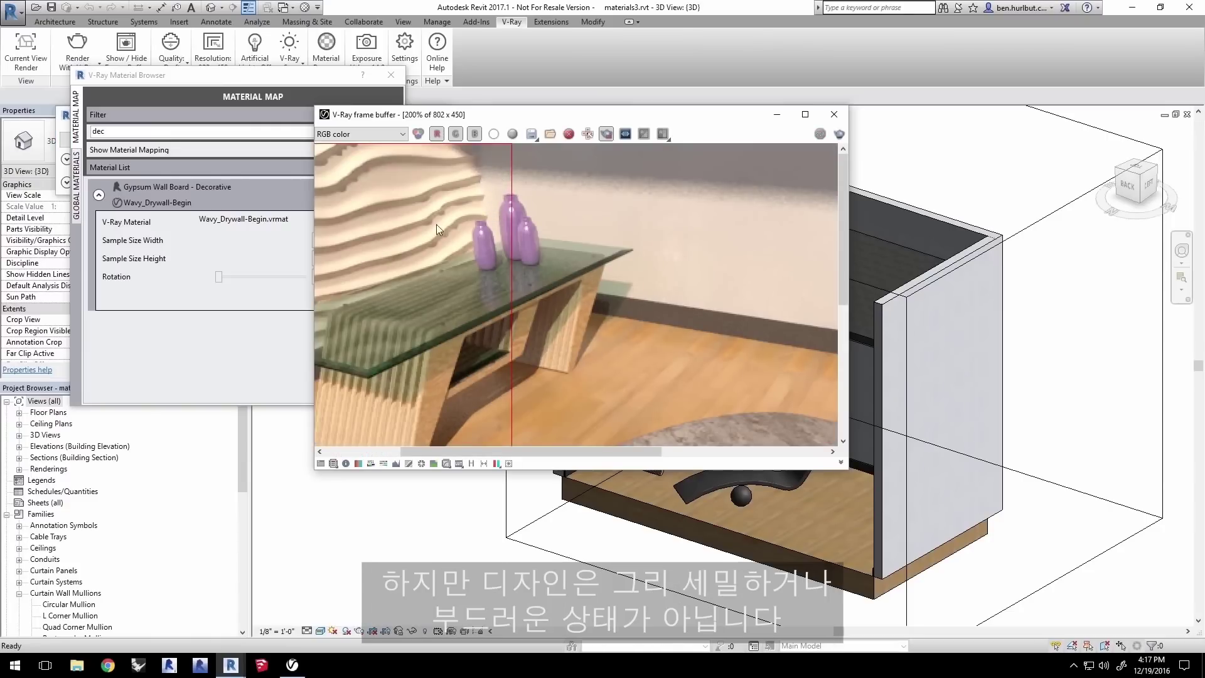
pyautogui.moveTo(438, 224); pyautogui.dragTo(611, 182, button='middle')
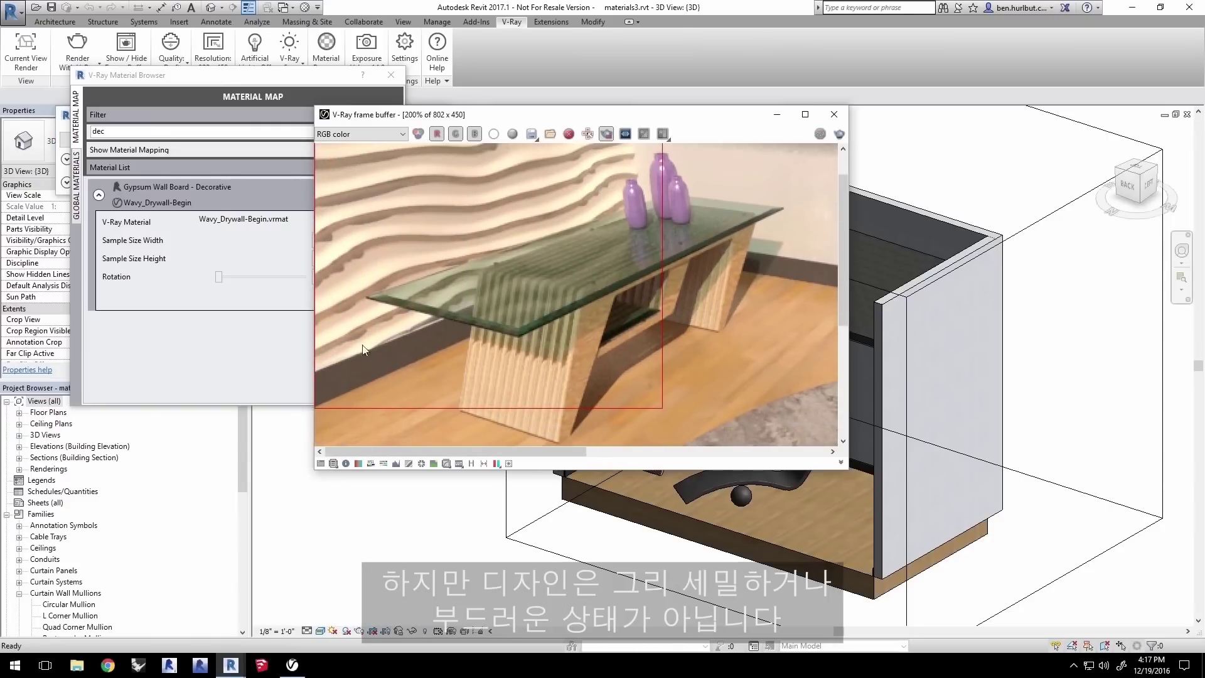
pyautogui.moveTo(581, 273); pyautogui.dragTo(582, 314, button='middle')
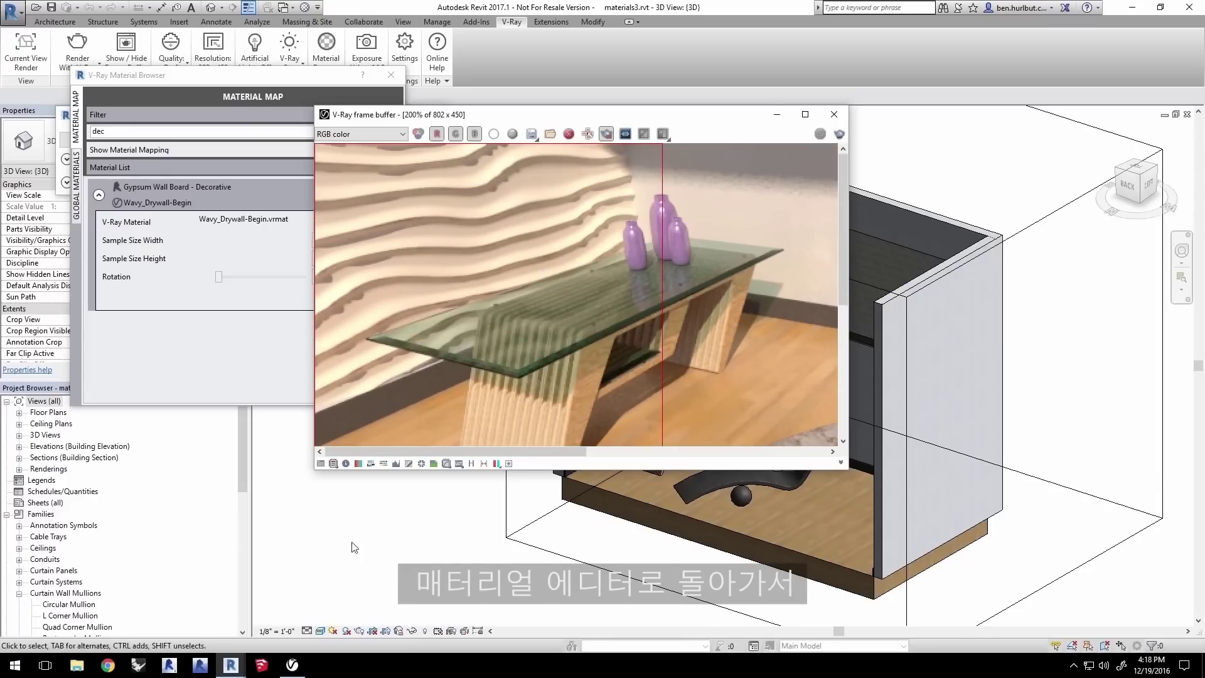
# Step: Lower the displacement edge length to 1, save the drywall material, and close the editor
pyautogui.hotkey('alt', 'Tab')
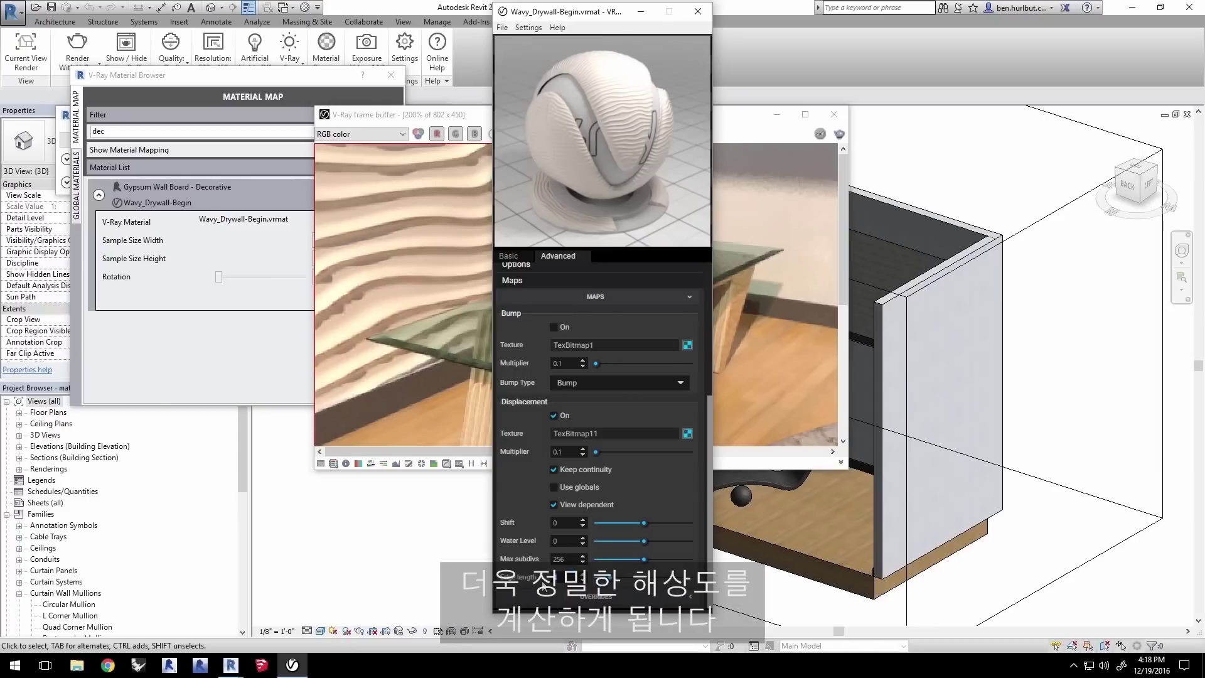
pyautogui.write('1')
pyautogui.press('Return')
pyautogui.click(503, 28)
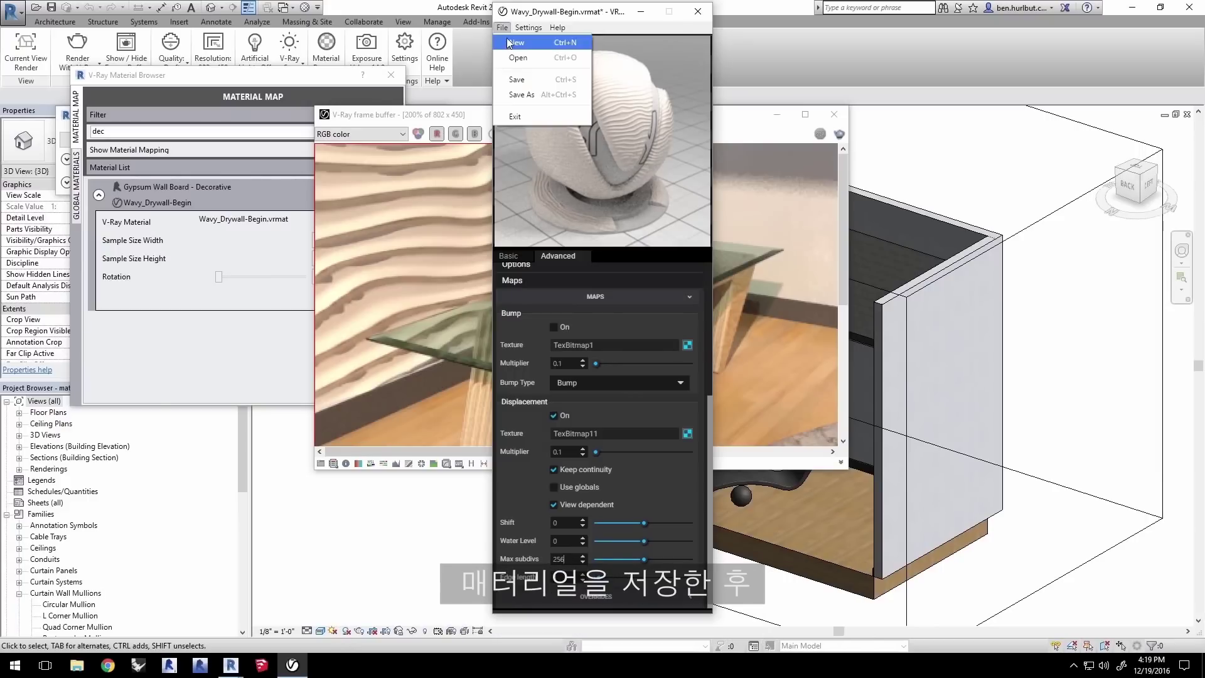
pyautogui.click(523, 81)
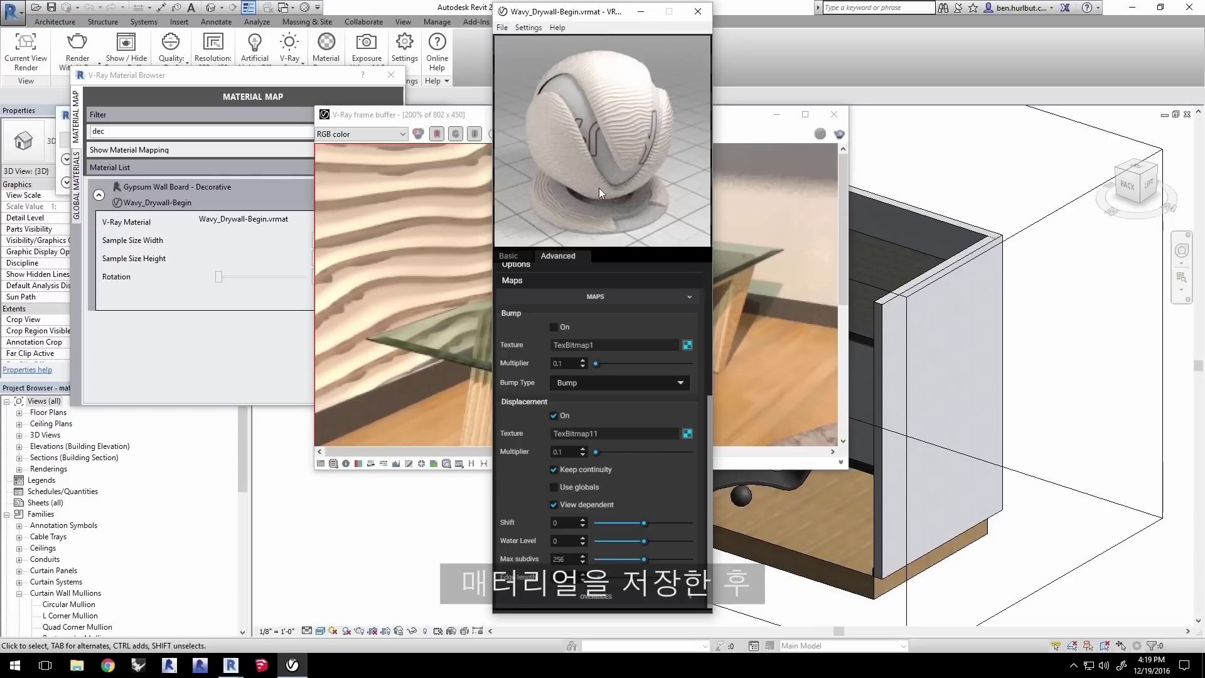
pyautogui.click(698, 11)
# Step: Re-render the wall region with the finer displacement and zoom the frame buffer back out
pyautogui.click(79, 51)
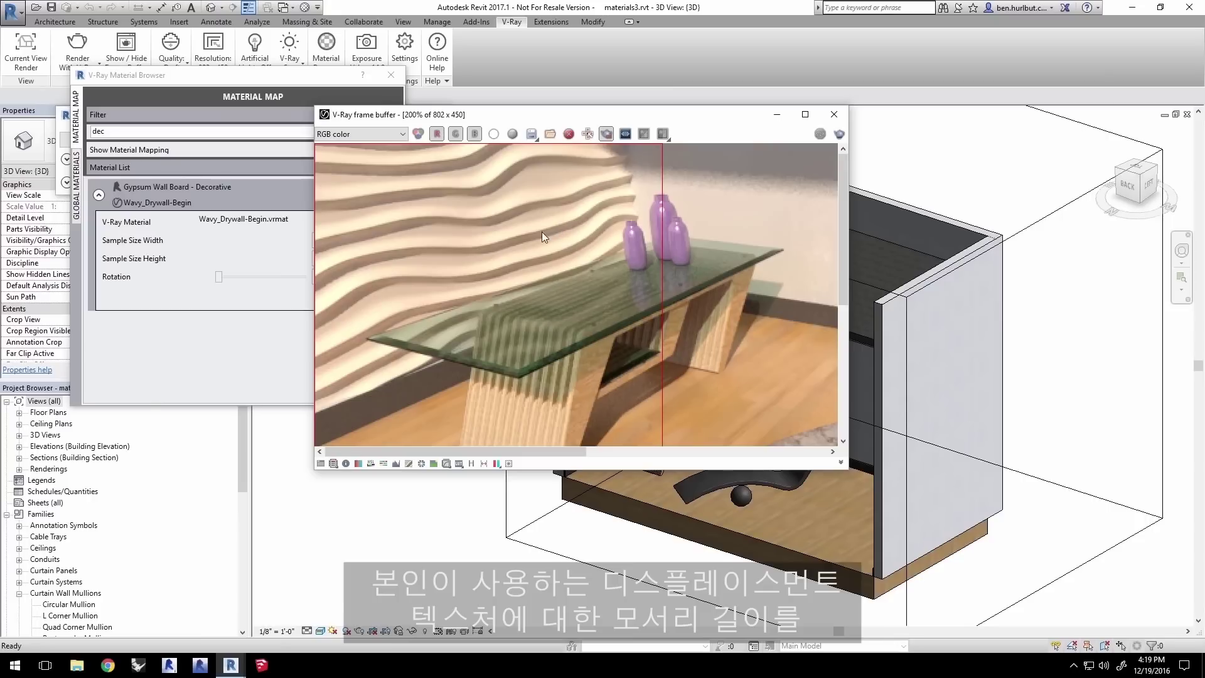
pyautogui.scroll(-1, 733, 239)
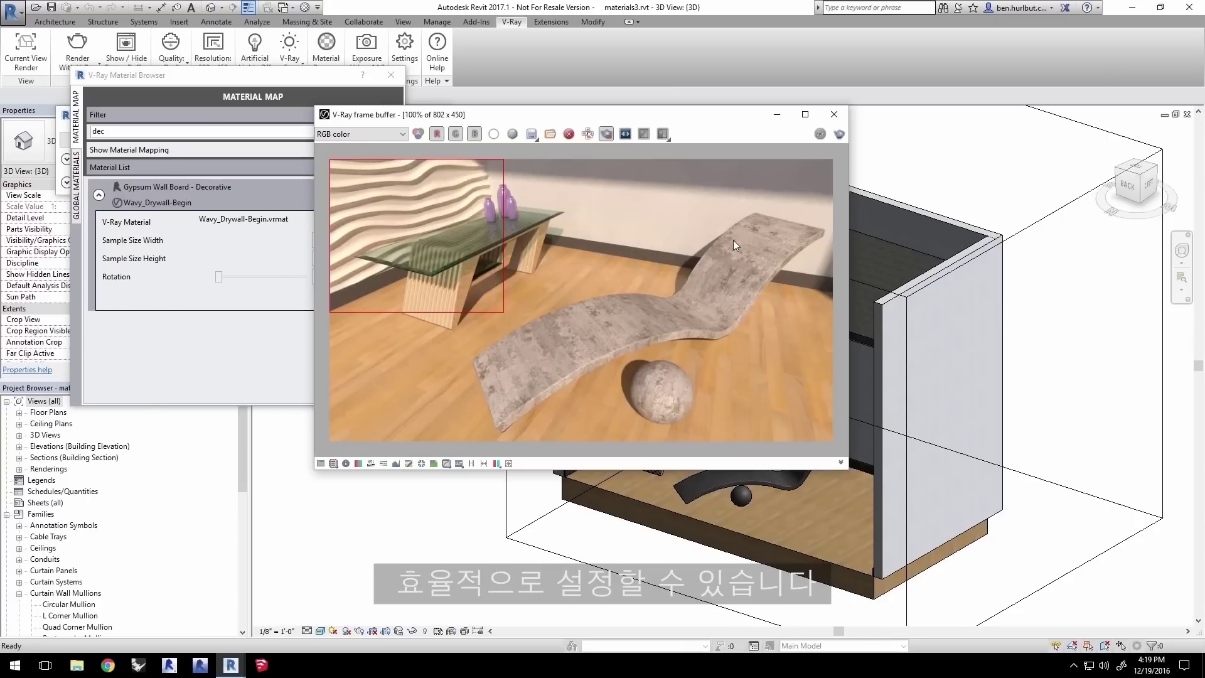
# Step: Turn off region rendering and set the render quality to Medium
pyautogui.click(606, 133)
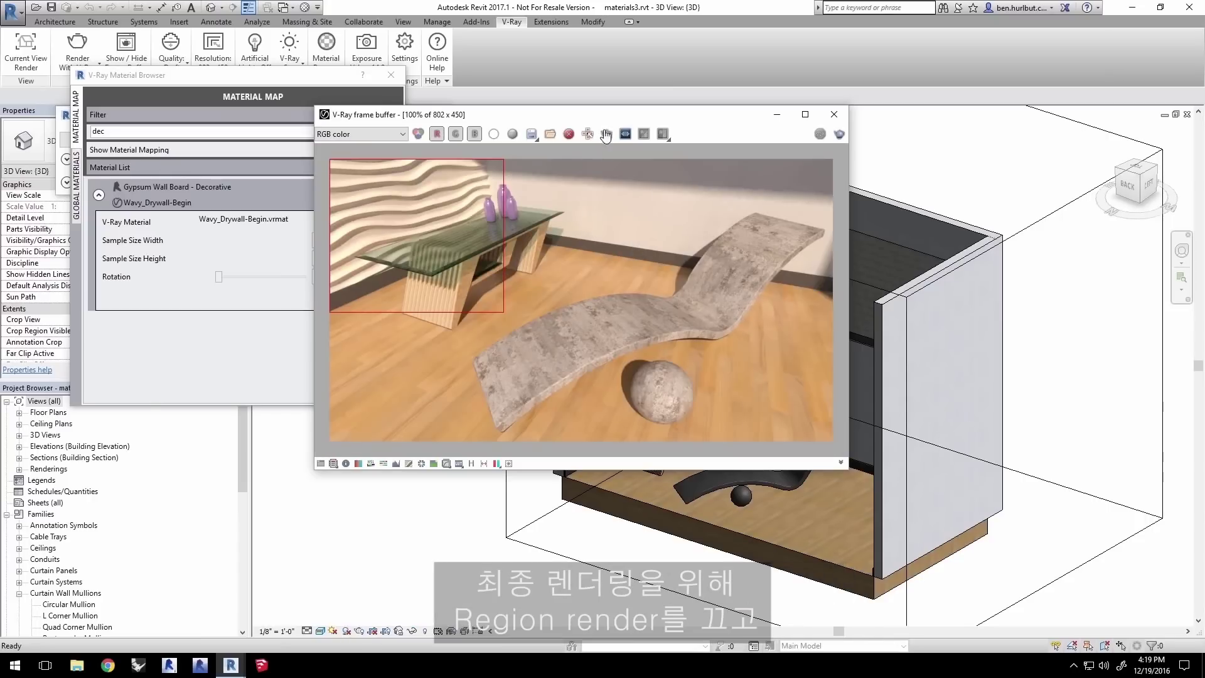
pyautogui.click(176, 90)
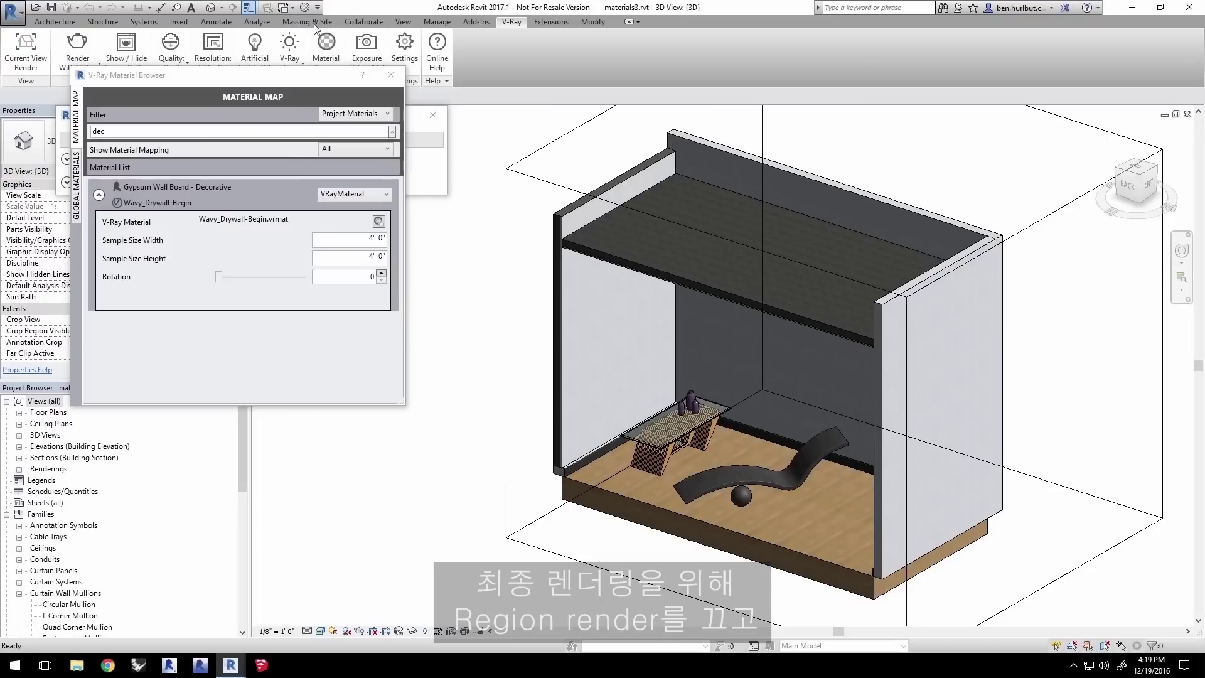
pyautogui.click(172, 66)
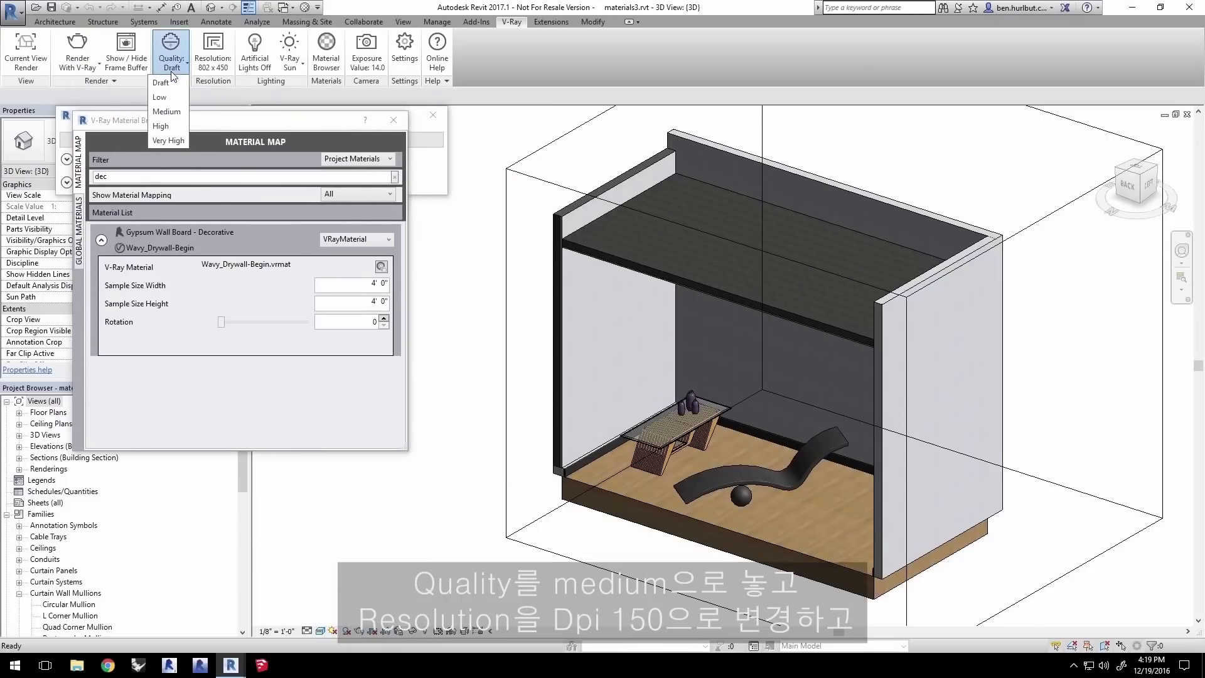
pyautogui.click(167, 112)
# Step: Set the output to 150 printer DPI (1603 × 900) and start the full render
pyautogui.click(213, 50)
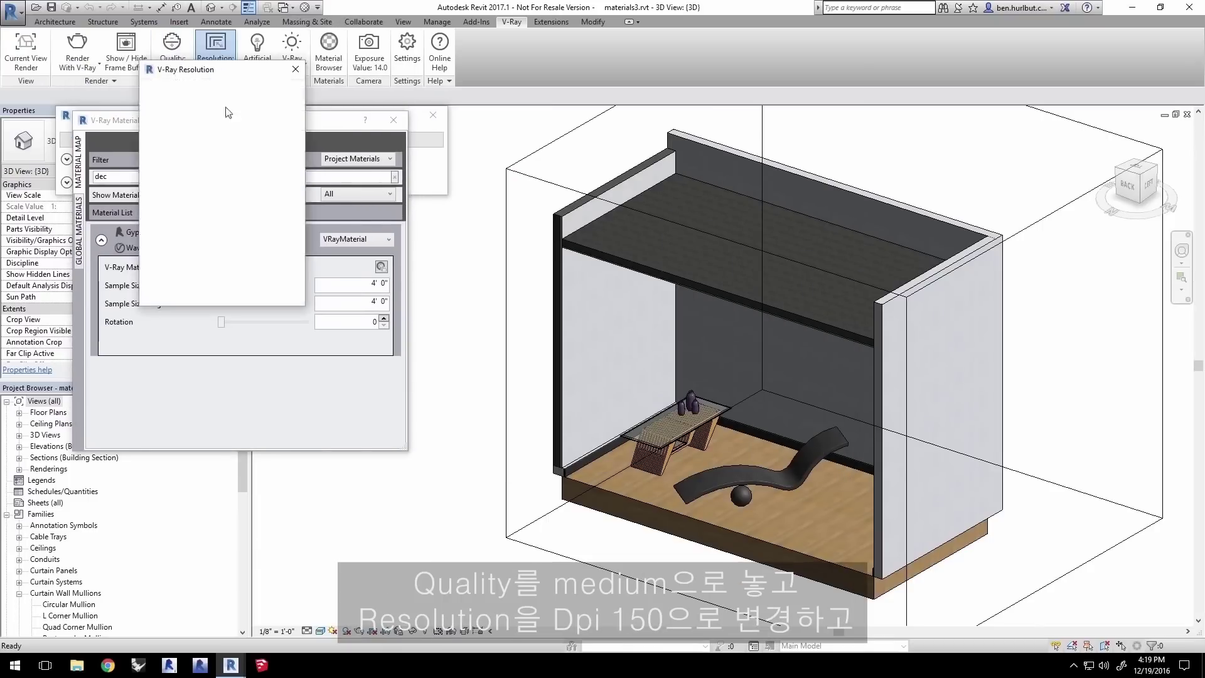
pyautogui.click(249, 251)
pyautogui.click(253, 281)
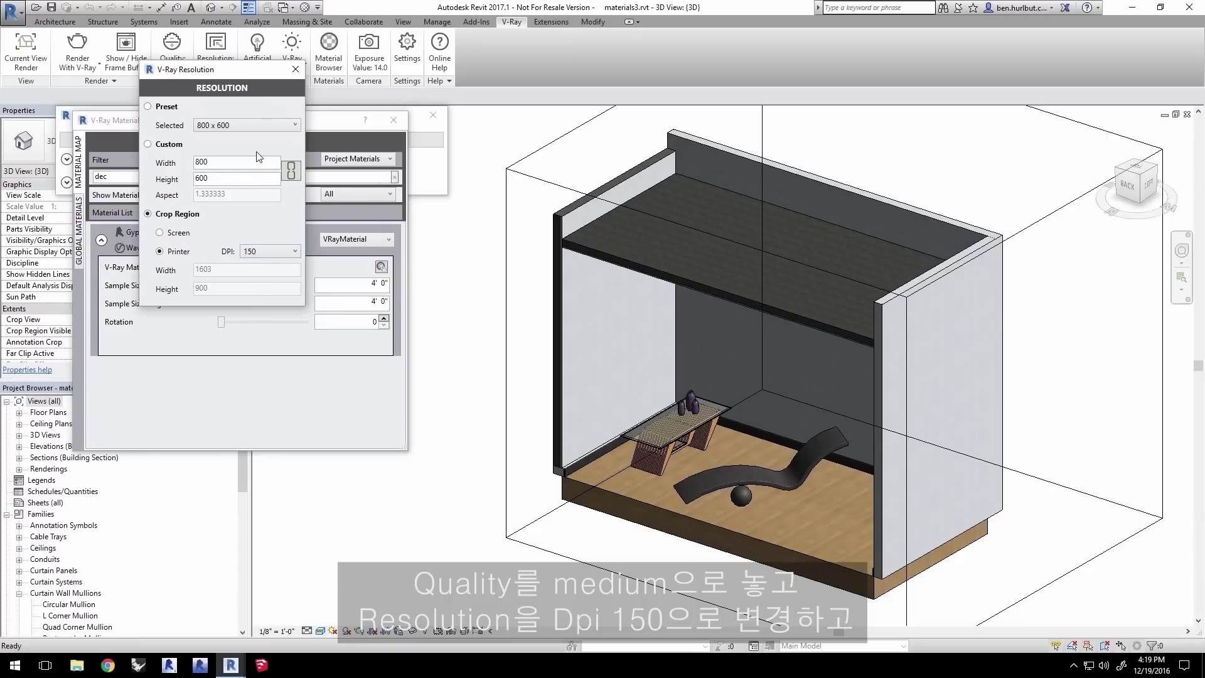
pyautogui.click(78, 47)
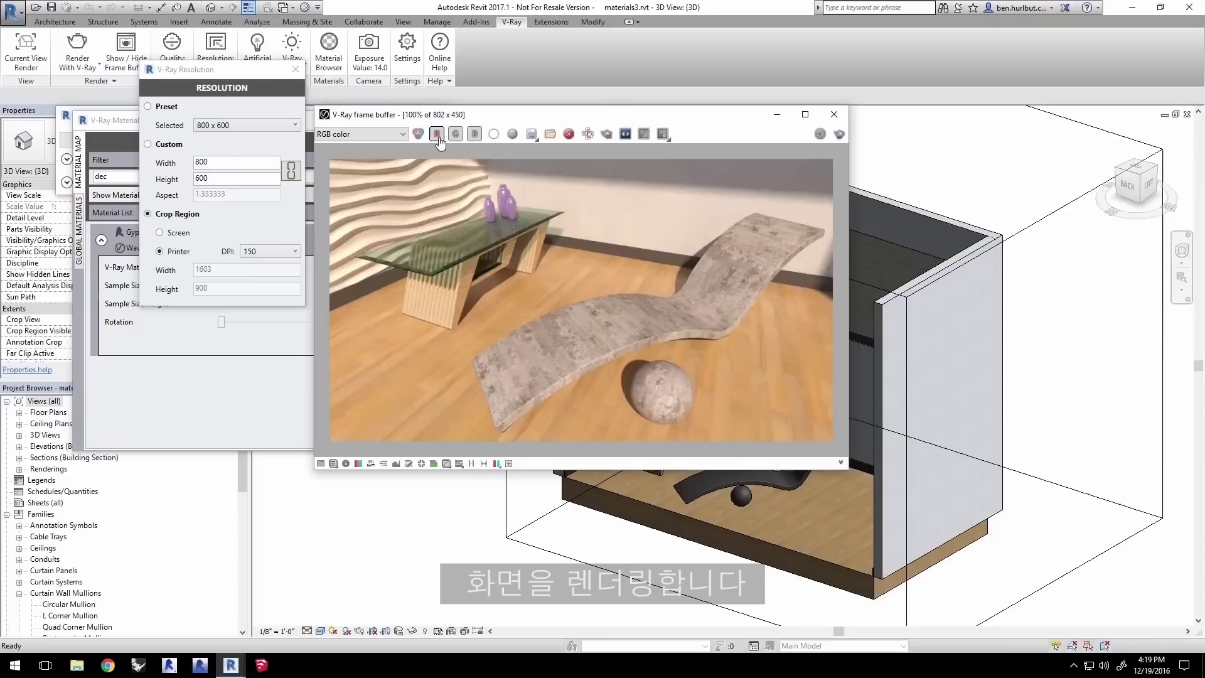
# Step: Maximize the V-Ray frame buffer to follow the full 1603 × 900 render
pyautogui.doubleClick(470, 114)
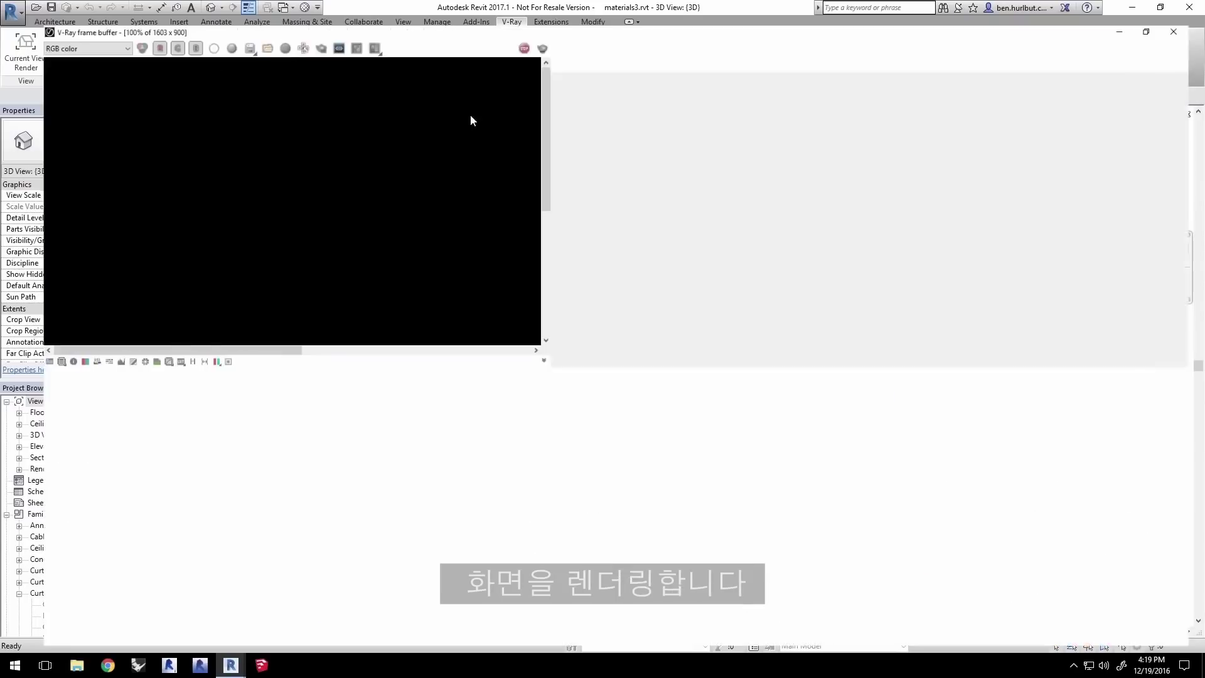